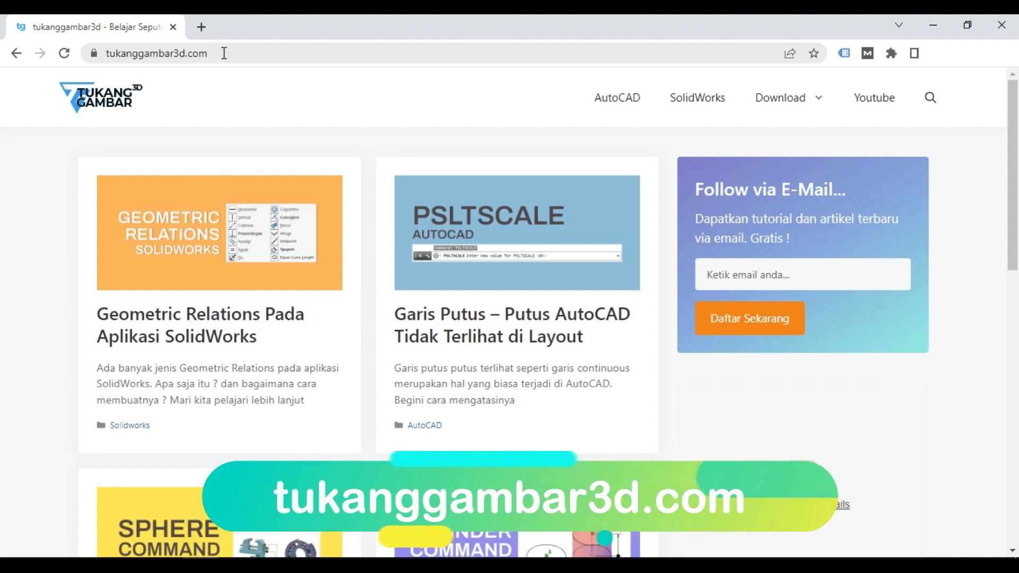
- Browse the article list on the tukanggambar3d.com home page
{"action": "scroll", "coordinate": [404, 185], "scroll_direction": "down", "scroll_amount": 2}
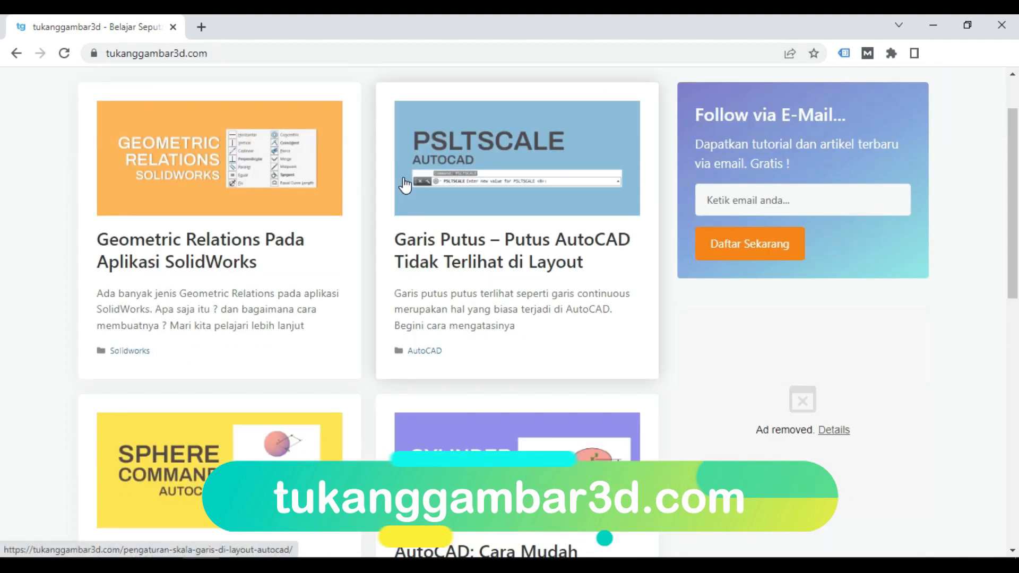
{"action": "scroll", "coordinate": [401, 184], "scroll_direction": "down", "scroll_amount": 3}
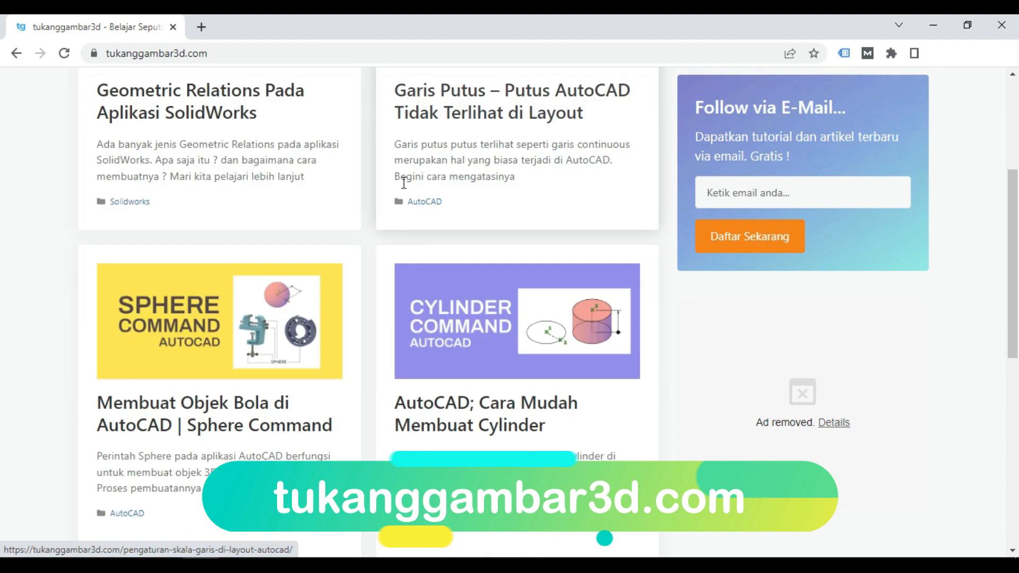
{"action": "scroll", "coordinate": [409, 207], "scroll_direction": "down", "scroll_amount": 2}
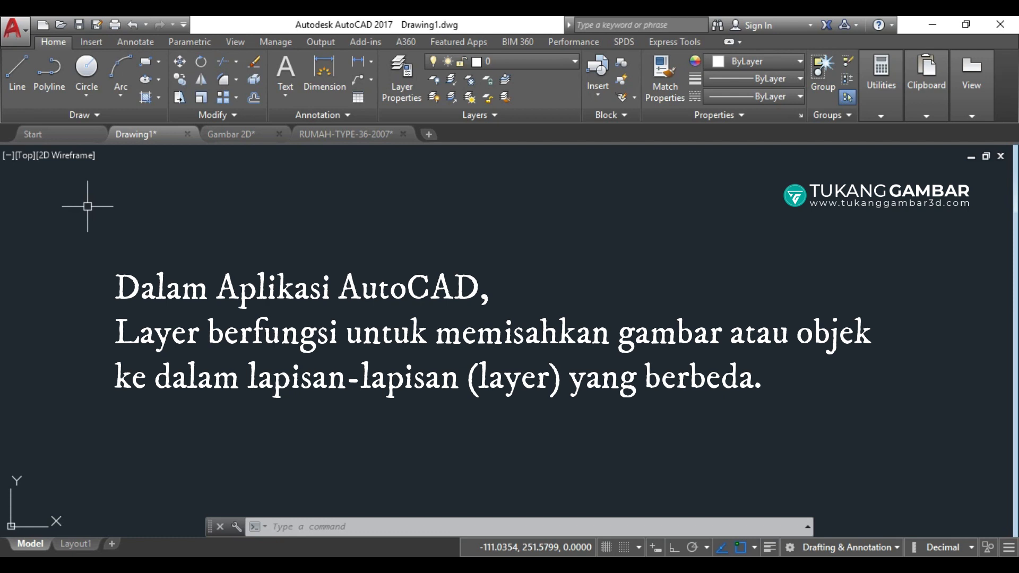
- Switch to the RUMAH-TYPE-36-2007 drawing in AutoCAD and examine the house floor plan around R. TIDUR 1
{"action": "left_click", "coordinate": [325, 137]}
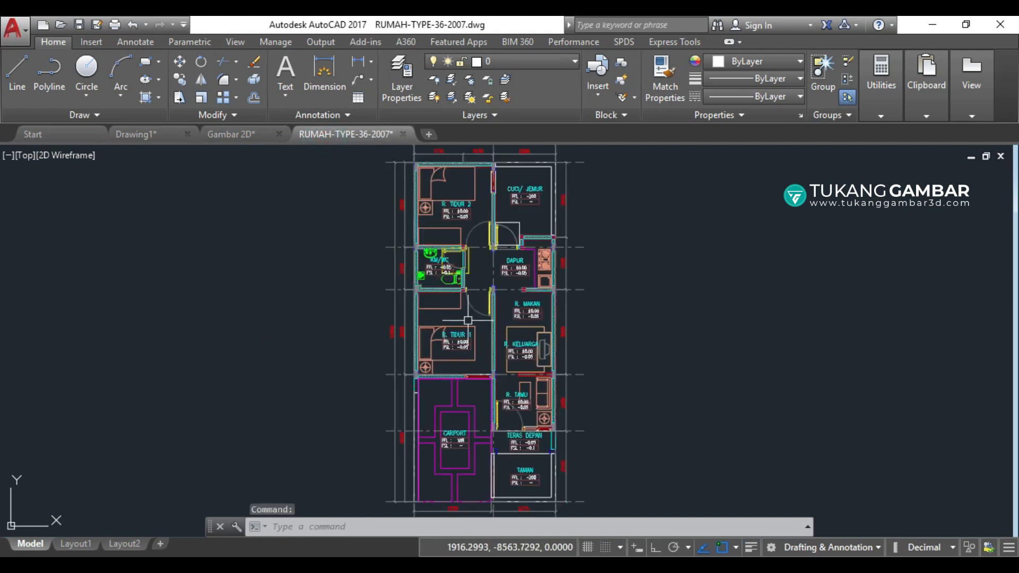
{"action": "scroll", "coordinate": [482, 313], "scroll_direction": "up", "scroll_amount": 4}
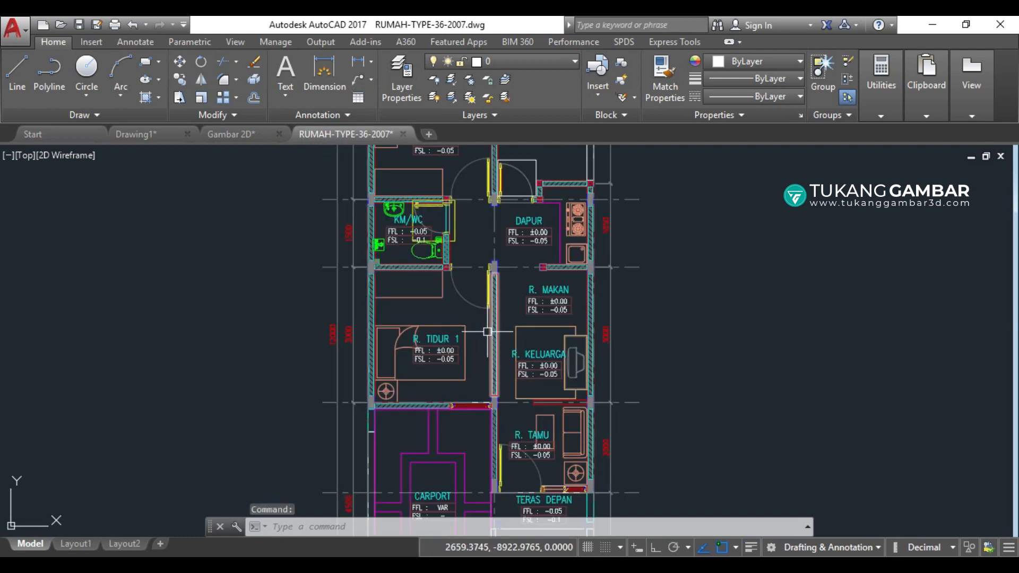
{"action": "middle_click_drag", "start_coordinate": [468, 343], "coordinate": [484, 325]}
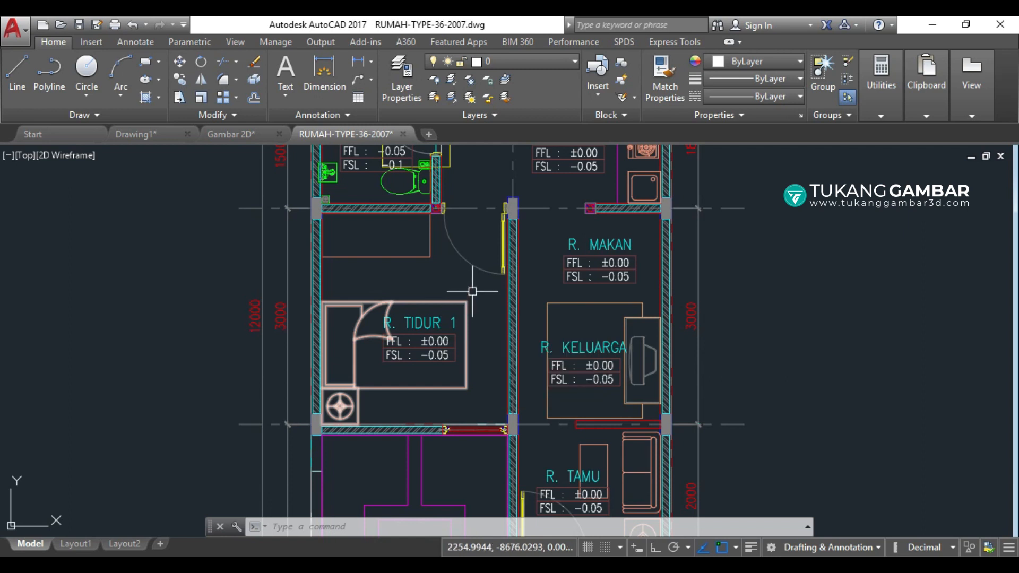
{"action": "mouse_move", "coordinate": [479, 269]}
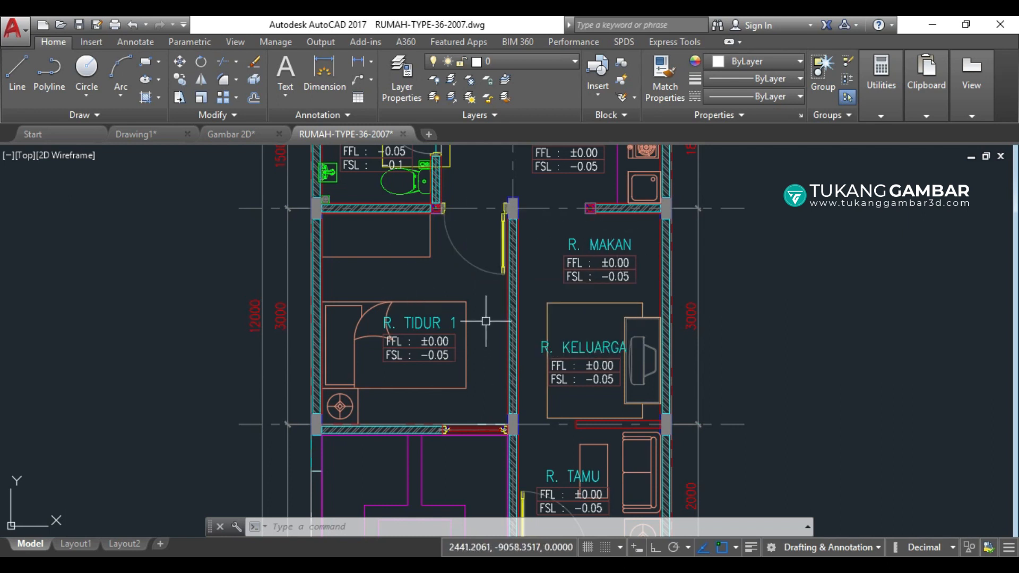
{"action": "scroll", "coordinate": [485, 321], "scroll_direction": "down", "scroll_amount": 2}
{"action": "scroll", "coordinate": [485, 321], "scroll_direction": "down", "scroll_amount": 1}
{"action": "middle_click_drag", "start_coordinate": [486, 321], "coordinate": [486, 333]}
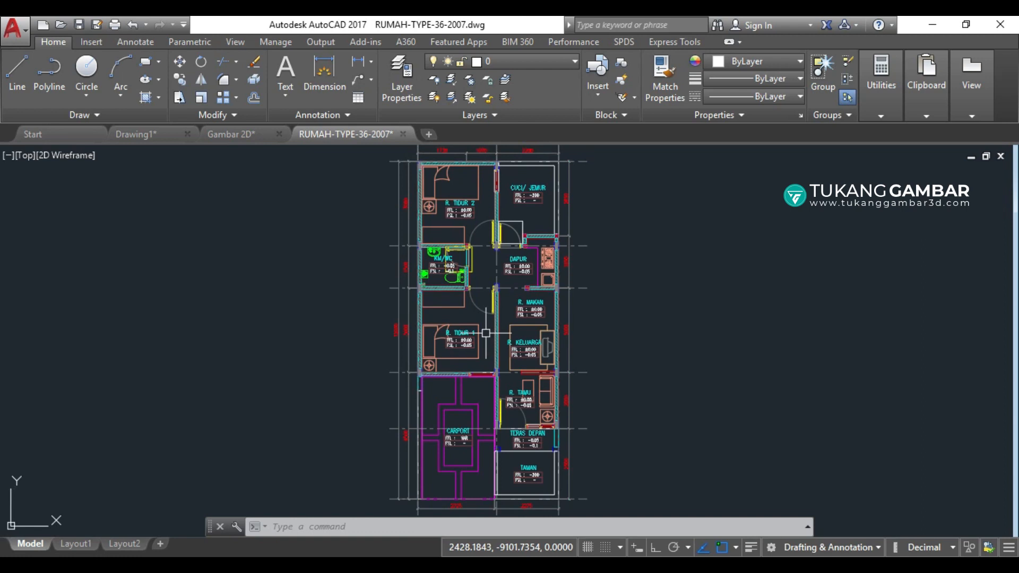
- Switch to the Gambar 2D drawing and review its layers in the layer list and the Layer Properties Manager
{"action": "left_click", "coordinate": [244, 134]}
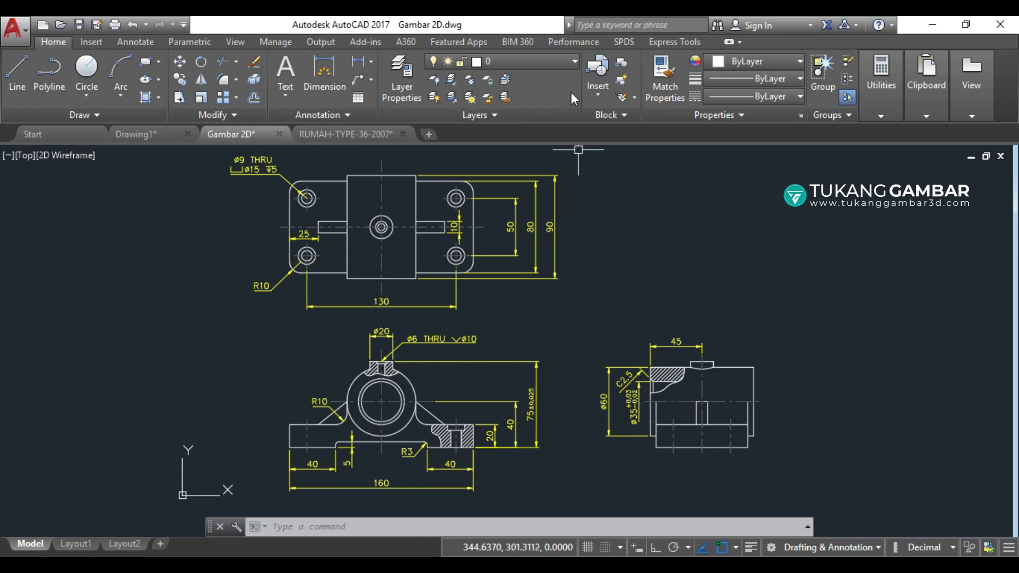
{"action": "left_click", "coordinate": [563, 65]}
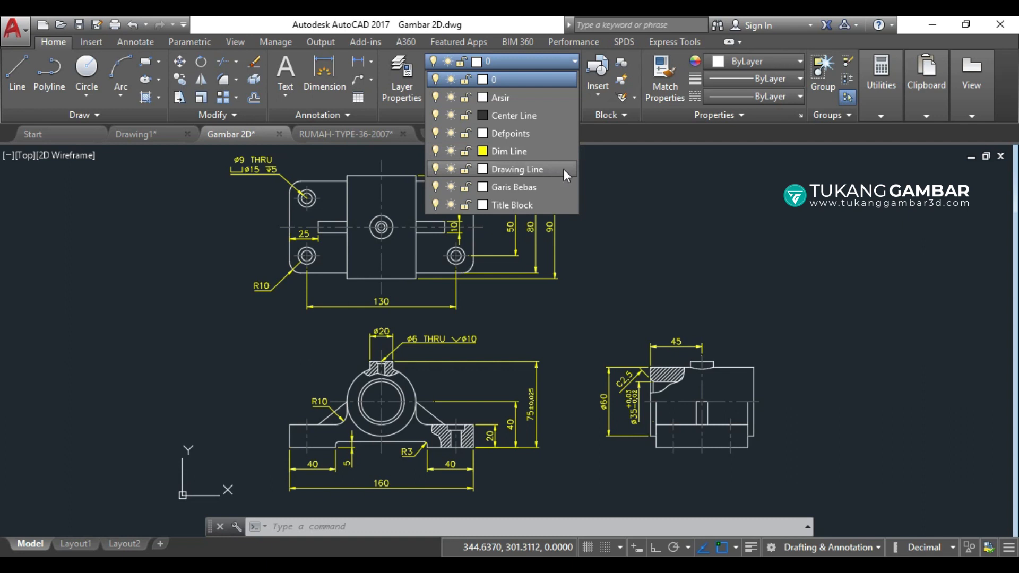
{"action": "left_click", "coordinate": [566, 61]}
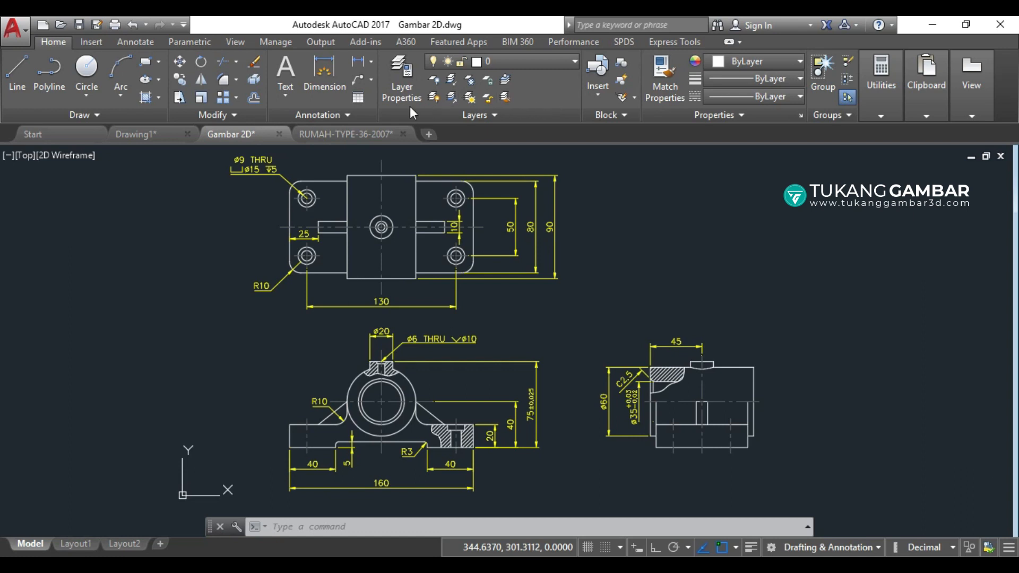
{"action": "left_click", "coordinate": [397, 68]}
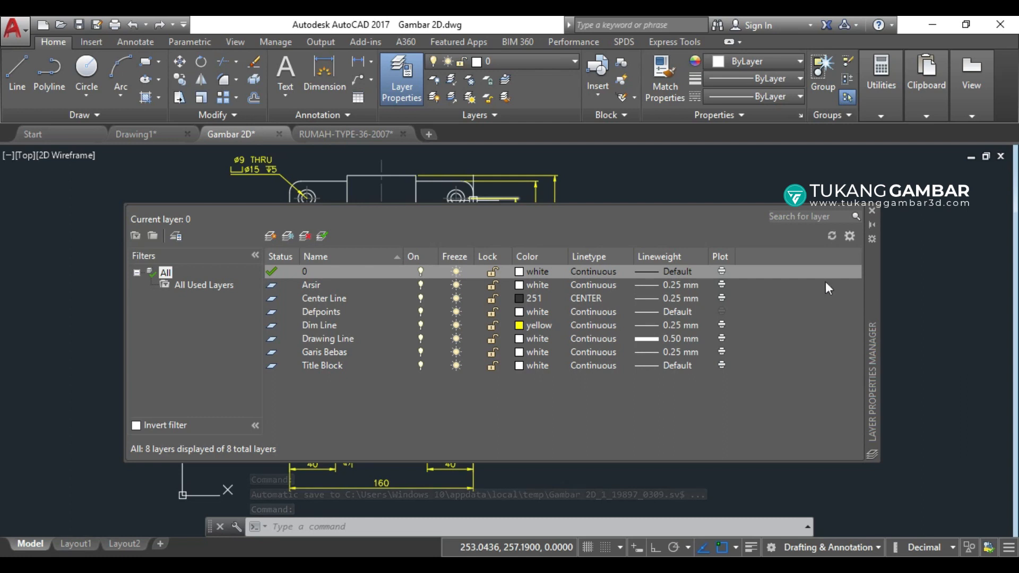
{"action": "left_click", "coordinate": [872, 210]}
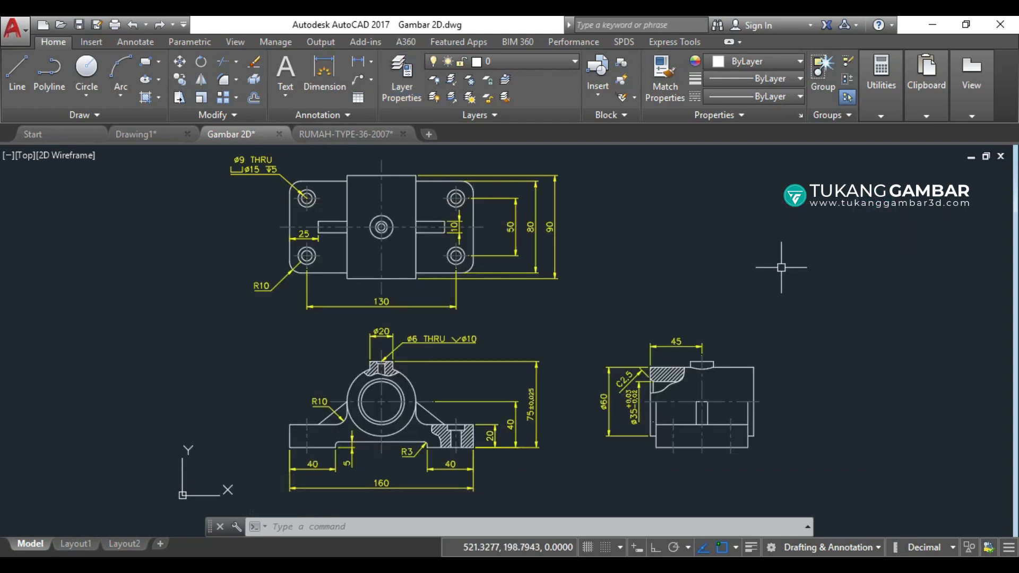
- Open the Layer Properties Manager with the LA command, then close it
{"action": "left_click", "coordinate": [480, 525]}
{"action": "type", "text": "LA"}
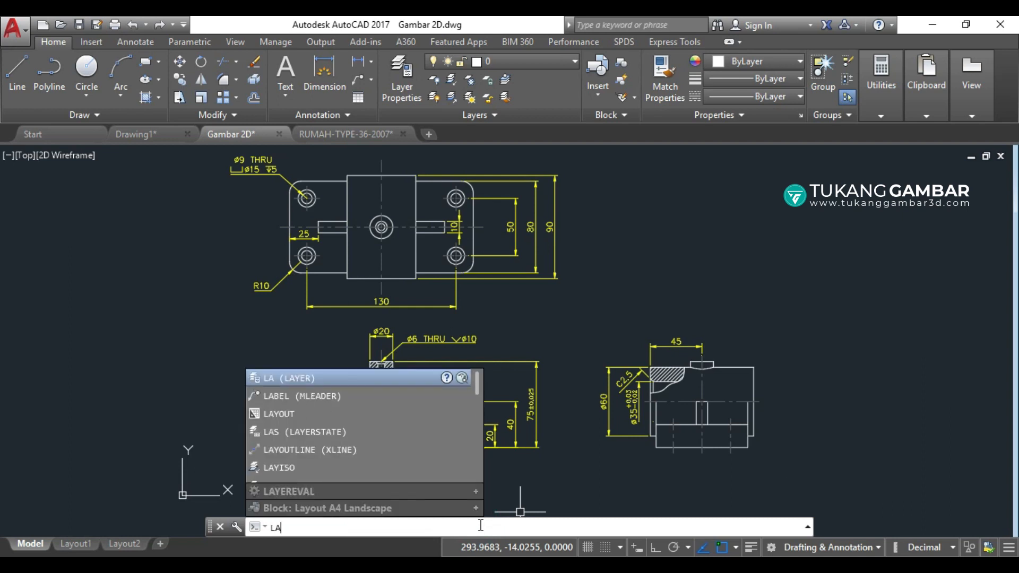
{"action": "key", "text": "Return"}
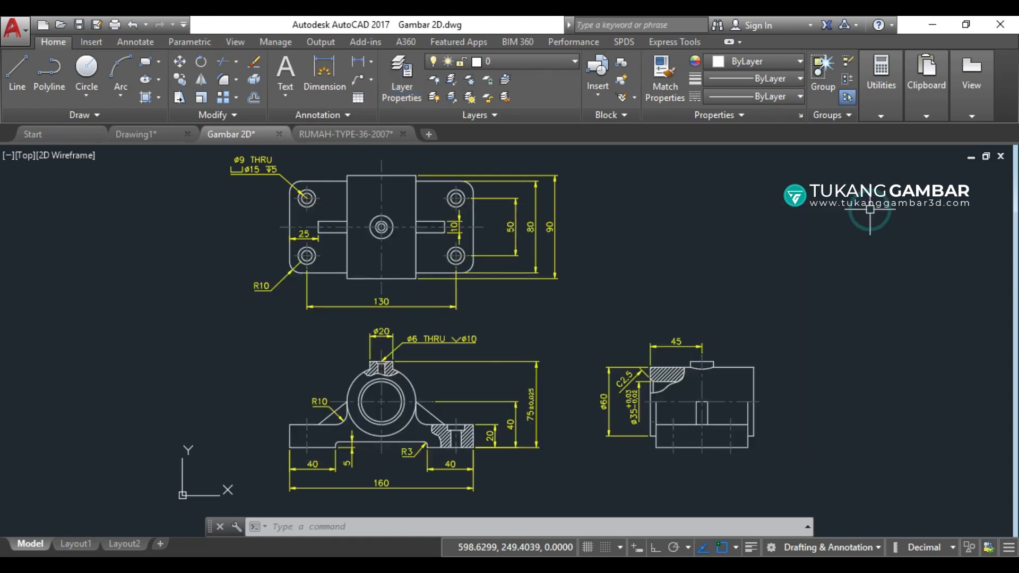
{"action": "left_click", "coordinate": [873, 217]}
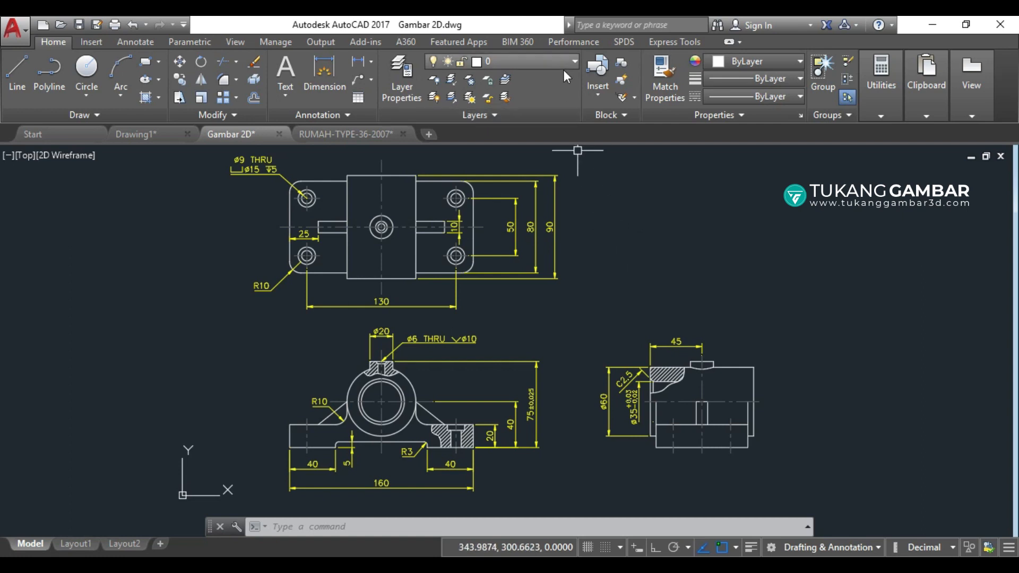
- Turn the Dim Line layer off and back on
{"action": "middle_click_drag", "start_coordinate": [589, 200], "coordinate": [533, 209]}
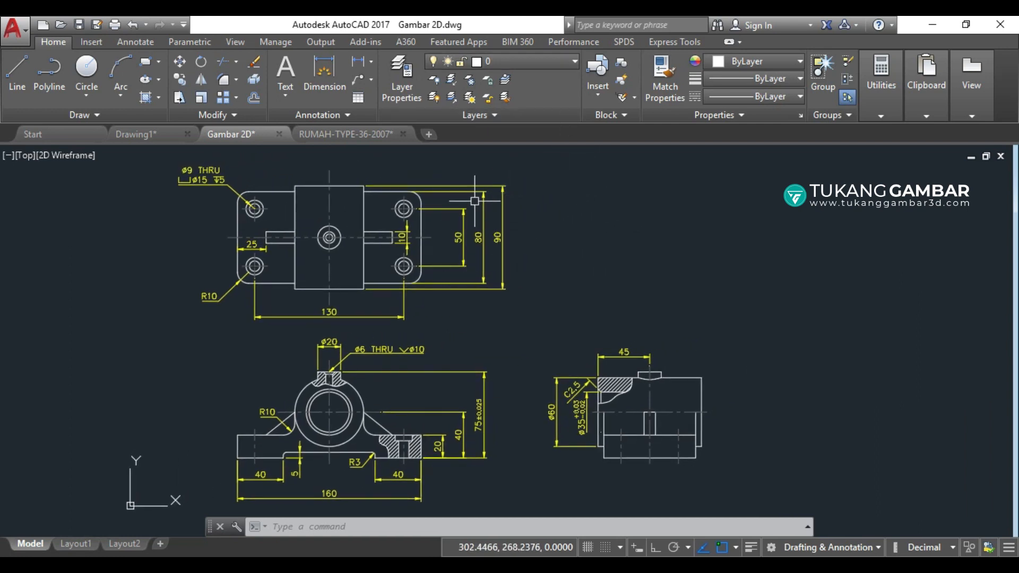
{"action": "left_click", "coordinate": [550, 61]}
{"action": "left_click", "coordinate": [435, 151]}
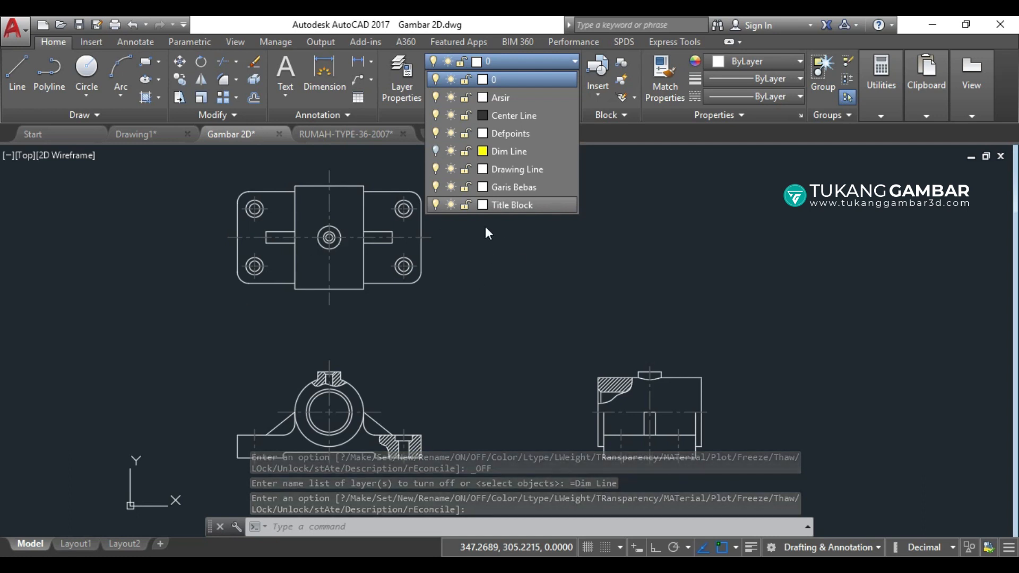
{"action": "left_click", "coordinate": [434, 151]}
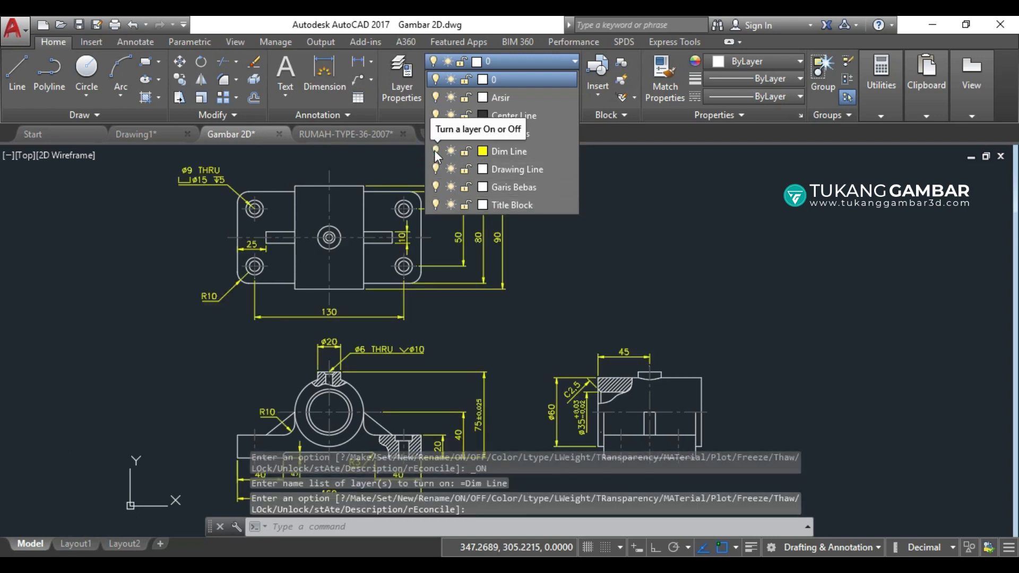
- Lock the Drawing Line layer
{"action": "left_click", "coordinate": [462, 169]}
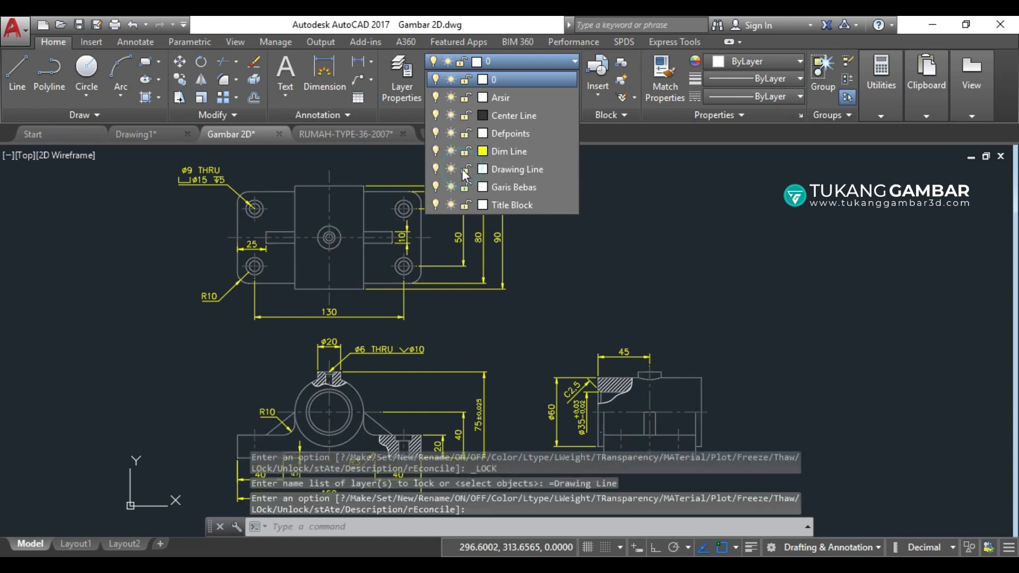
{"action": "left_click", "coordinate": [532, 232]}
- Try to delete all objects of the three views while the Drawing Line layer is locked
{"action": "scroll", "coordinate": [618, 208], "scroll_direction": "down", "scroll_amount": 3}
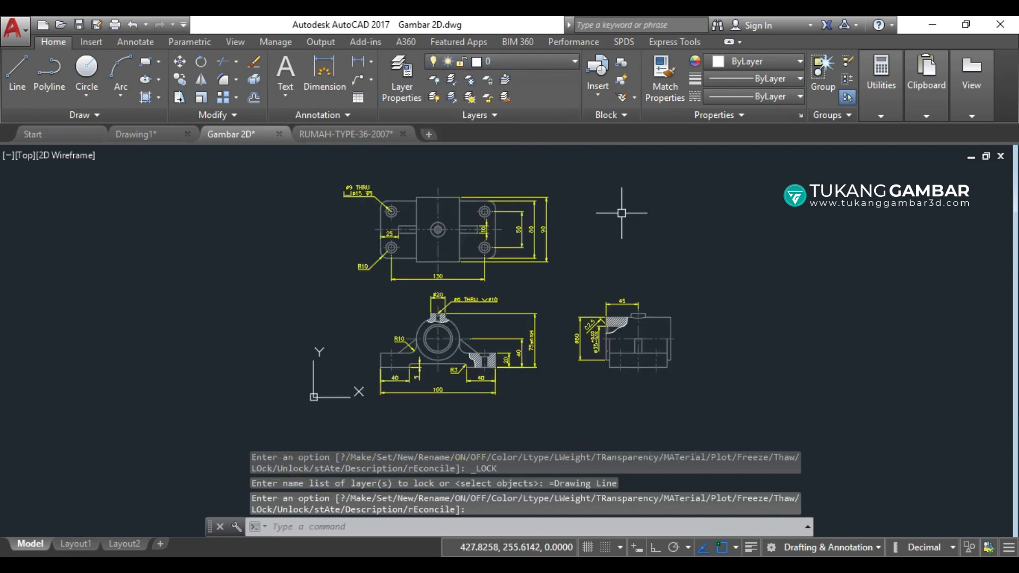
{"action": "left_click", "coordinate": [733, 172]}
{"action": "left_click", "coordinate": [277, 418]}
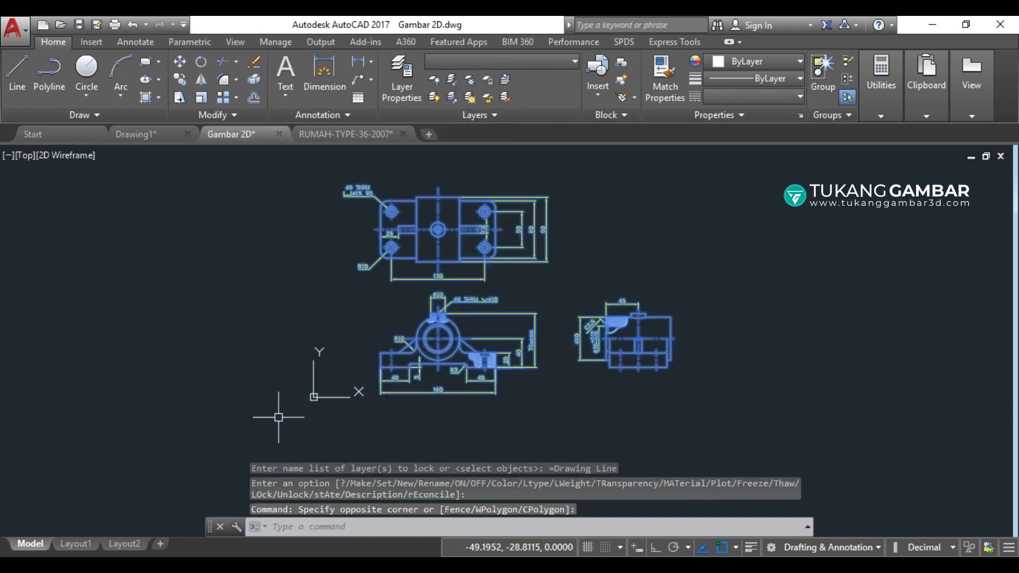
{"action": "key", "text": "Delete"}
{"action": "scroll", "coordinate": [476, 268], "scroll_direction": "up", "scroll_amount": 3}
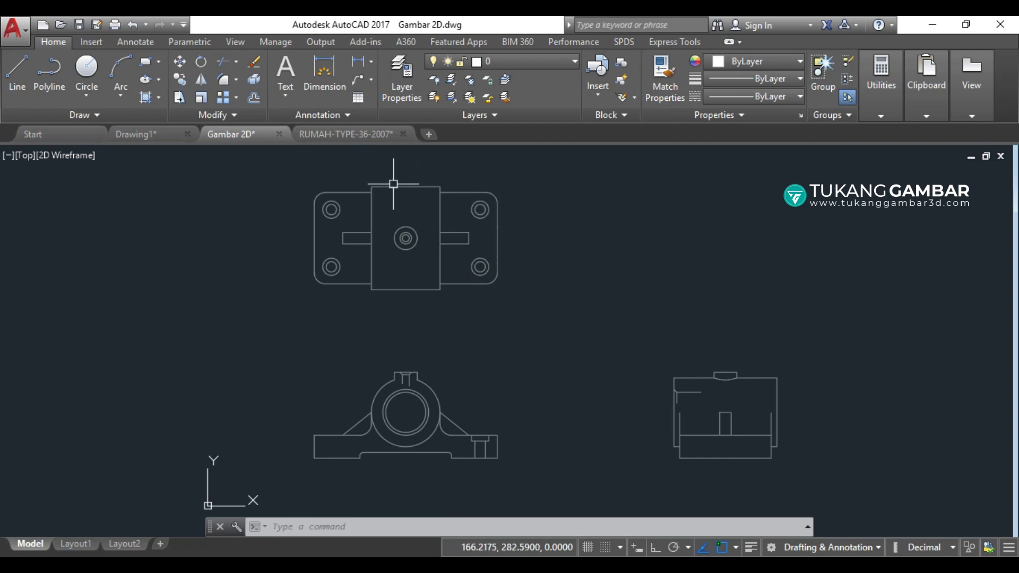
- Check the Drawing Line layer's lock state and undo the deletion of the drawing's objects
{"action": "left_click", "coordinate": [551, 60]}
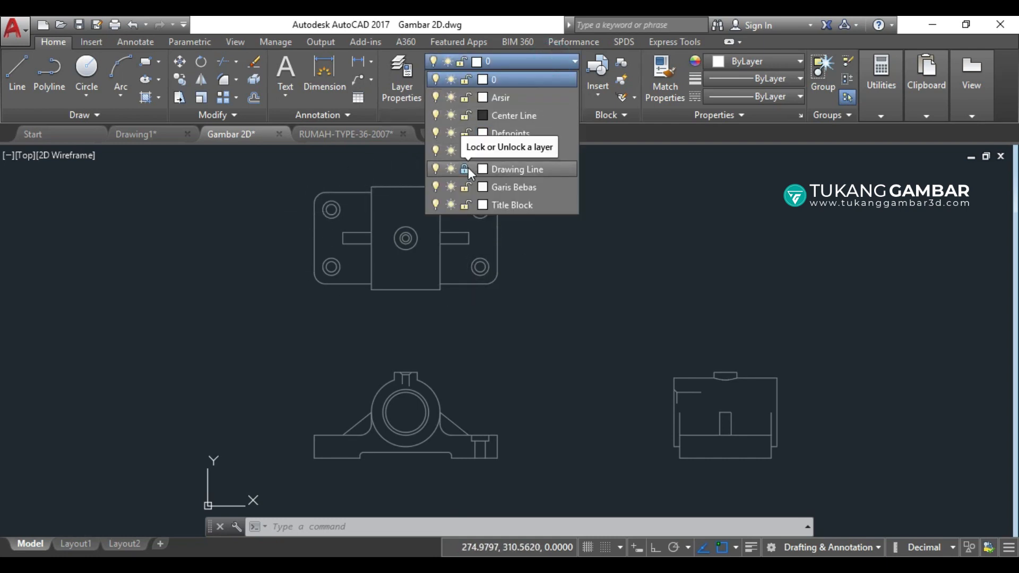
{"action": "left_click", "coordinate": [571, 265]}
{"action": "key", "text": "ctrl+z"}
{"action": "key", "text": "ctrl+z"}
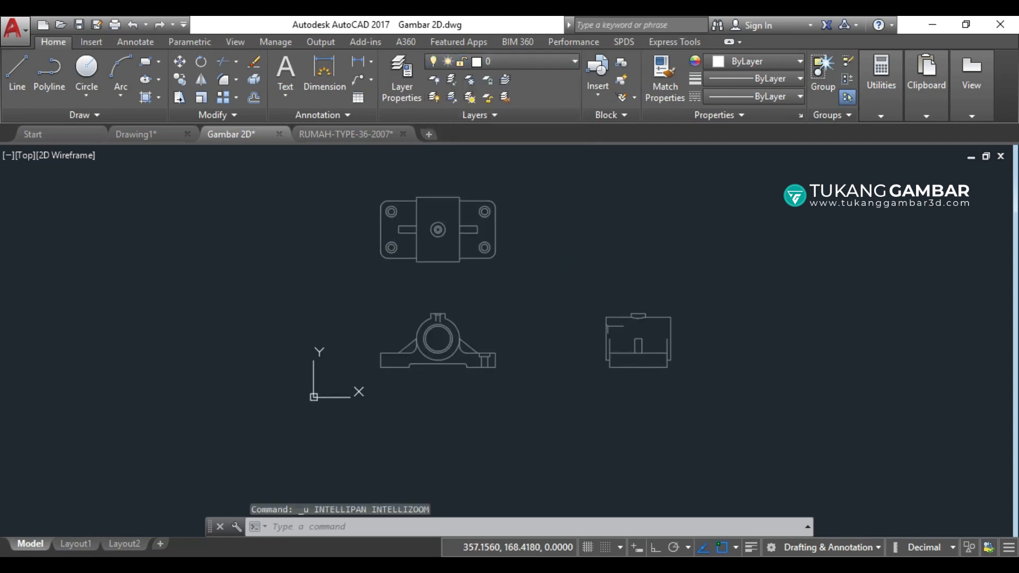
- Unlock the Drawing Line layer
{"action": "left_click", "coordinate": [555, 59]}
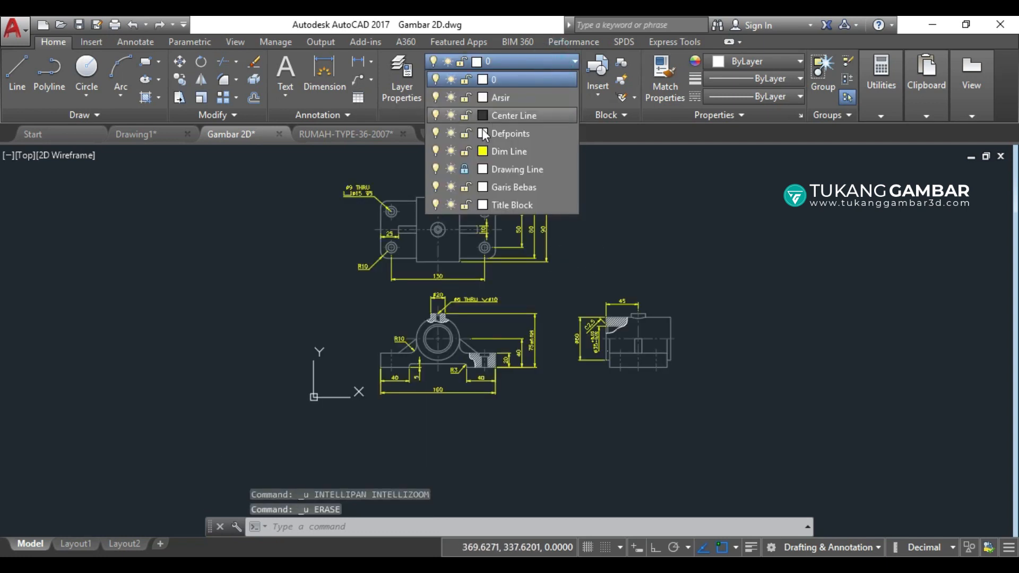
{"action": "left_click", "coordinate": [463, 169]}
{"action": "left_click", "coordinate": [606, 263]}
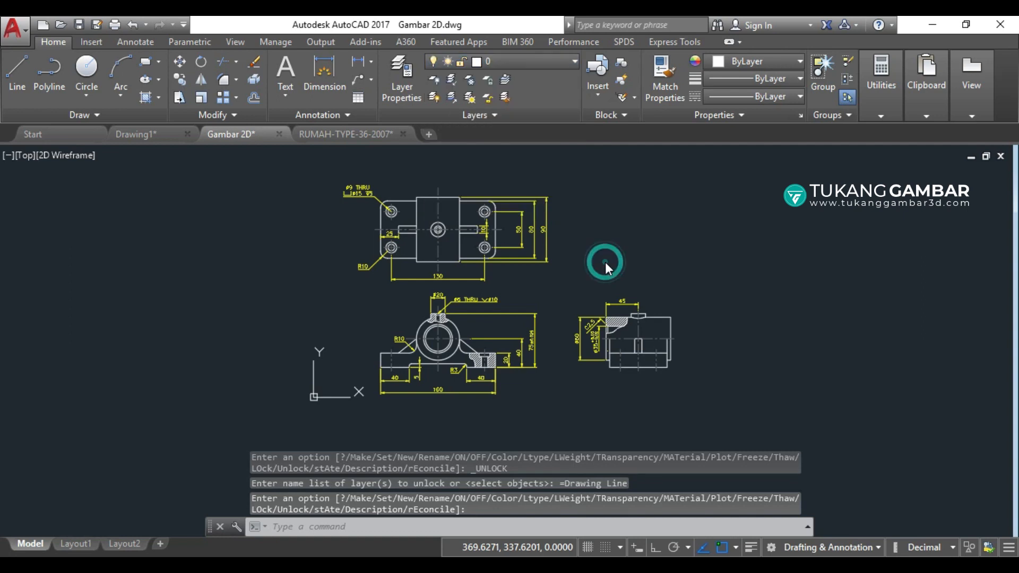
{"action": "scroll", "coordinate": [603, 255], "scroll_direction": "up", "scroll_amount": 2}
{"action": "mouse_move", "coordinate": [600, 256]}
{"action": "middle_mouse_down"}
{"action": "mouse_move", "coordinate": [623, 282]}
{"action": "mouse_move", "coordinate": [634, 275]}
{"action": "middle_mouse_up"}
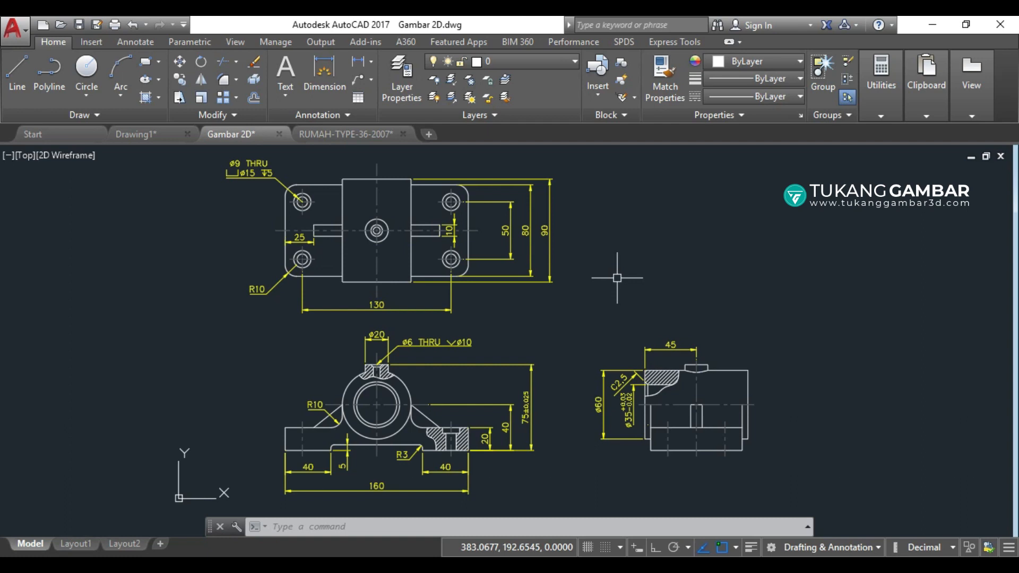
- Open the Layer Properties Manager and compare its entries with the quick layer list
{"action": "left_click", "coordinate": [416, 105]}
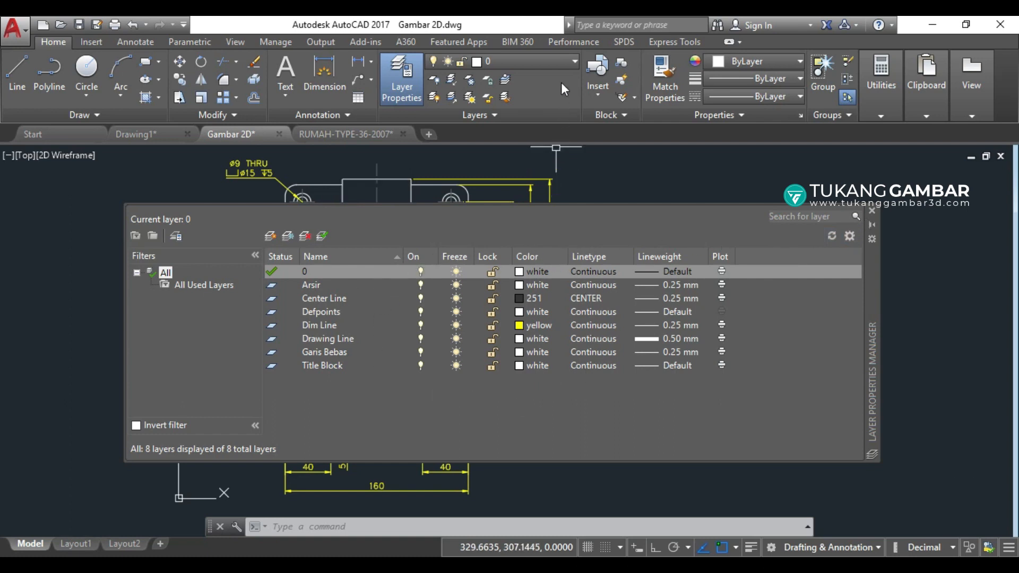
{"action": "left_click", "coordinate": [562, 62]}
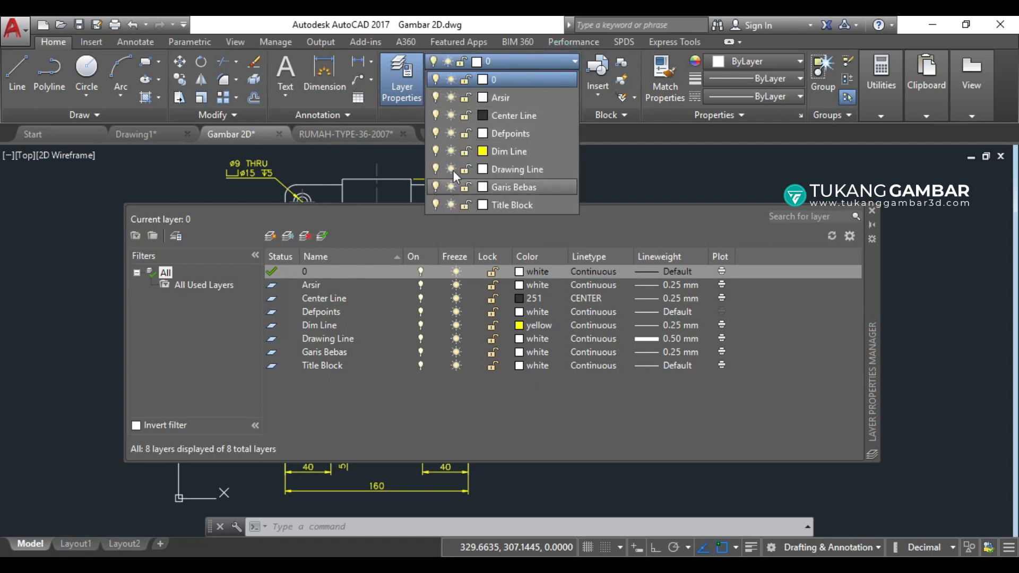
{"action": "left_click", "coordinate": [525, 63]}
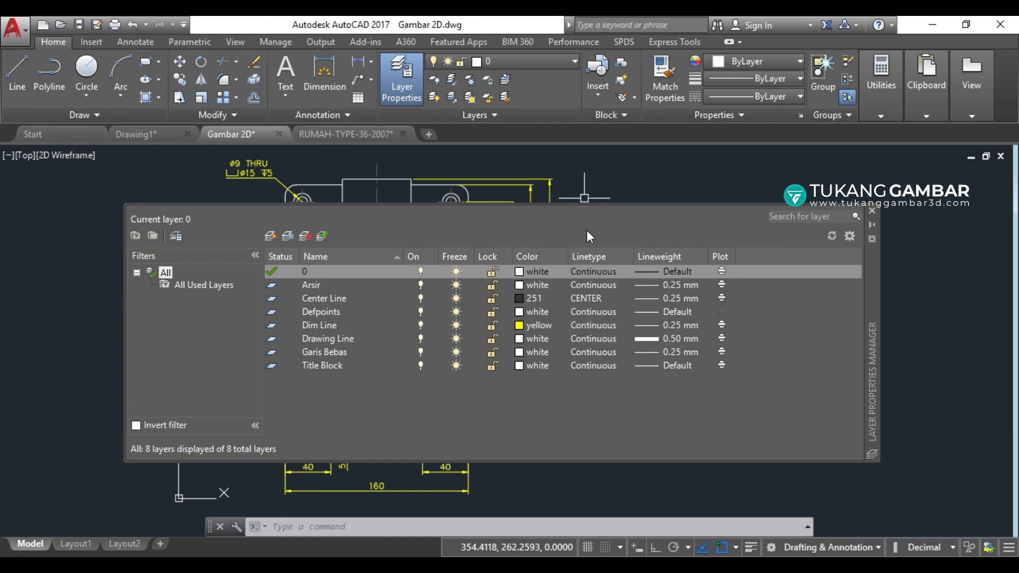
- Create a new layer from the selected Arsir layer and name it "Layer Baru"
{"action": "right_click", "coordinate": [327, 285]}
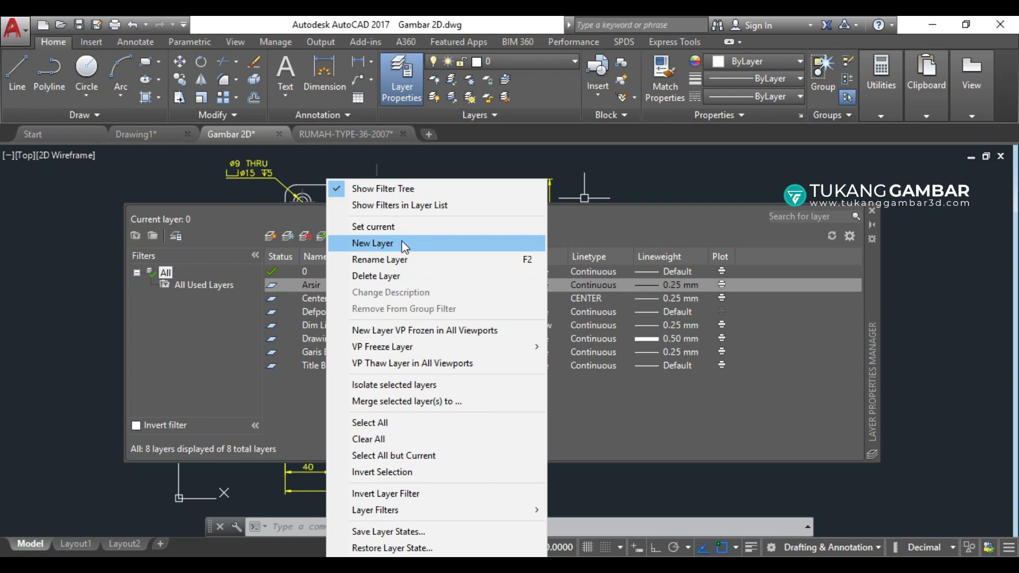
{"action": "left_click", "coordinate": [553, 217]}
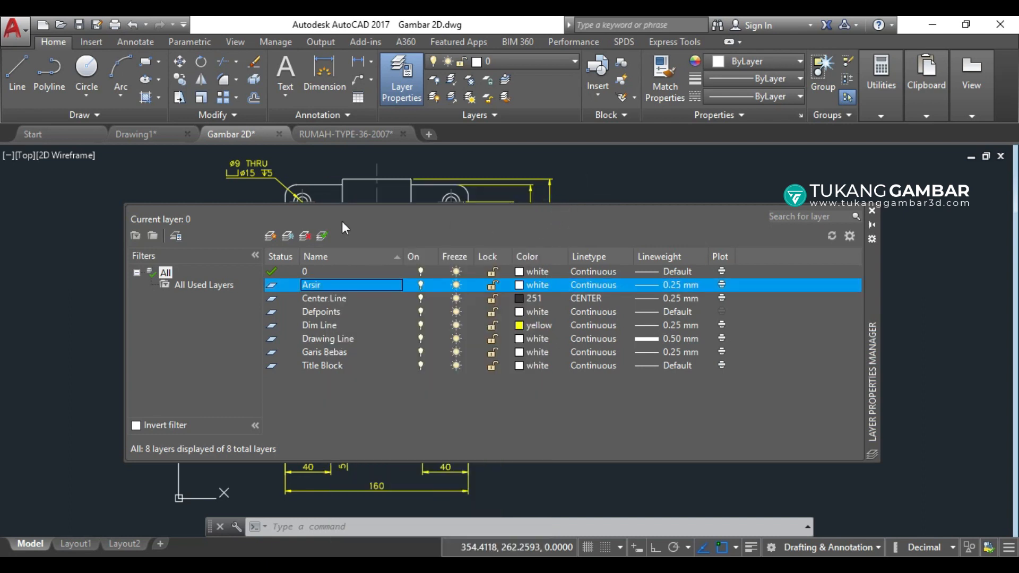
{"action": "left_click", "coordinate": [270, 236]}
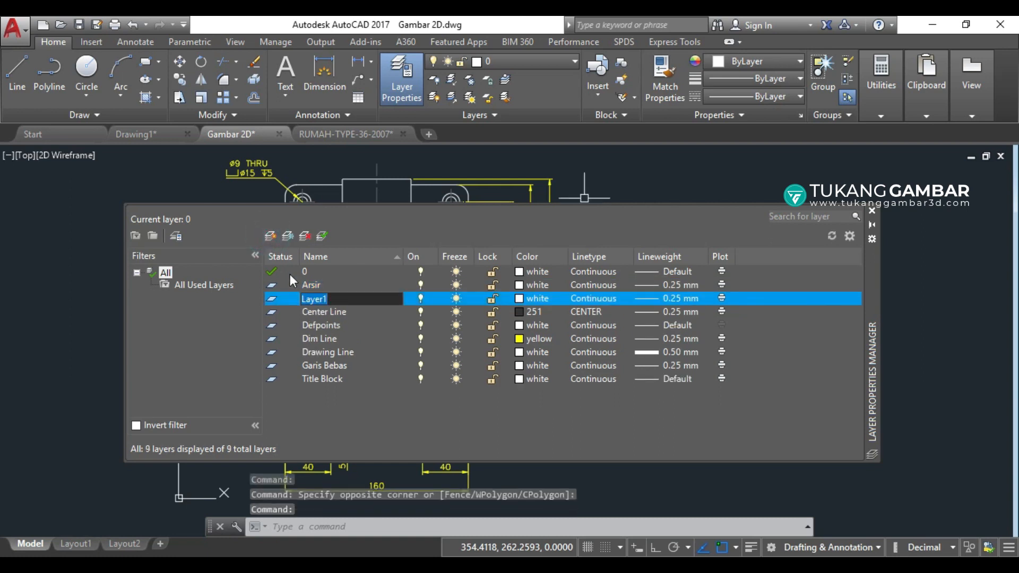
{"action": "left_click", "coordinate": [334, 297]}
{"action": "key", "text": "BackSpace"}
{"action": "type", "text": "Baru"}
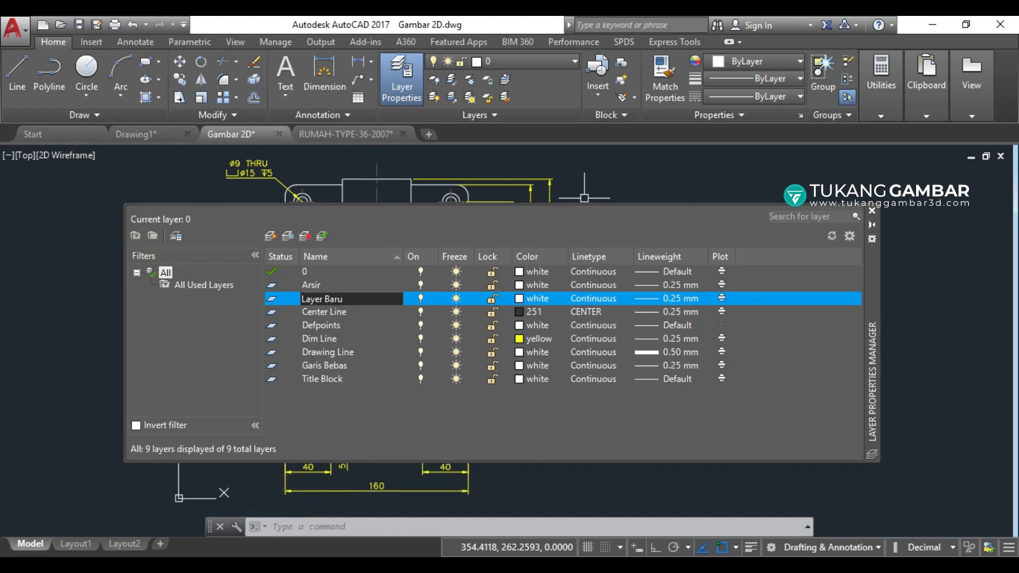
- Confirm the new layer's name, make Layer Baru the current layer, and set layer 0 current again
{"action": "key", "text": "Return"}
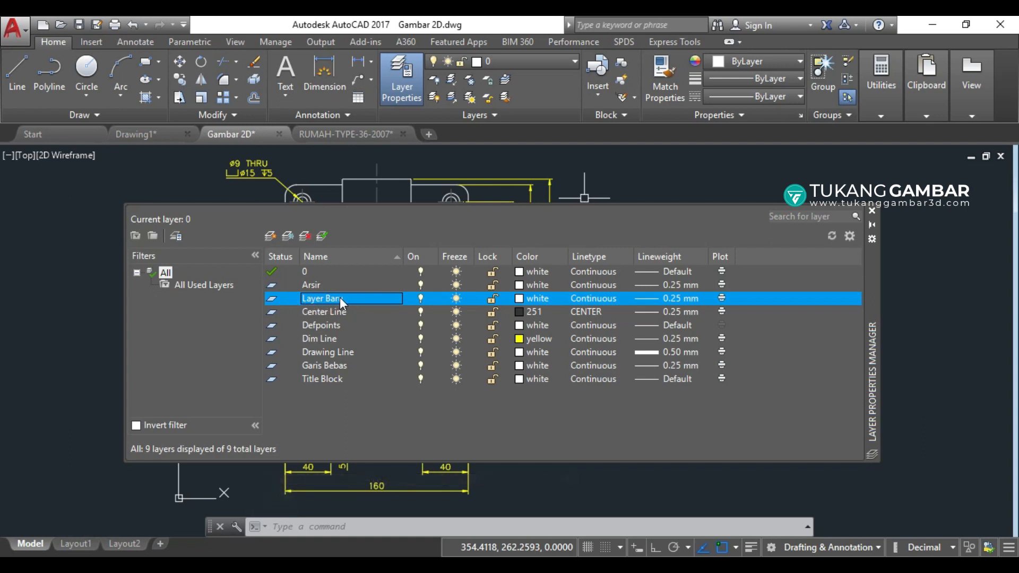
{"action": "double_click", "coordinate": [288, 298]}
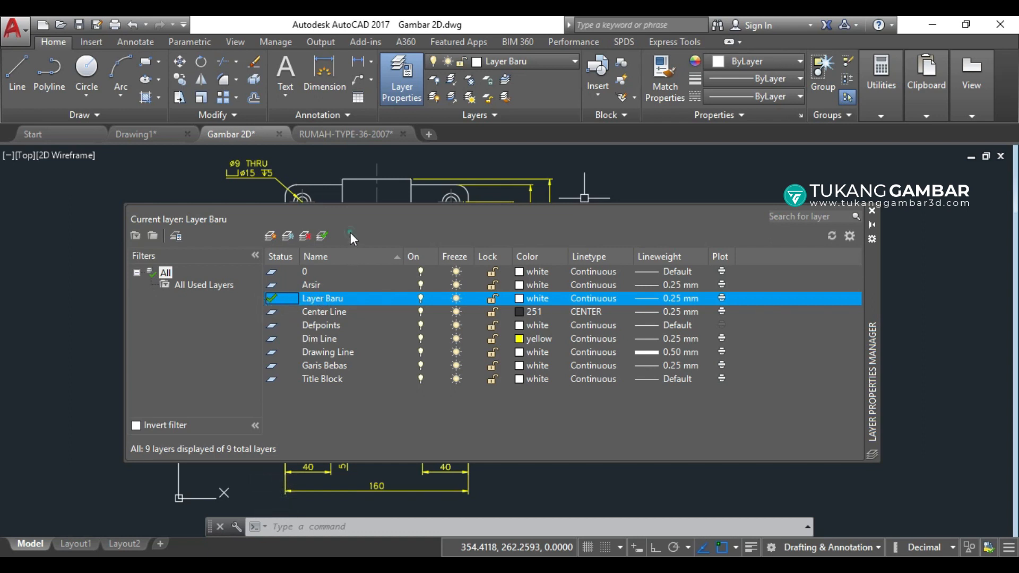
{"action": "left_click", "coordinate": [338, 274]}
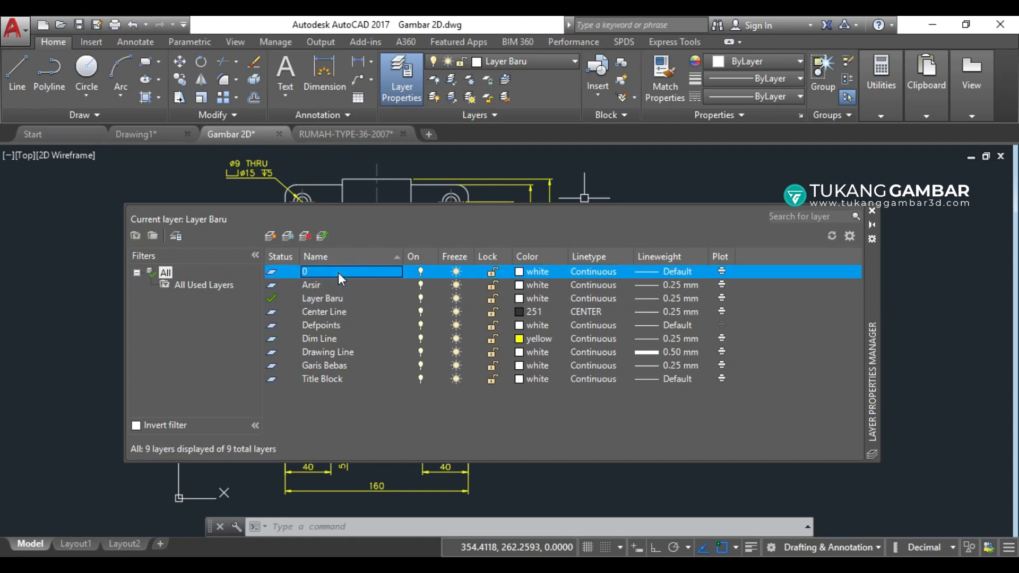
{"action": "left_click", "coordinate": [322, 236]}
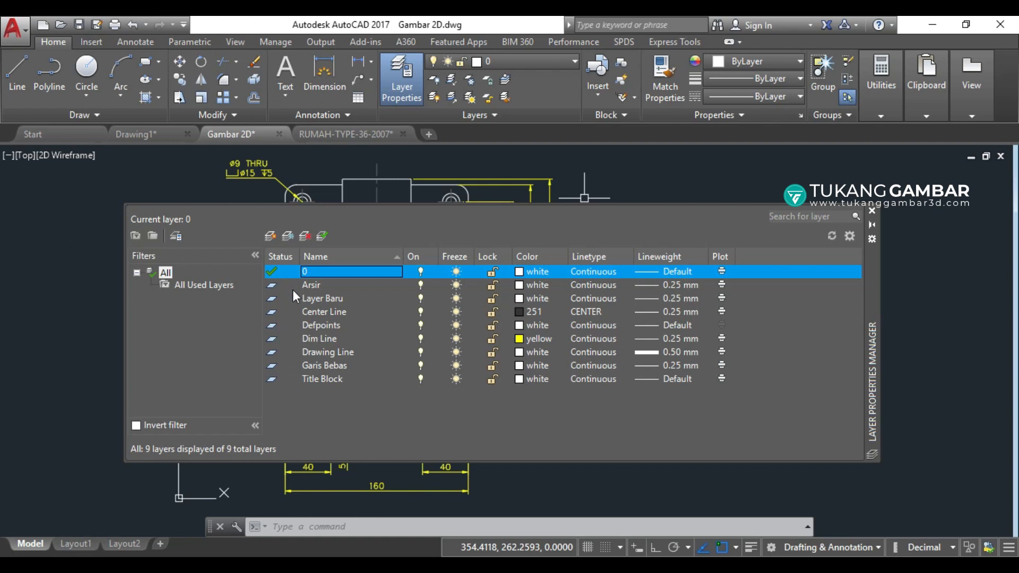
- Delete the Layer Baru layer from the drawing's layer list
{"action": "left_click", "coordinate": [313, 299]}
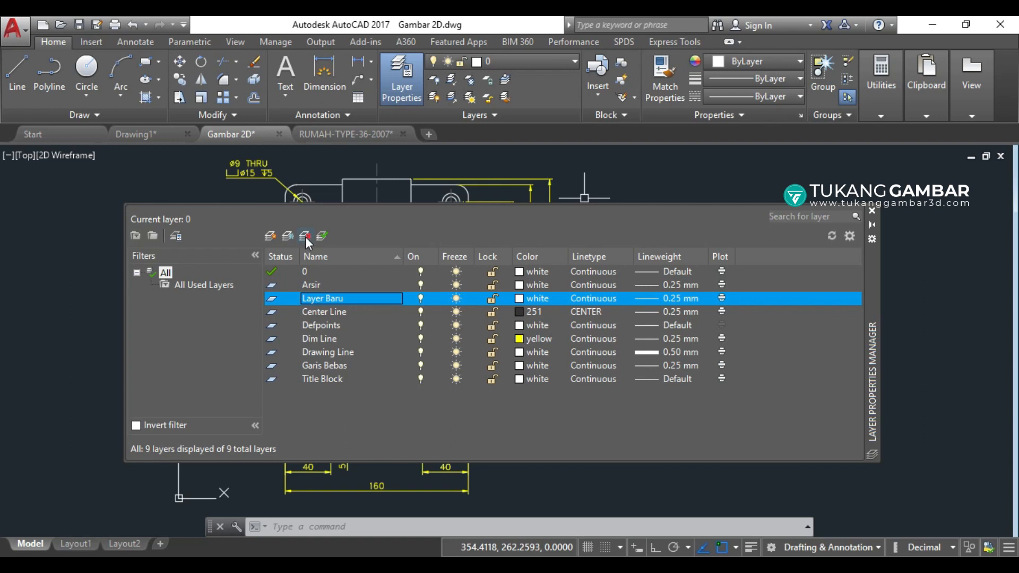
{"action": "right_click", "coordinate": [316, 297]}
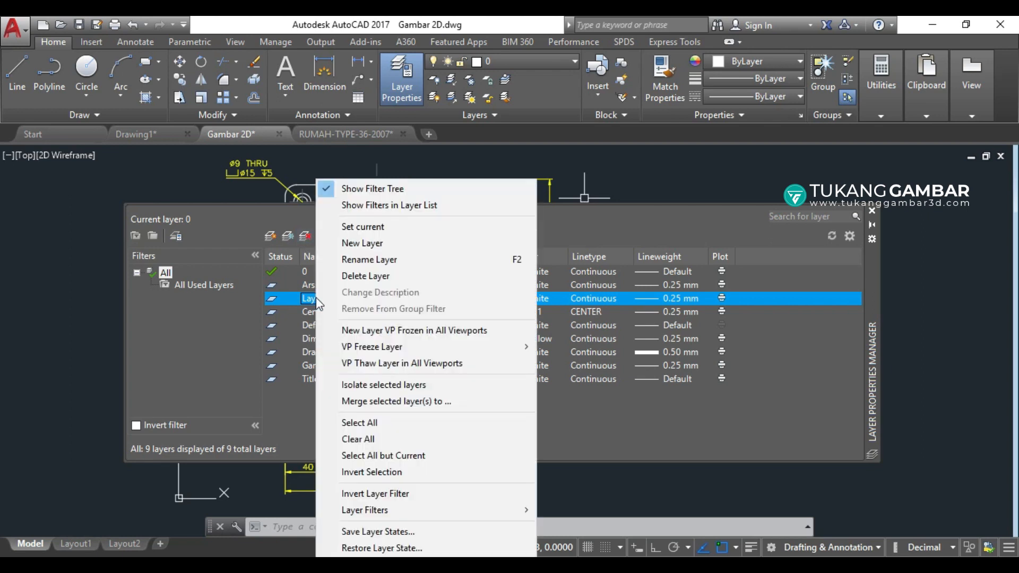
{"action": "left_click", "coordinate": [386, 276]}
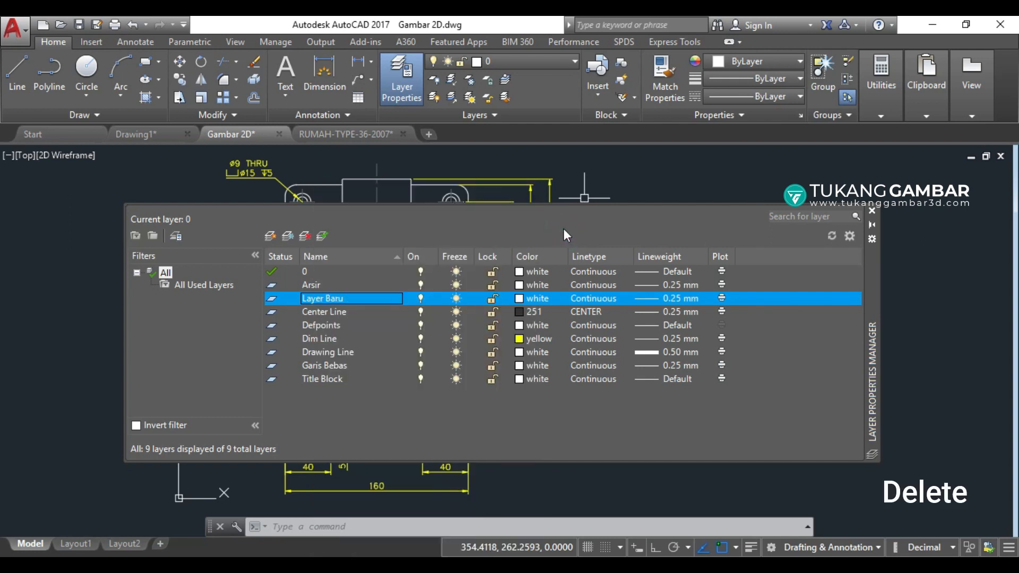
{"action": "key", "text": "Delete"}
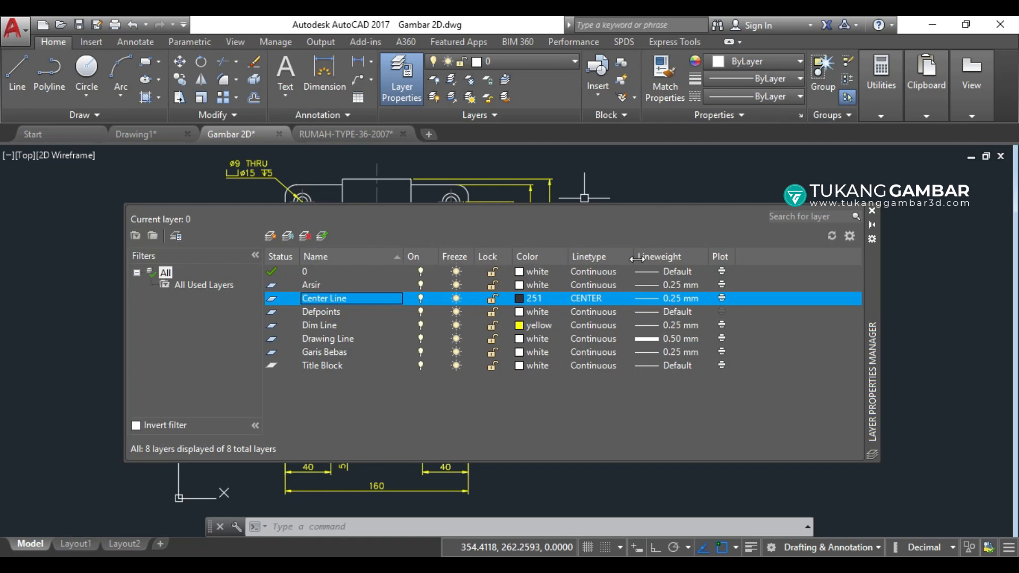
- Turn the Dim Line layer off, view the drawing without its dimensions, and turn the layer back on
{"action": "left_click", "coordinate": [421, 325]}
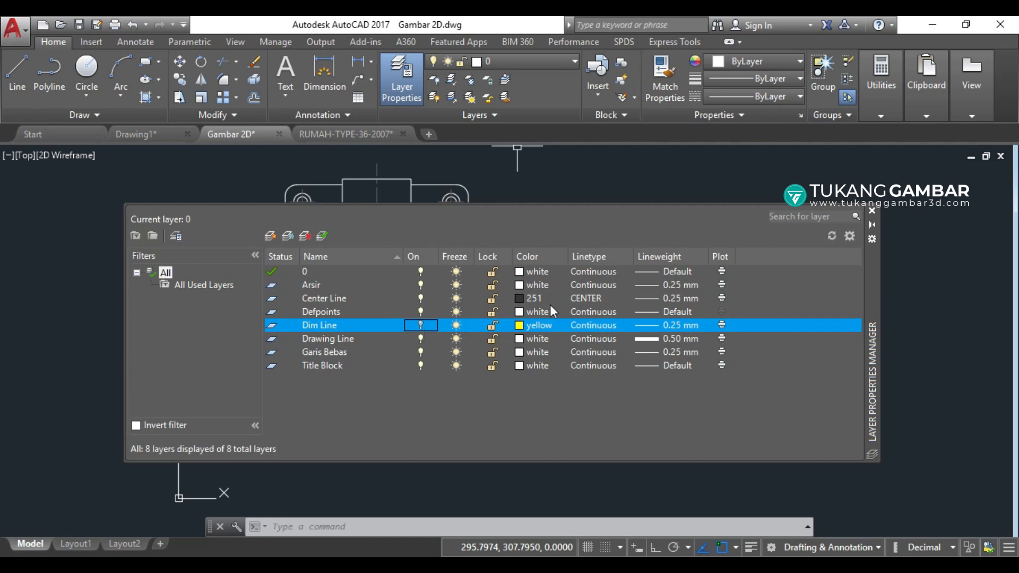
{"action": "left_click", "coordinate": [872, 211]}
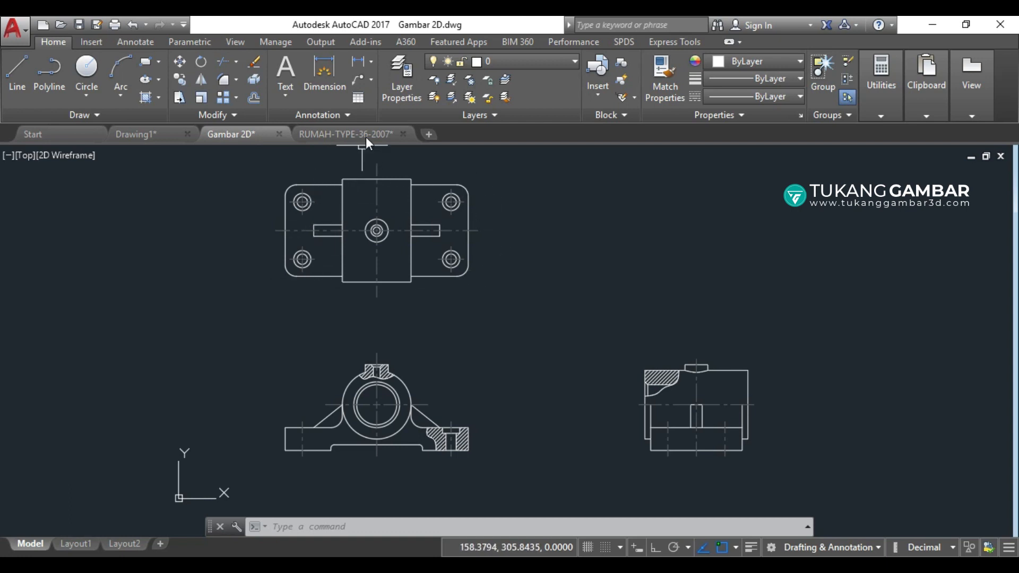
{"action": "left_click", "coordinate": [392, 86]}
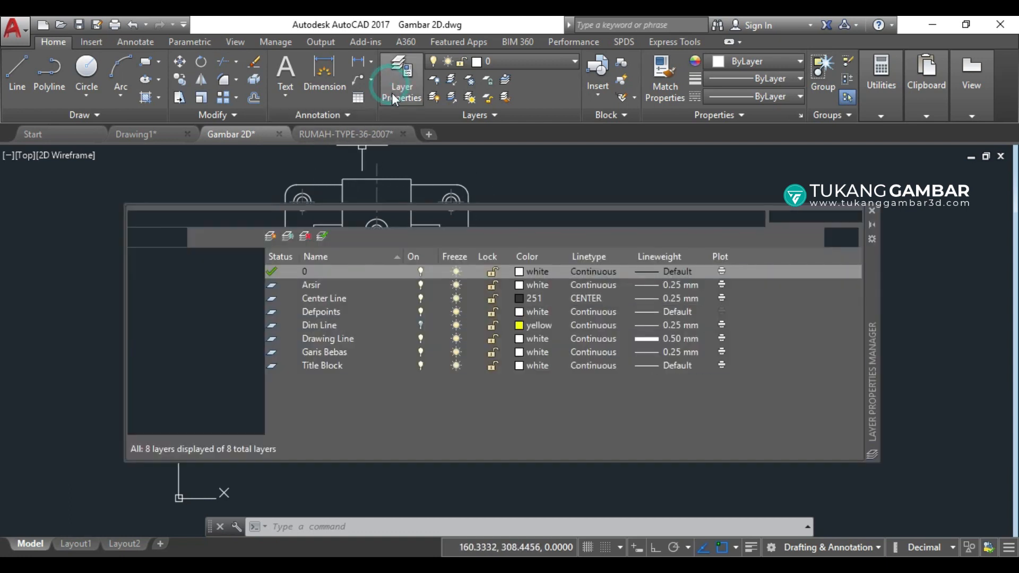
{"action": "left_click", "coordinate": [422, 324]}
{"action": "left_click", "coordinate": [871, 211]}
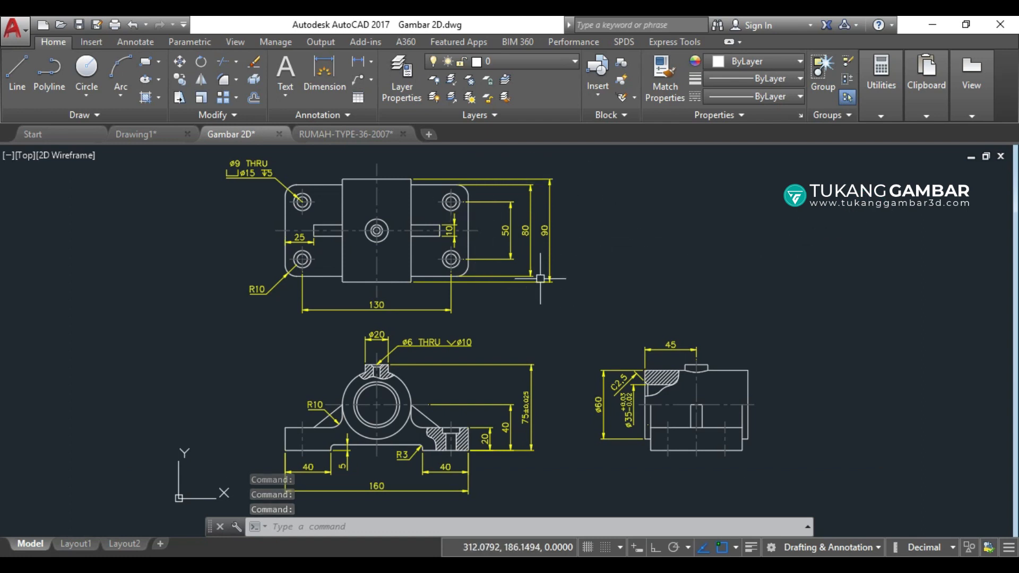
- Freeze the Dim Line layer, inspect the drawing with the layer manager closed, and thaw the layer again
{"action": "left_click", "coordinate": [402, 85]}
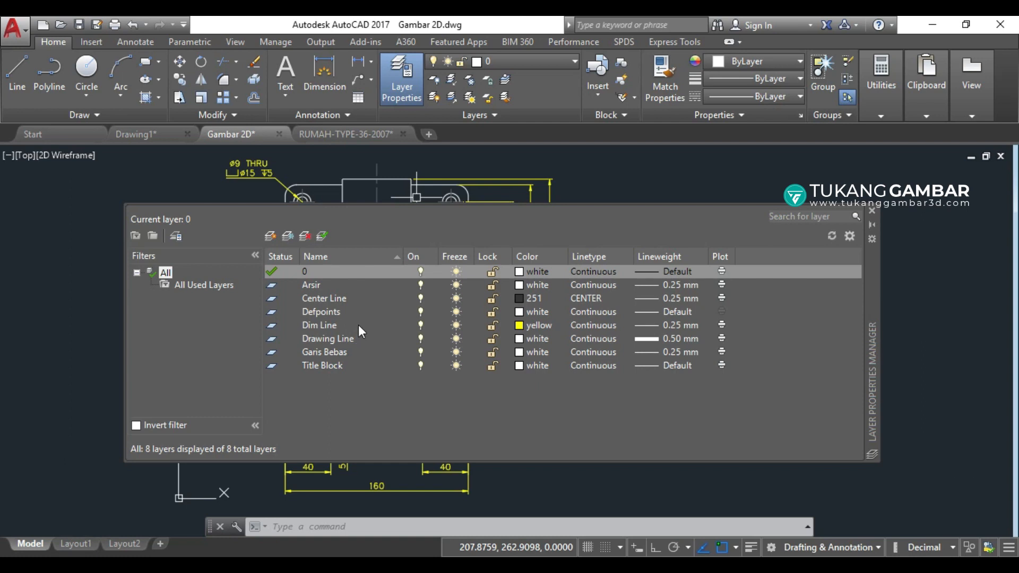
{"action": "left_click", "coordinate": [457, 326]}
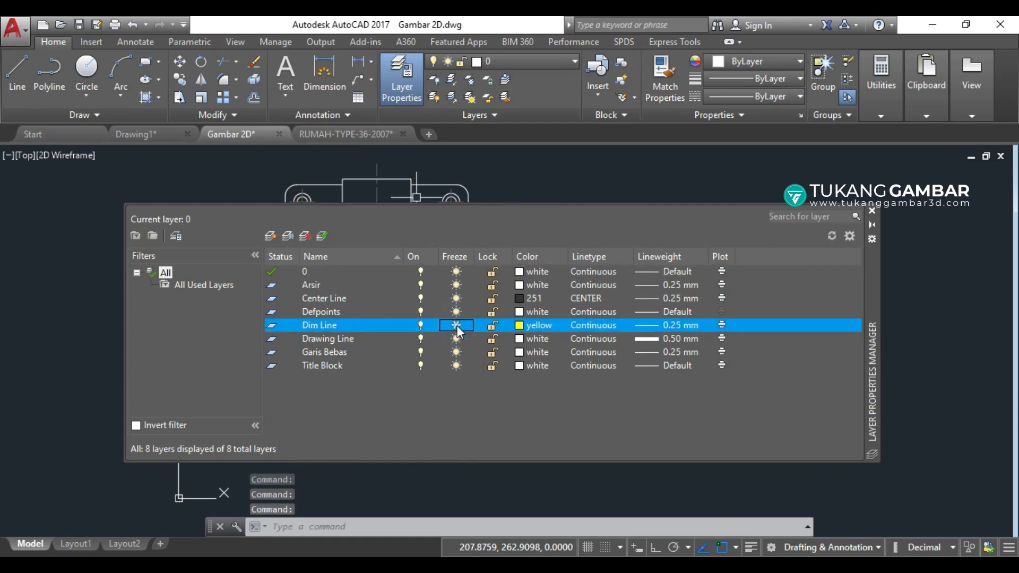
{"action": "left_click", "coordinate": [873, 211]}
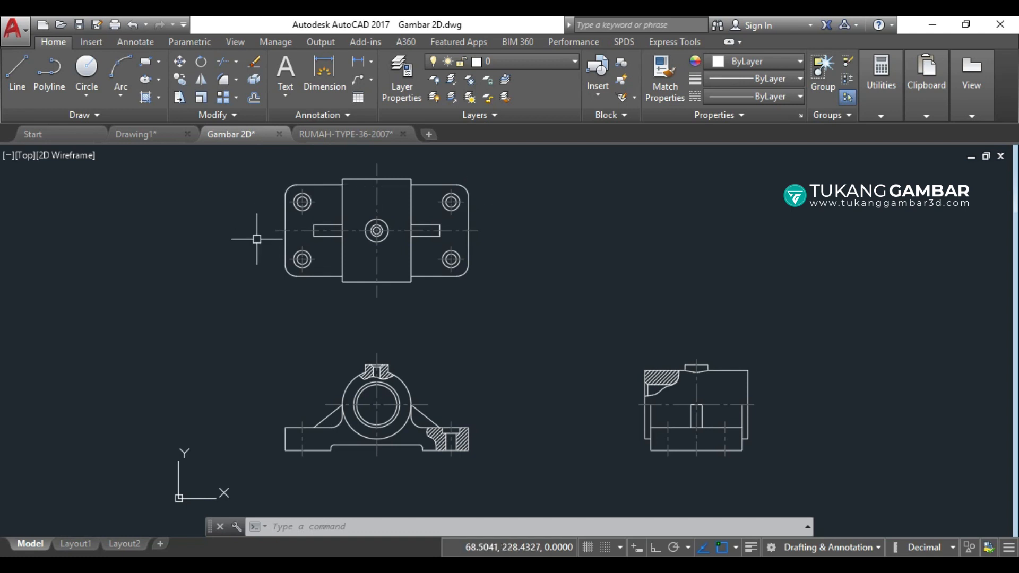
{"action": "left_click", "coordinate": [406, 91]}
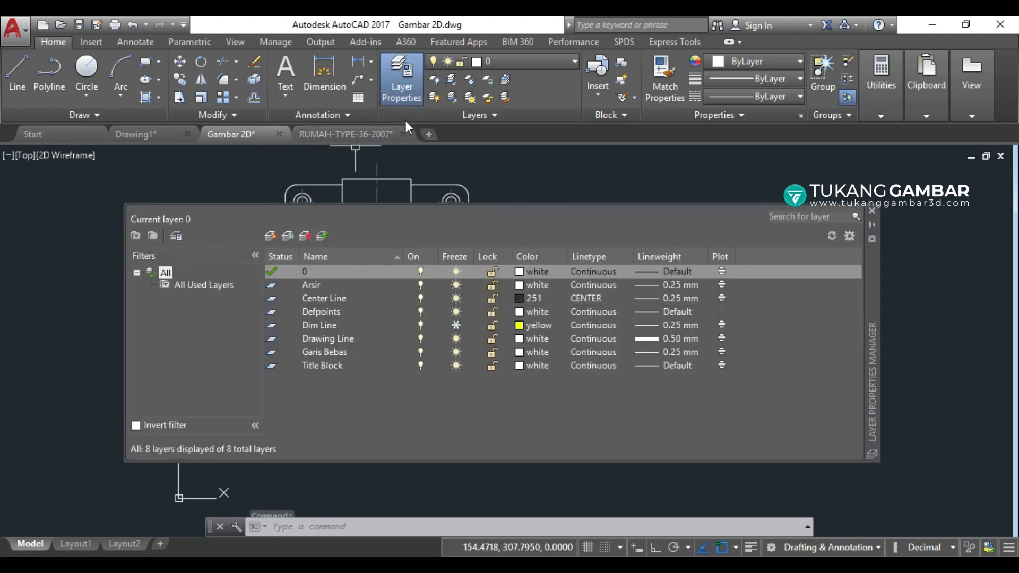
{"action": "left_click", "coordinate": [456, 326]}
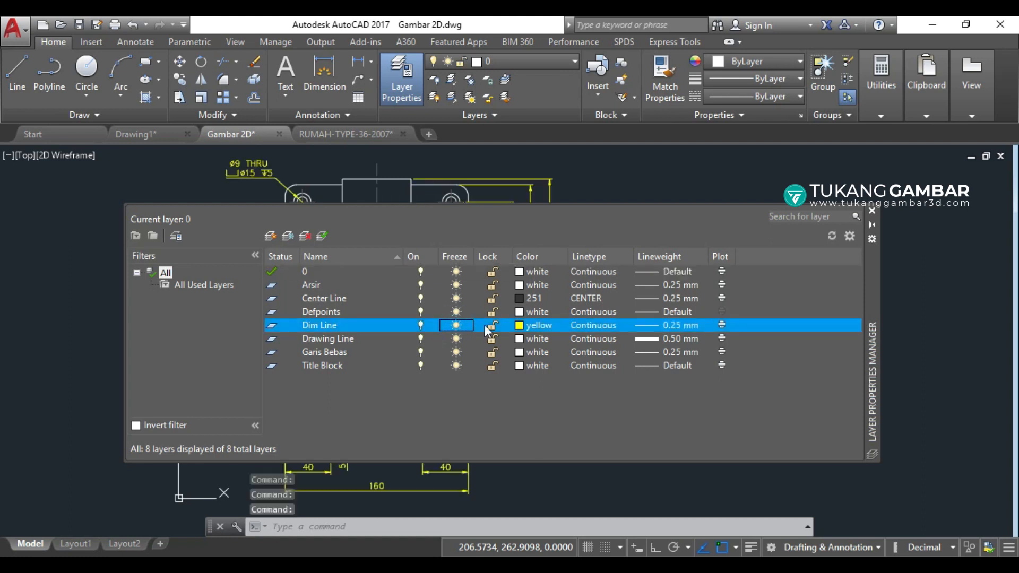
{"action": "left_click", "coordinate": [872, 211]}
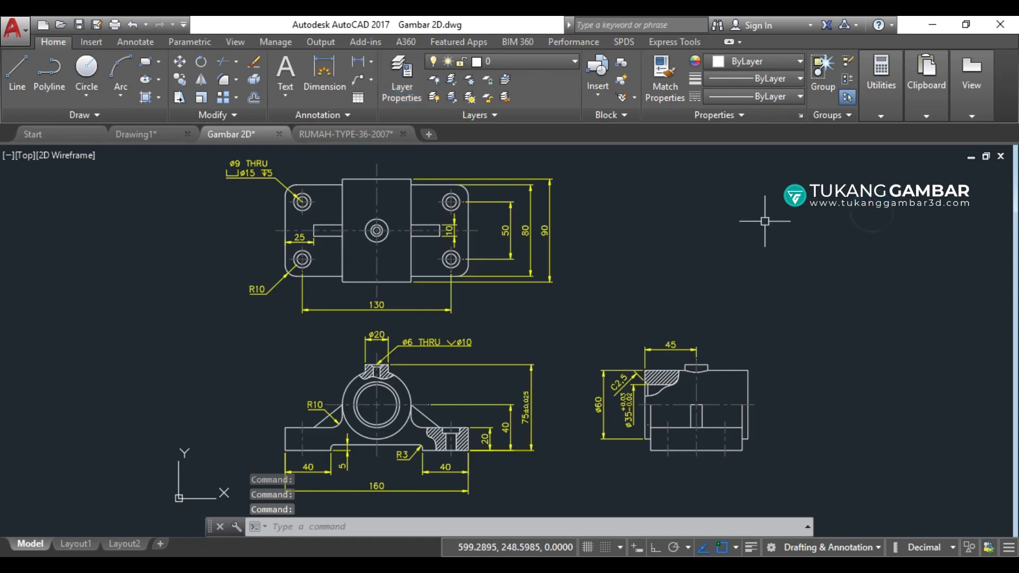
- Switch to Drawing1 and add two new layers with their default names and properties in the Layer Properties Manager
{"action": "left_click", "coordinate": [158, 134]}
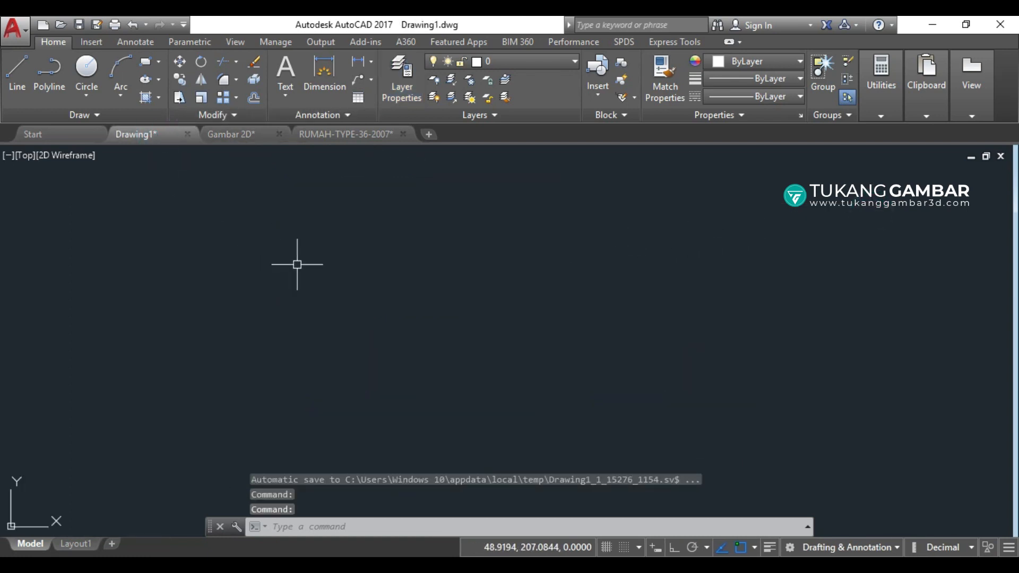
{"action": "left_click", "coordinate": [399, 75]}
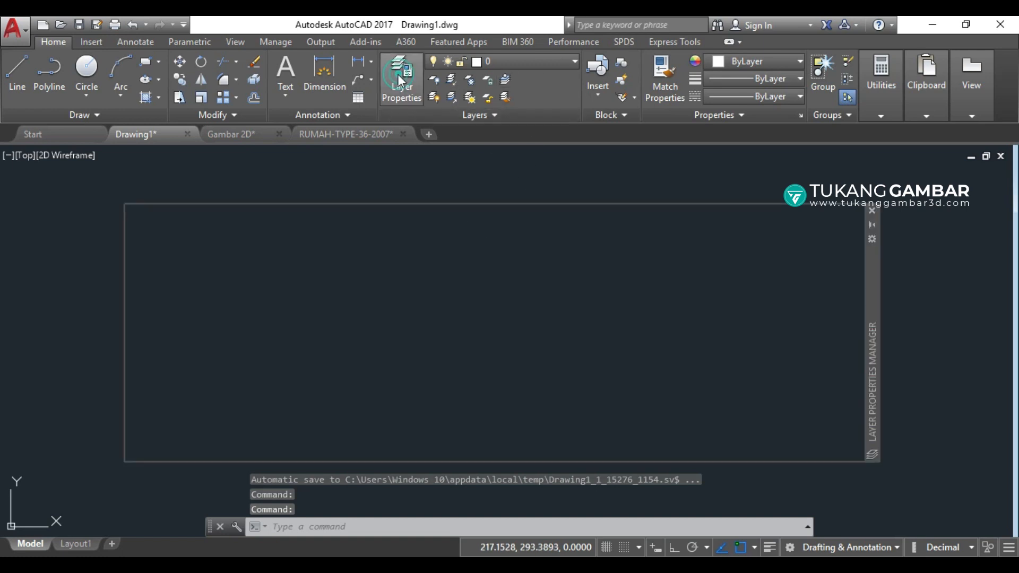
{"action": "left_click", "coordinate": [272, 236]}
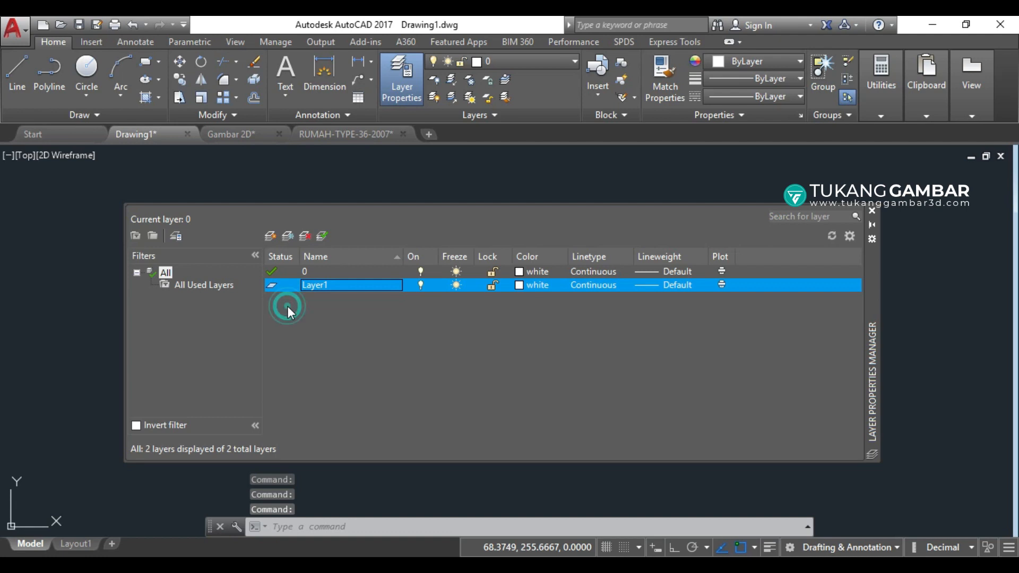
{"action": "left_click", "coordinate": [272, 233]}
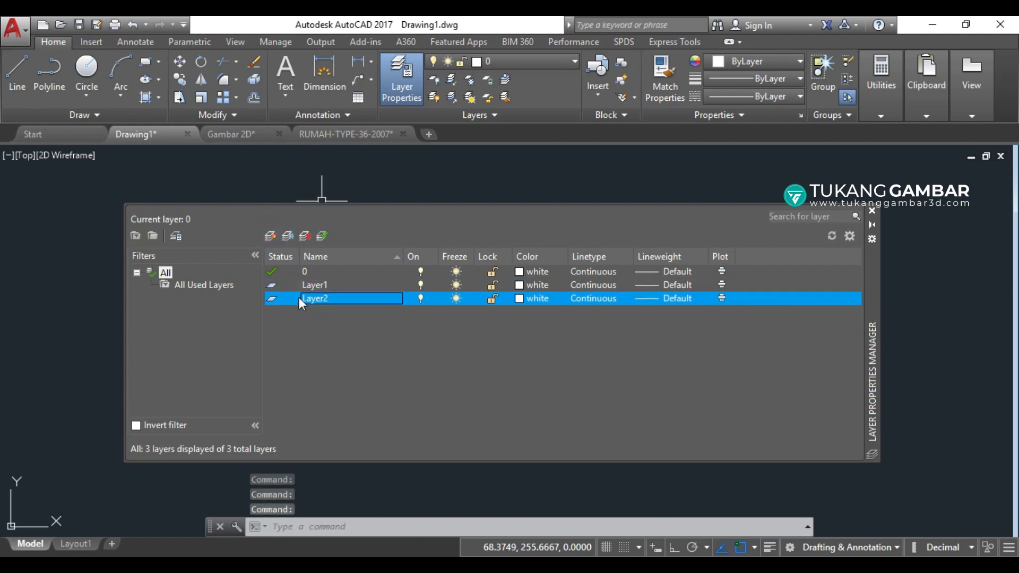
{"action": "left_click", "coordinate": [872, 211]}
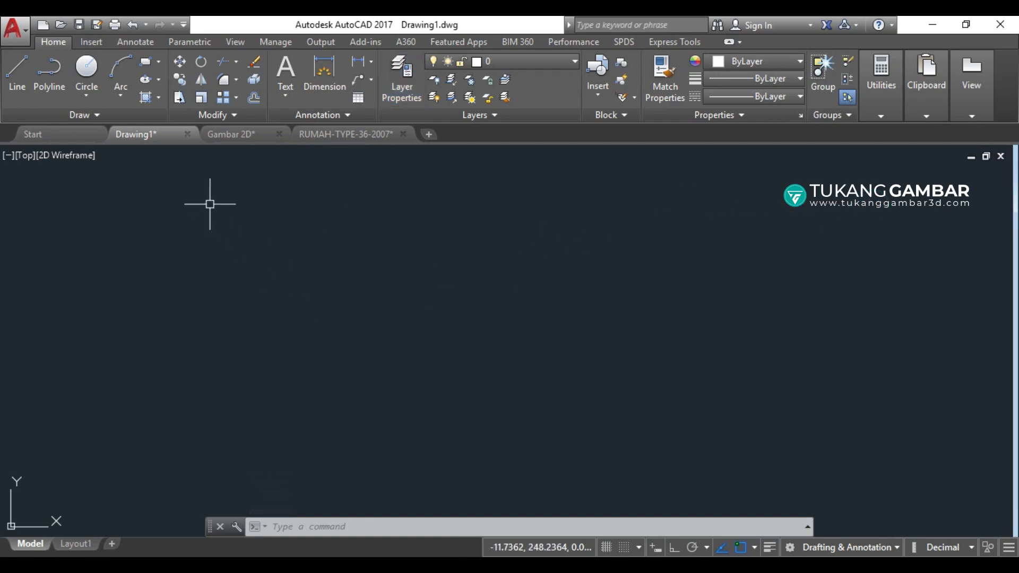
- Draw two separate rectangles of similar size side by side on layer 0
{"action": "left_click", "coordinate": [146, 61]}
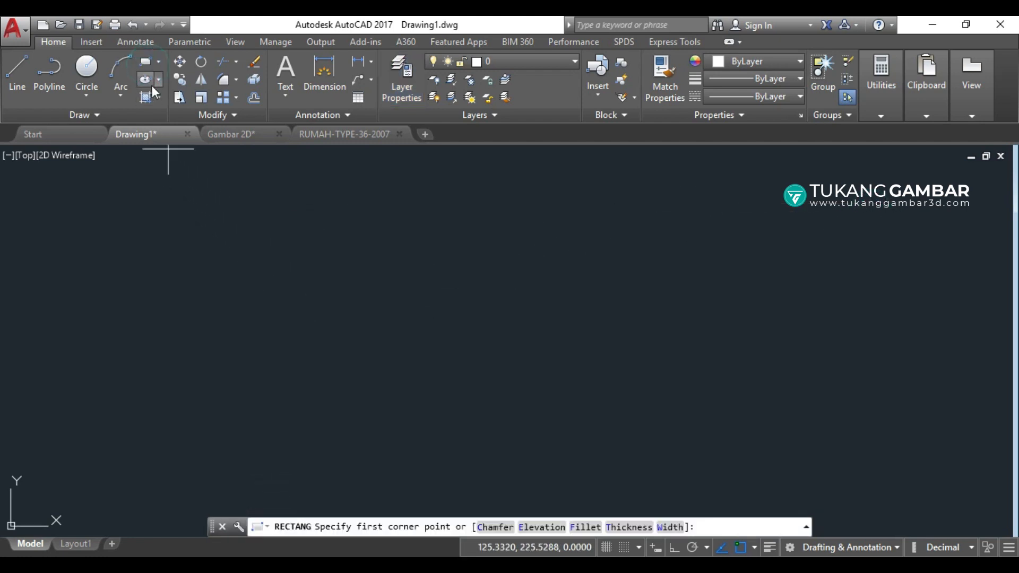
{"action": "left_click", "coordinate": [249, 379]}
{"action": "left_click", "coordinate": [465, 249]}
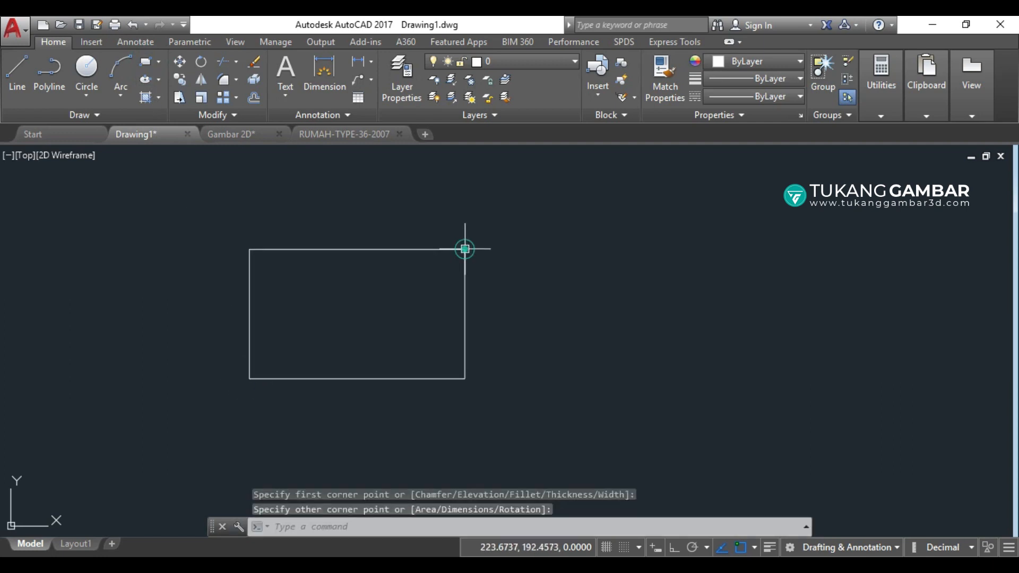
{"action": "key", "text": "Return"}
{"action": "left_click", "coordinate": [506, 251]}
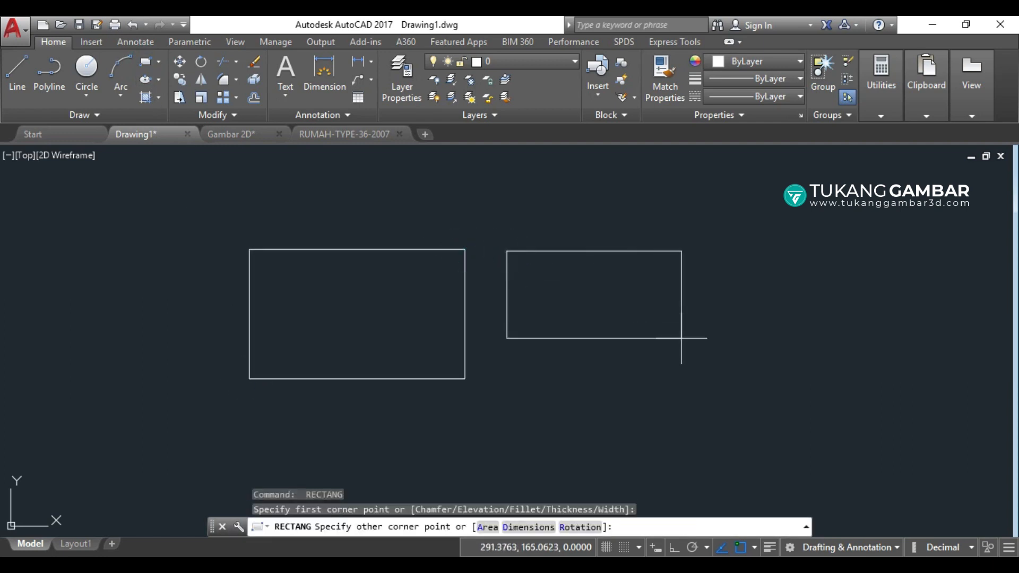
{"action": "left_click", "coordinate": [734, 379]}
- Assign the left rectangle to Layer1 and clear the selection
{"action": "left_click", "coordinate": [382, 189]}
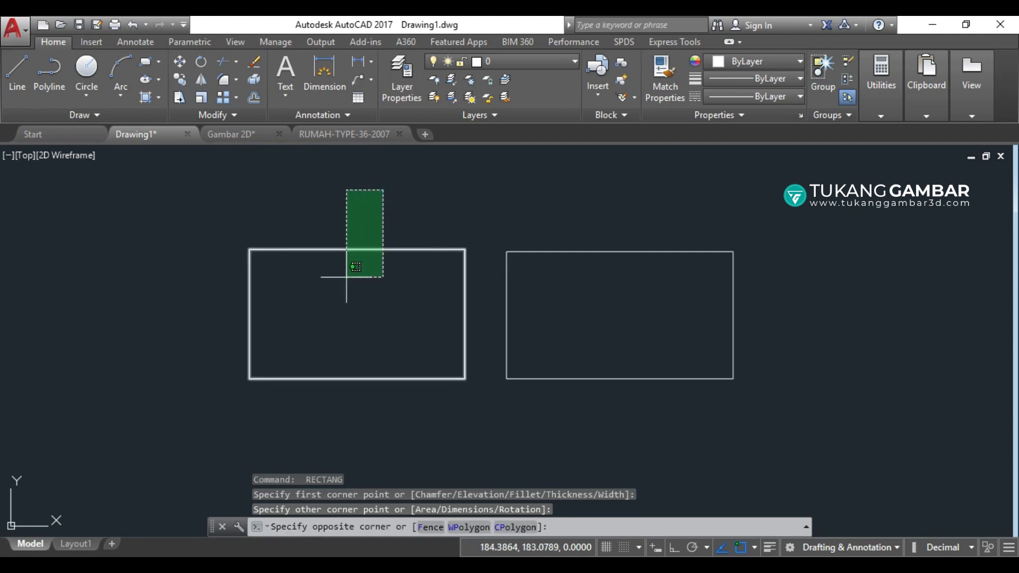
{"action": "left_click", "coordinate": [347, 272]}
{"action": "left_click", "coordinate": [520, 62]}
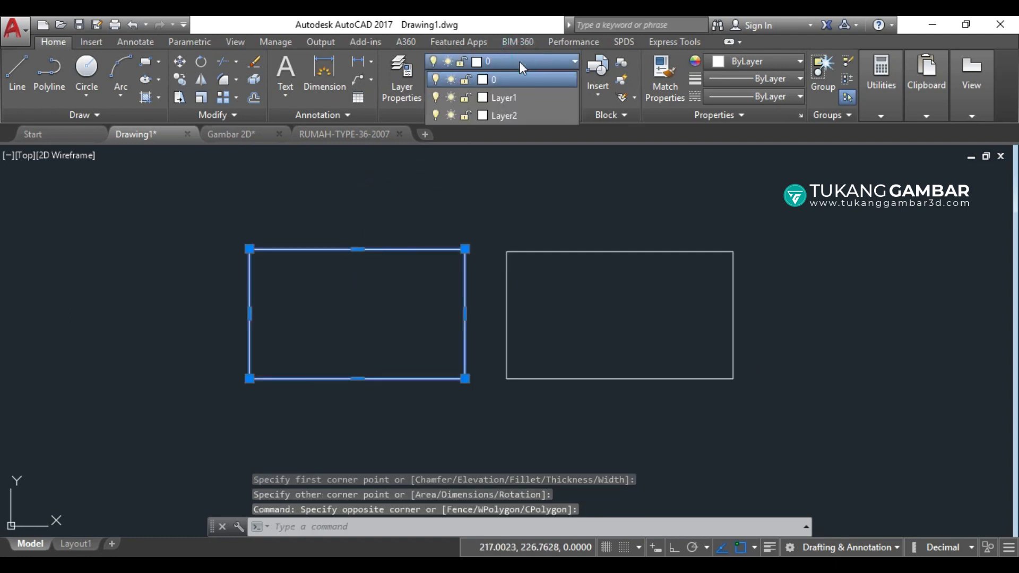
{"action": "left_click", "coordinate": [520, 99]}
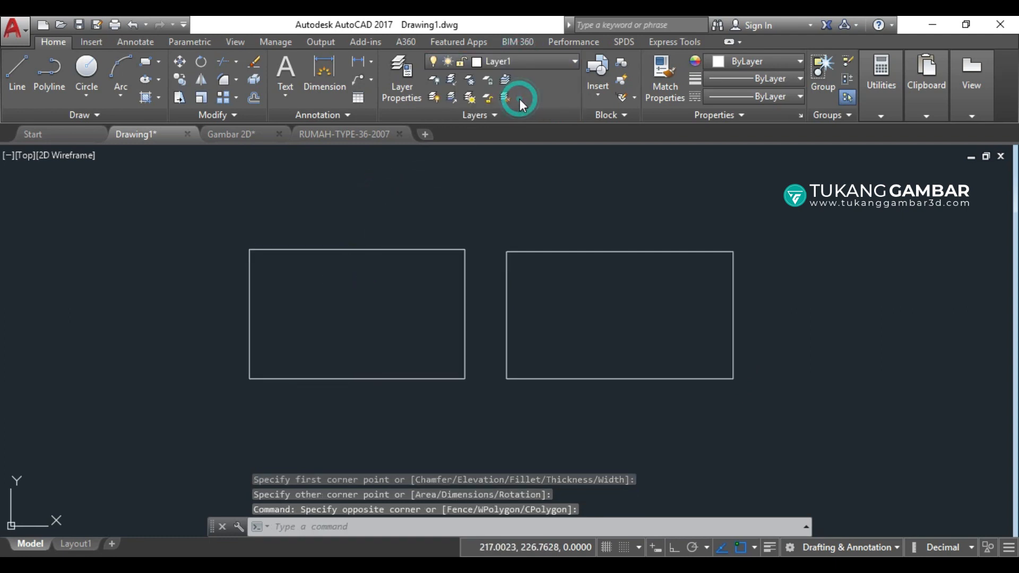
{"action": "key", "text": "Escape"}
- Assign the right rectangle to Layer2 and clear the selection
{"action": "left_click", "coordinate": [603, 200]}
{"action": "left_click", "coordinate": [570, 270]}
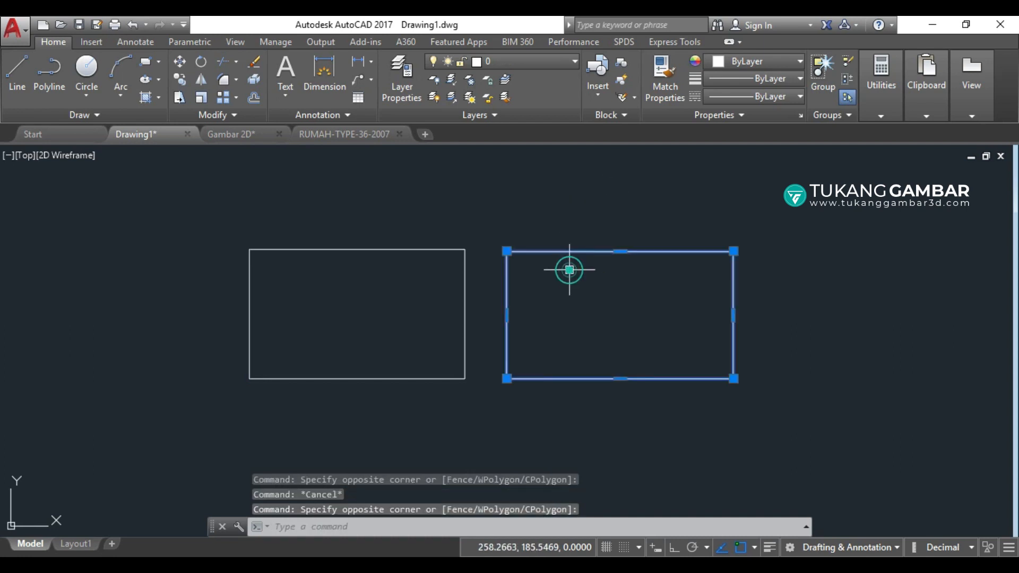
{"action": "left_click", "coordinate": [523, 60]}
{"action": "left_click", "coordinate": [517, 115]}
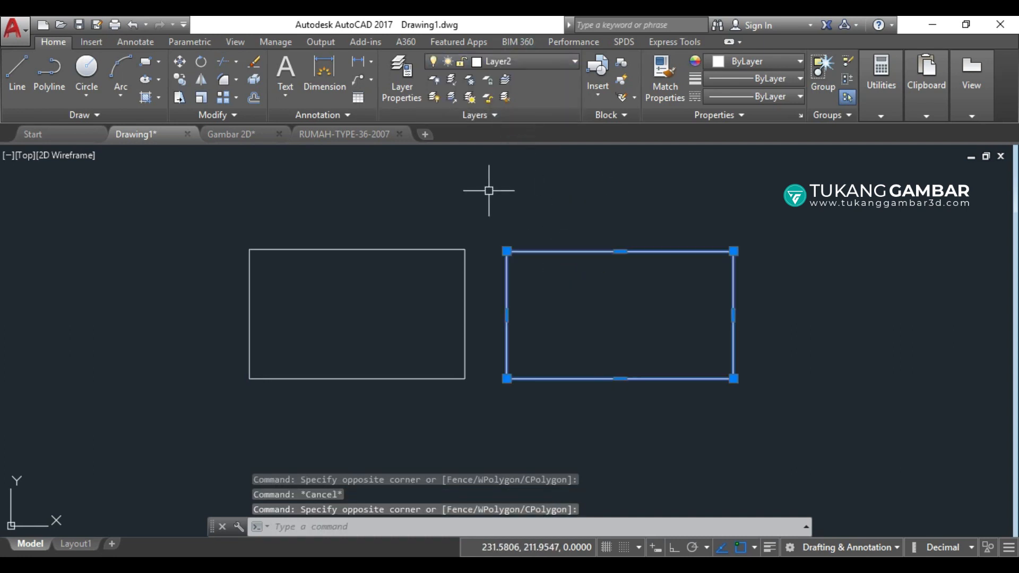
{"action": "key", "text": "Escape"}
- Check which layer each rectangle is assigned to and turn off Layer1
{"action": "left_click", "coordinate": [423, 249]}
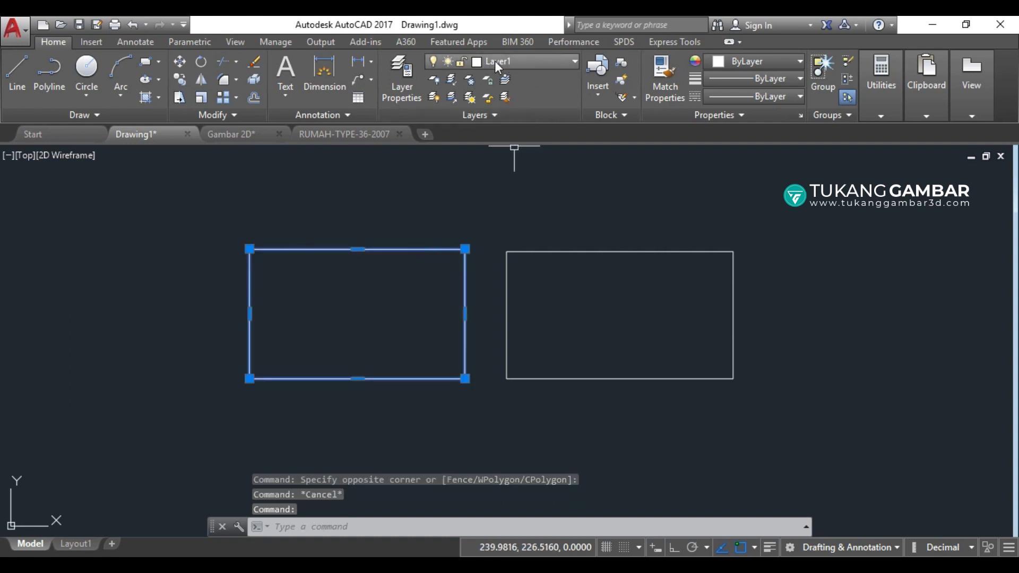
{"action": "key", "text": "Escape"}
{"action": "left_click", "coordinate": [573, 253]}
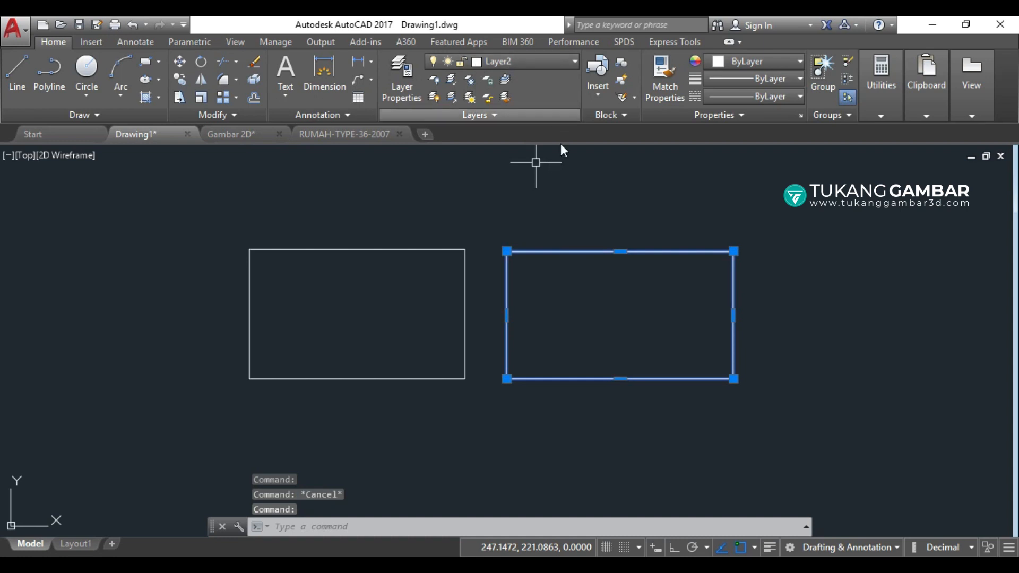
{"action": "key", "text": "Escape"}
{"action": "left_click", "coordinate": [552, 62]}
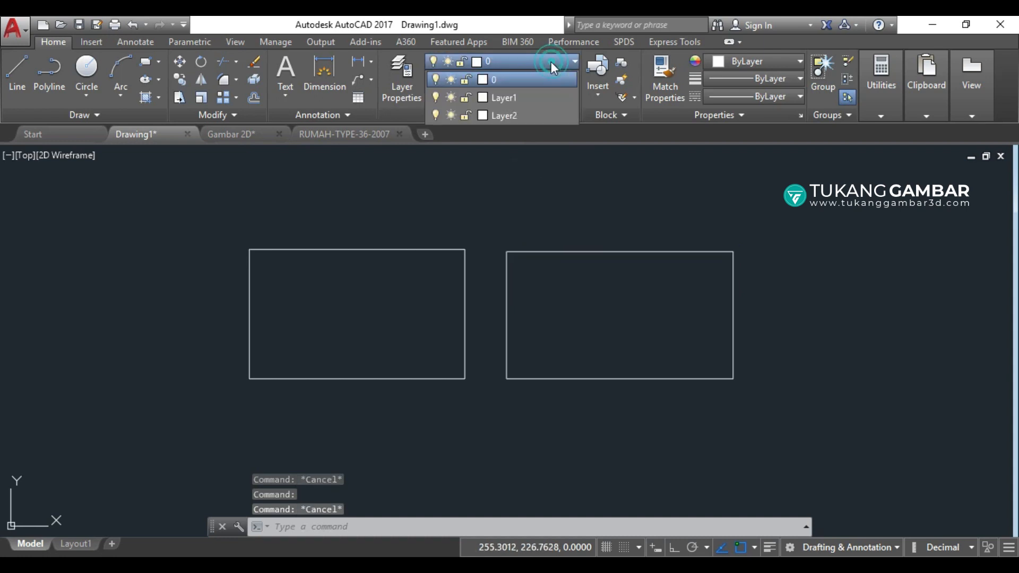
{"action": "left_click", "coordinate": [438, 98]}
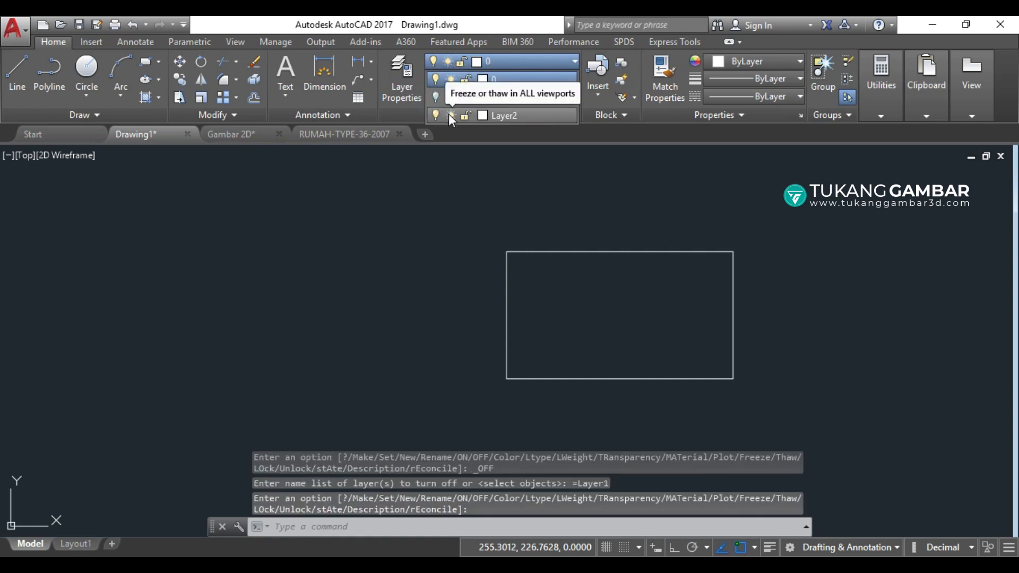
- Freeze Layer2 and move every object that can still be selected horizontally to the right
{"action": "left_click", "coordinate": [449, 114]}
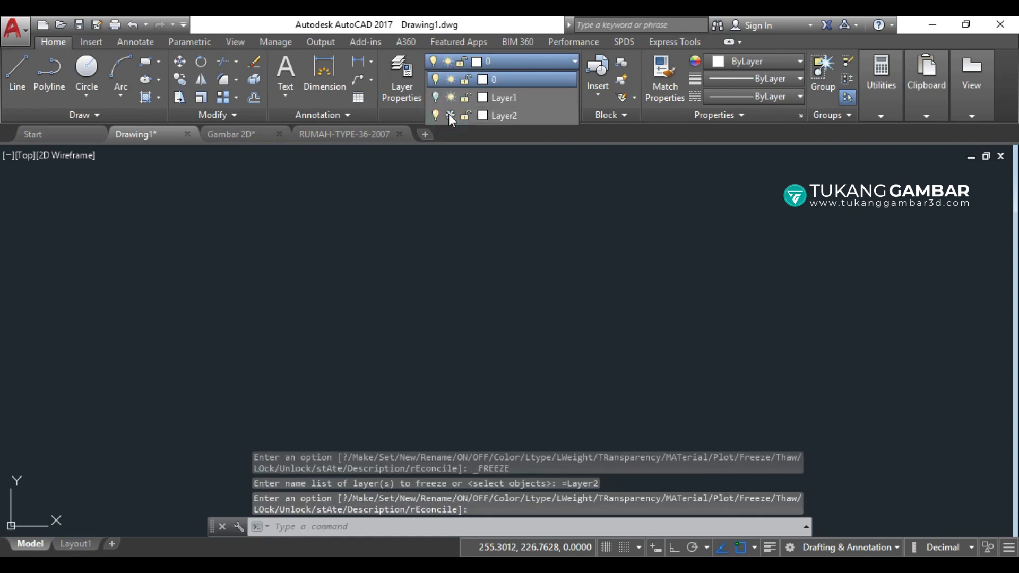
{"action": "left_click", "coordinate": [480, 163]}
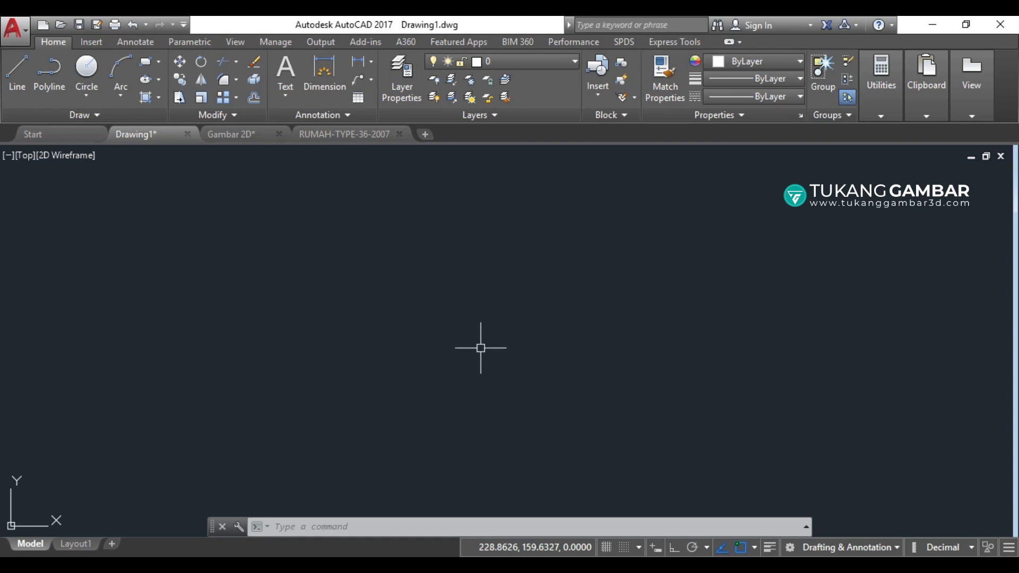
{"action": "key", "text": "ctrl+a"}
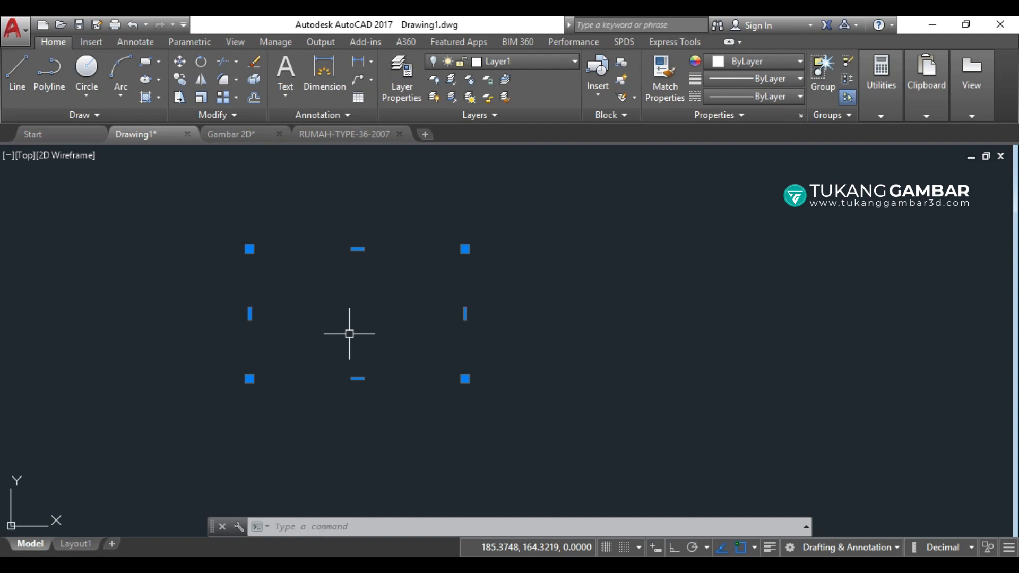
{"action": "left_click", "coordinate": [182, 66]}
{"action": "left_click", "coordinate": [202, 267]}
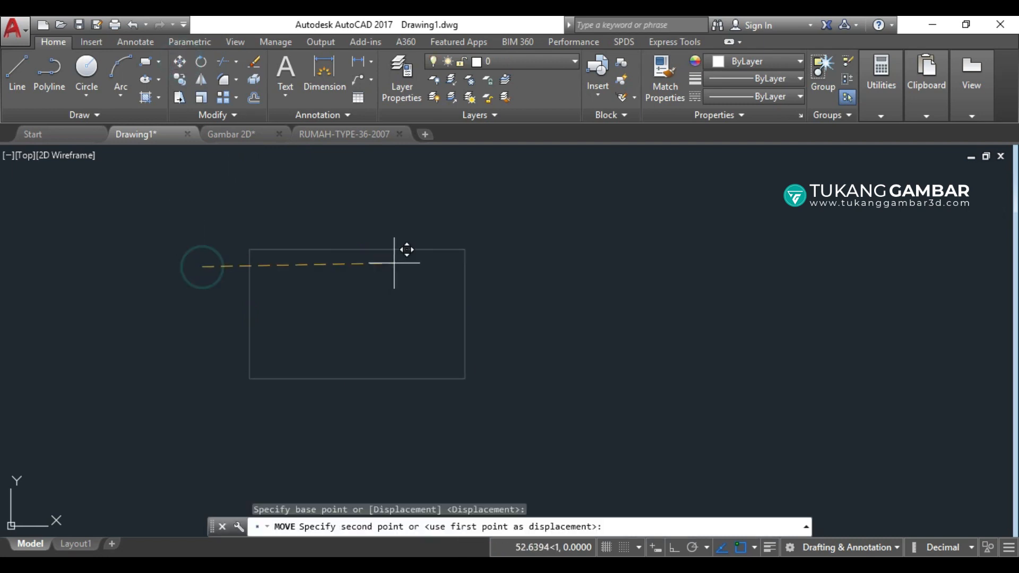
{"action": "left_click", "coordinate": [658, 256]}
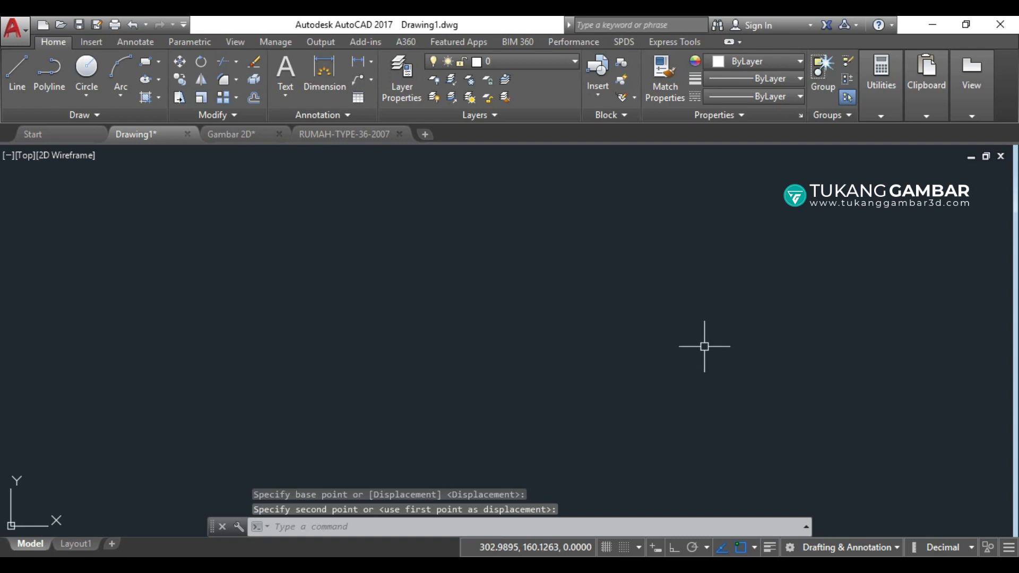
- Select all objects on the layers that are not frozen and erase them
{"action": "key", "text": "ctrl+a"}
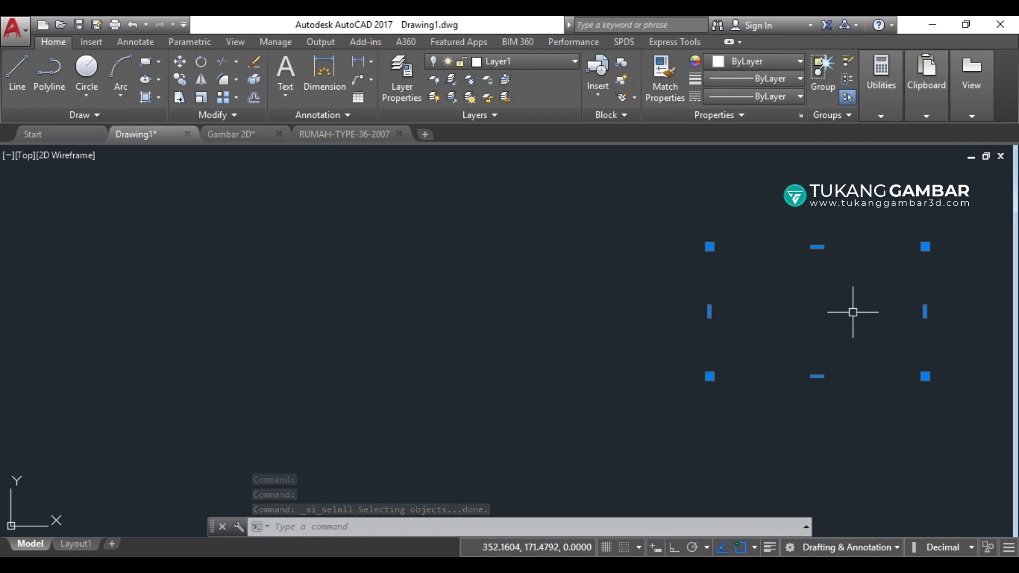
{"action": "key", "text": "Escape"}
{"action": "key", "text": "Delete"}
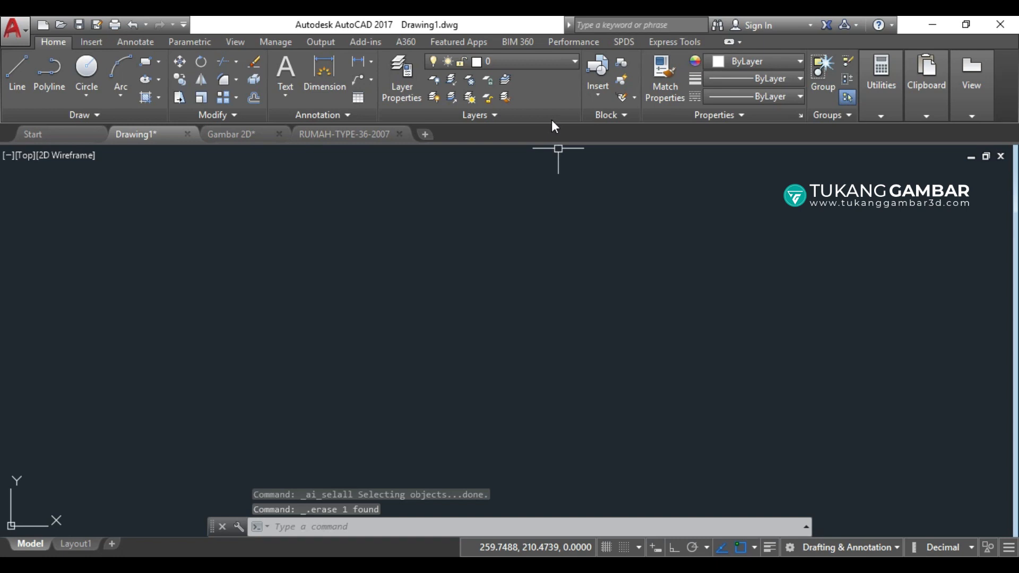
- Turn Layer1 back on and thaw Layer2
{"action": "left_click", "coordinate": [540, 60]}
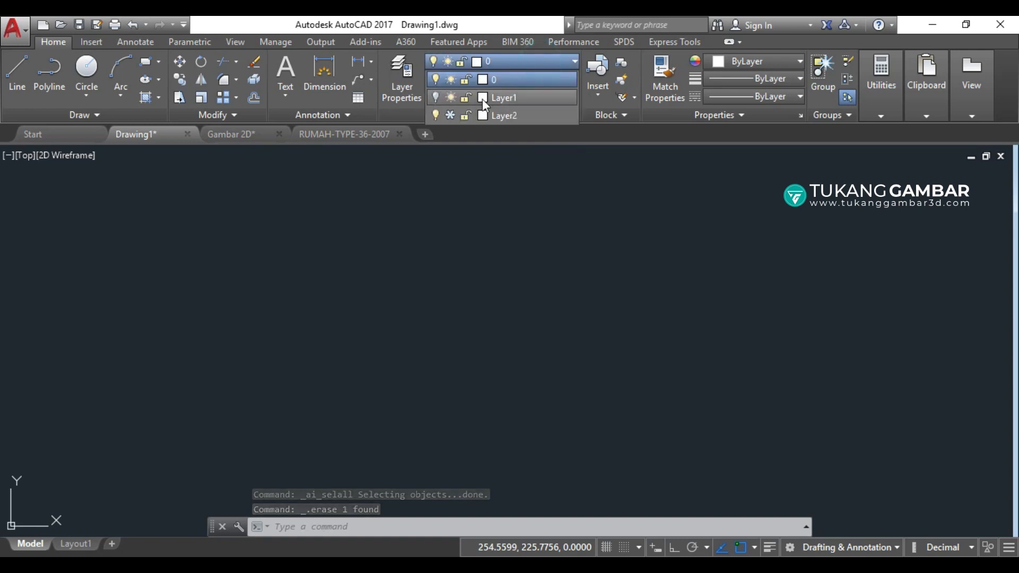
{"action": "left_click", "coordinate": [438, 96]}
{"action": "left_click", "coordinate": [451, 115]}
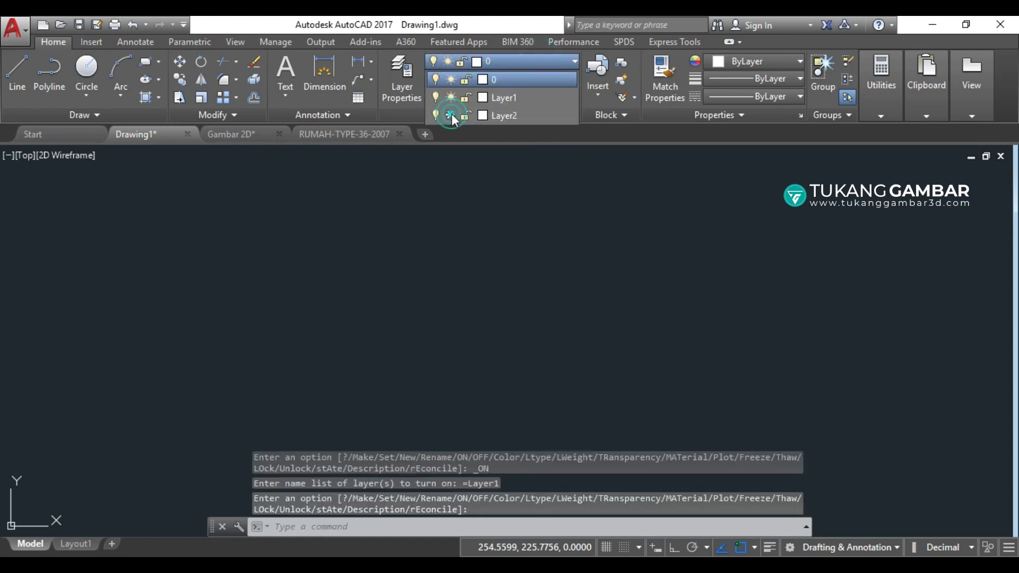
{"action": "left_click", "coordinate": [503, 182]}
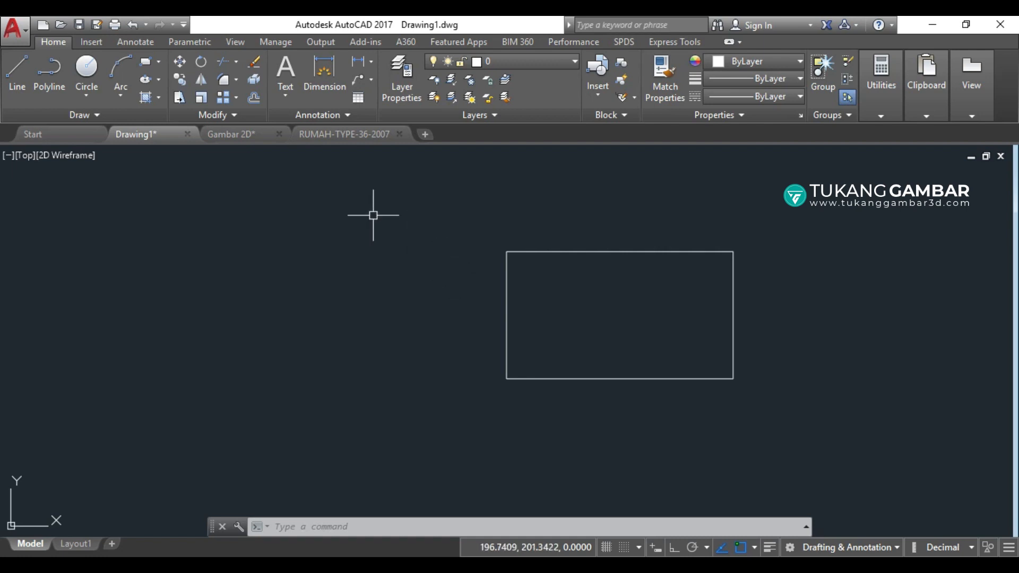
- Switch to the Gambar 2D drawing and lock its Drawing Line layer
{"action": "left_click", "coordinate": [249, 136]}
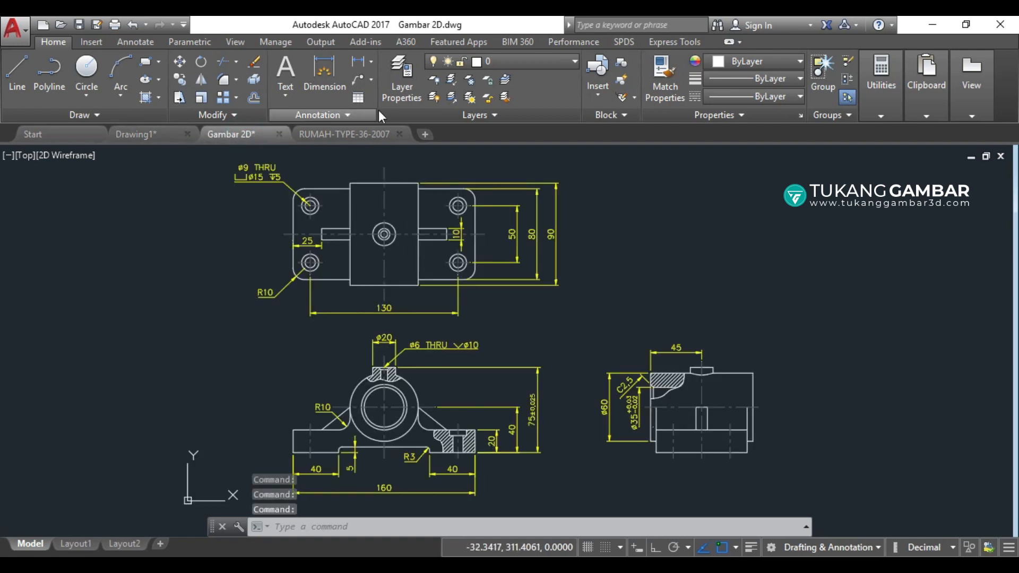
{"action": "left_click", "coordinate": [399, 88]}
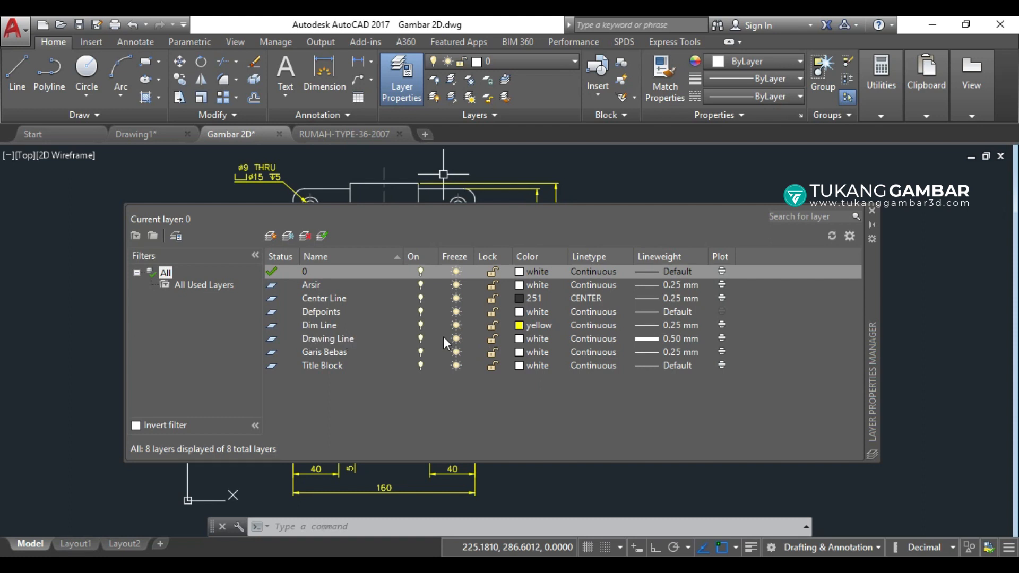
{"action": "left_click", "coordinate": [492, 339]}
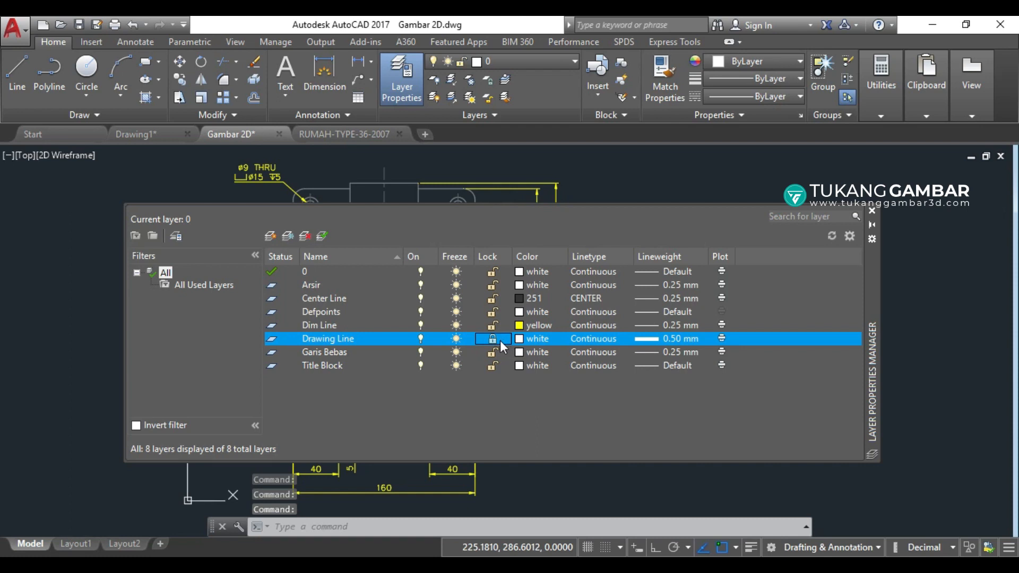
{"action": "left_click", "coordinate": [872, 213]}
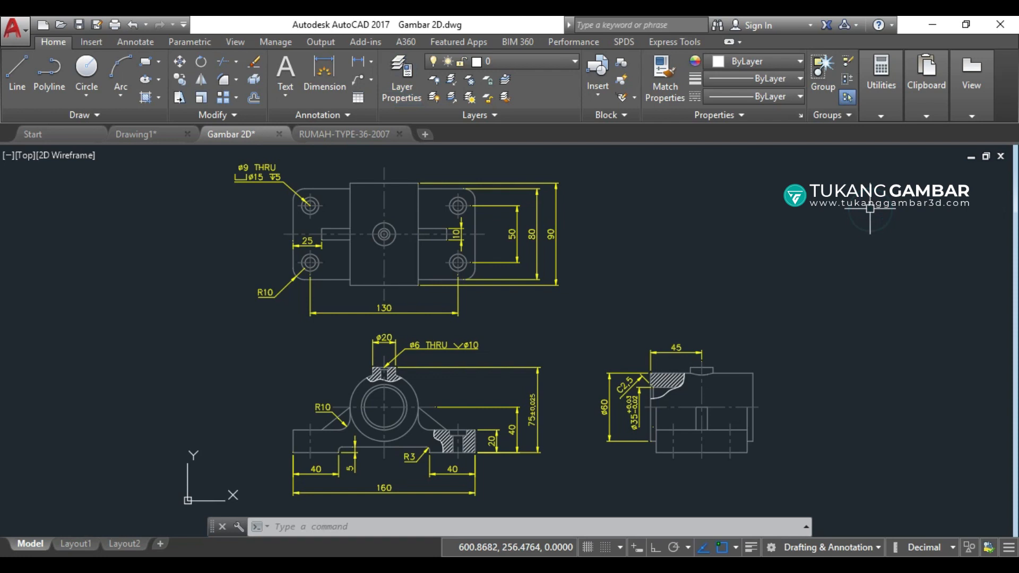
- Try to erase all three views with their dimensions, and undo both the erase and the Drawing Line layer lock
{"action": "left_click", "coordinate": [817, 151]}
{"action": "left_click", "coordinate": [128, 530]}
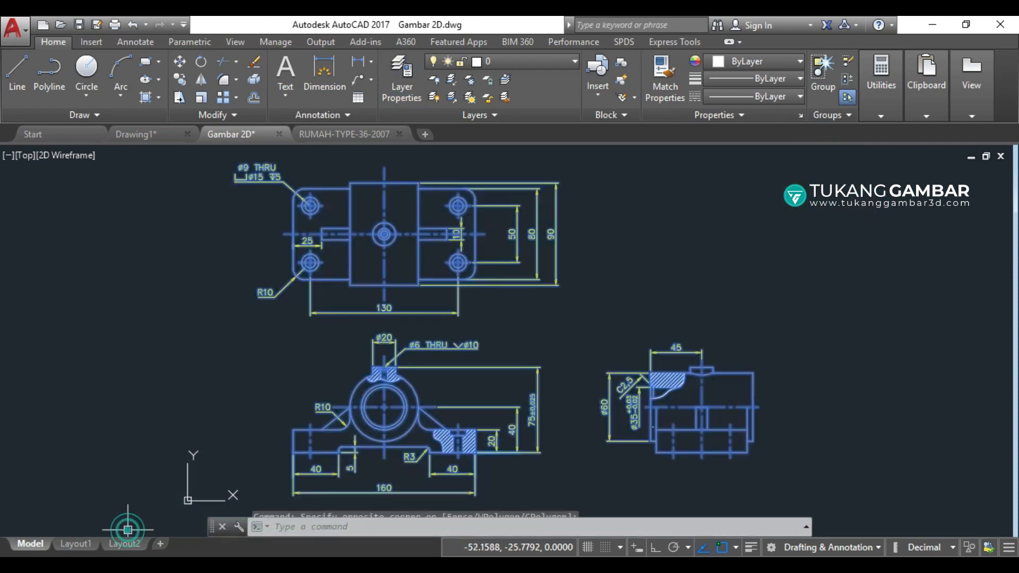
{"action": "key", "text": "Delete"}
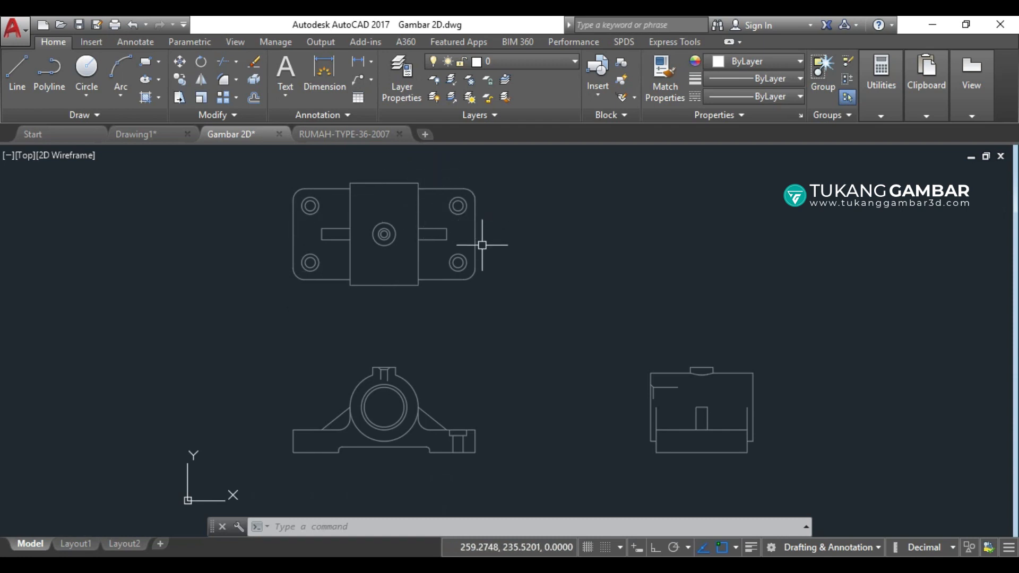
{"action": "key", "text": "ctrl+z"}
{"action": "key", "text": "ctrl+z"}
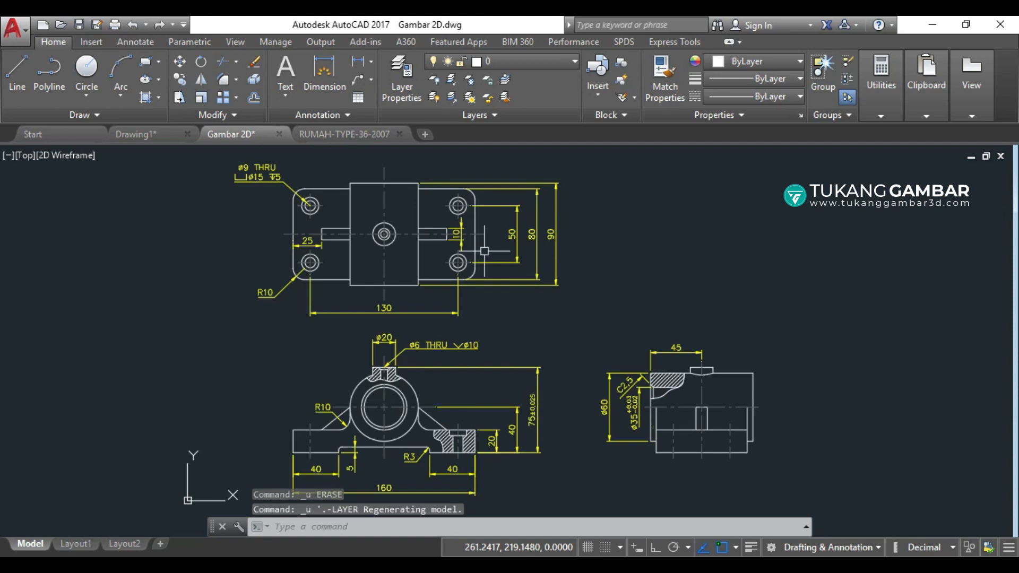
- Change the Dim Line layer's color to cyan (index color 4) in the layer properties
{"action": "left_click", "coordinate": [400, 87]}
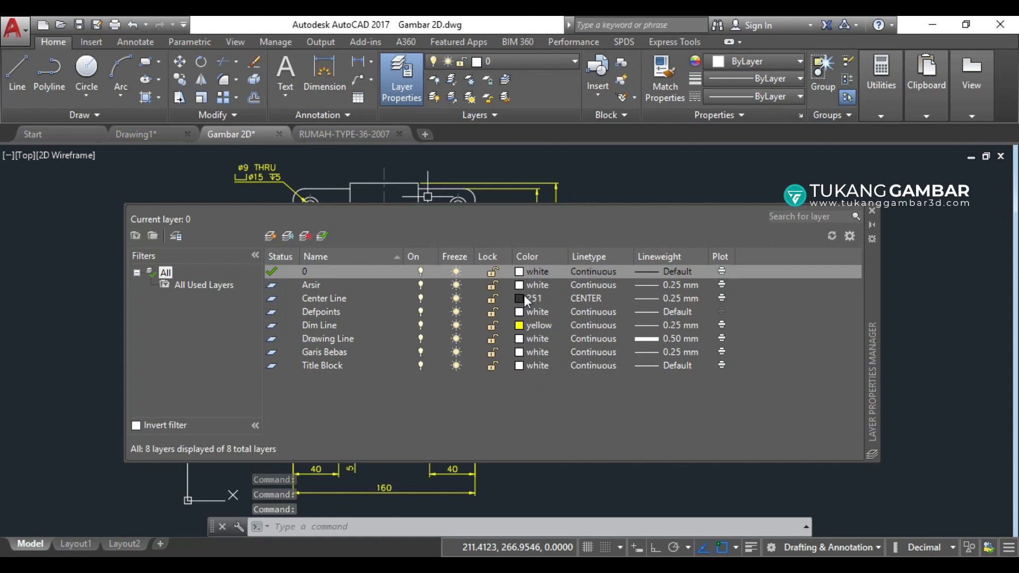
{"action": "left_click", "coordinate": [519, 326]}
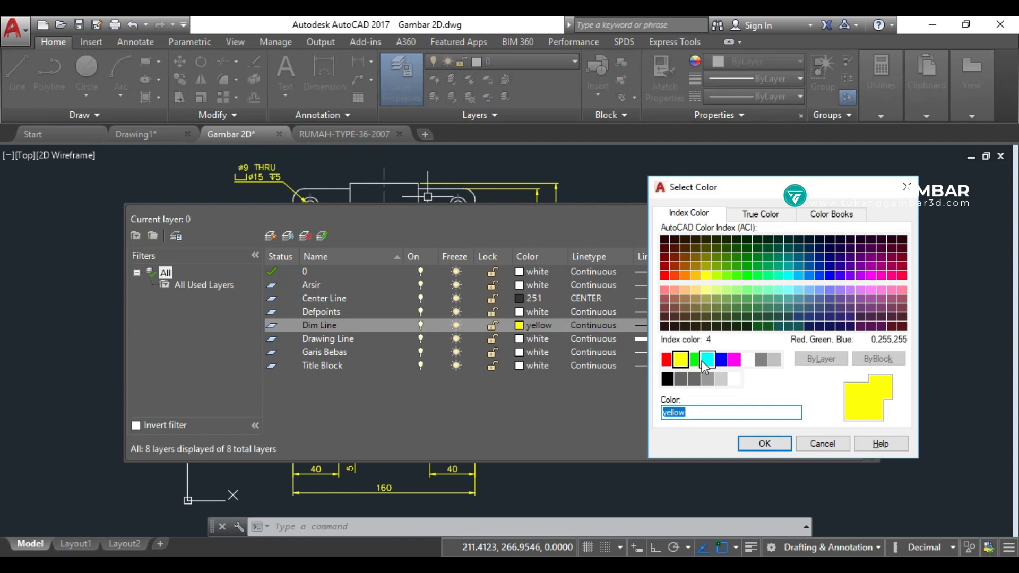
{"action": "left_click", "coordinate": [706, 361]}
{"action": "left_click", "coordinate": [764, 444]}
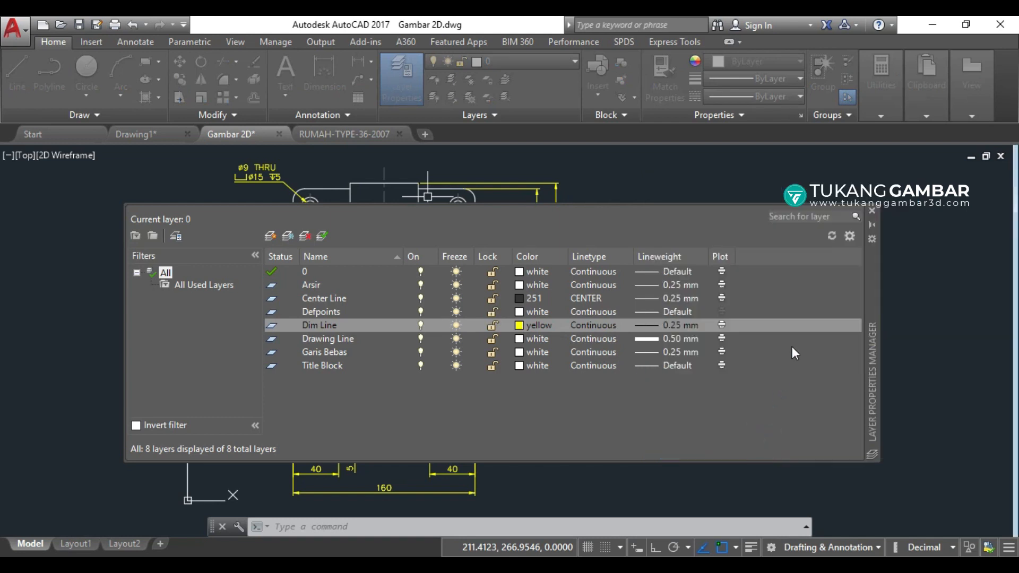
{"action": "left_click", "coordinate": [872, 210]}
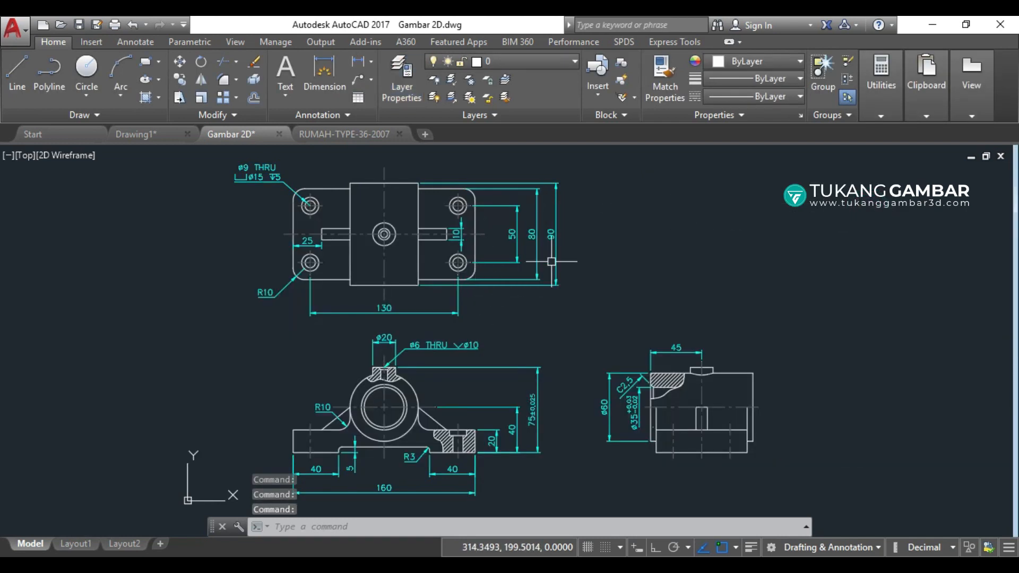
- Assign the CENTER linetype to the Dim Line layer
{"action": "left_click", "coordinate": [409, 96]}
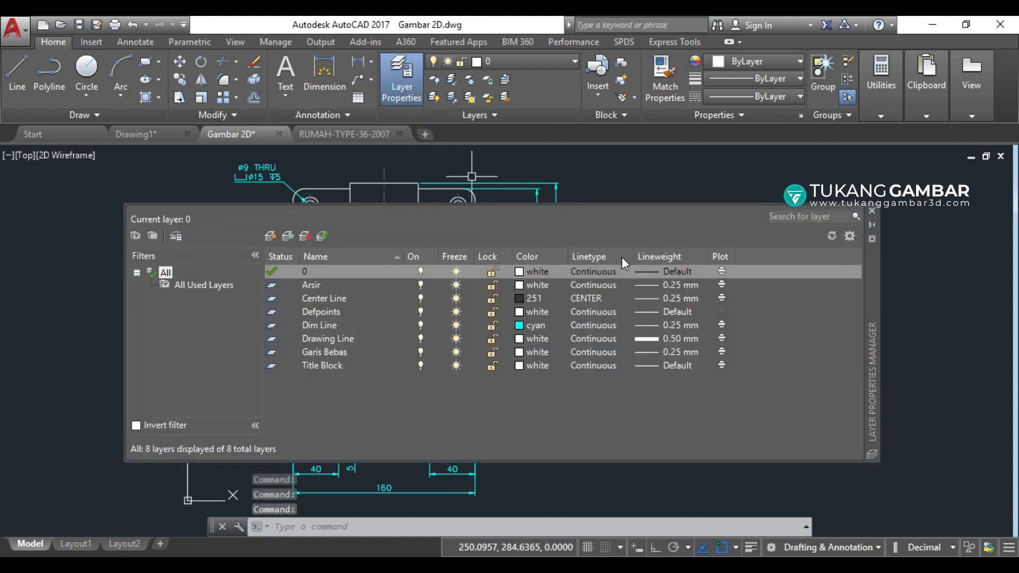
{"action": "left_click", "coordinate": [587, 326]}
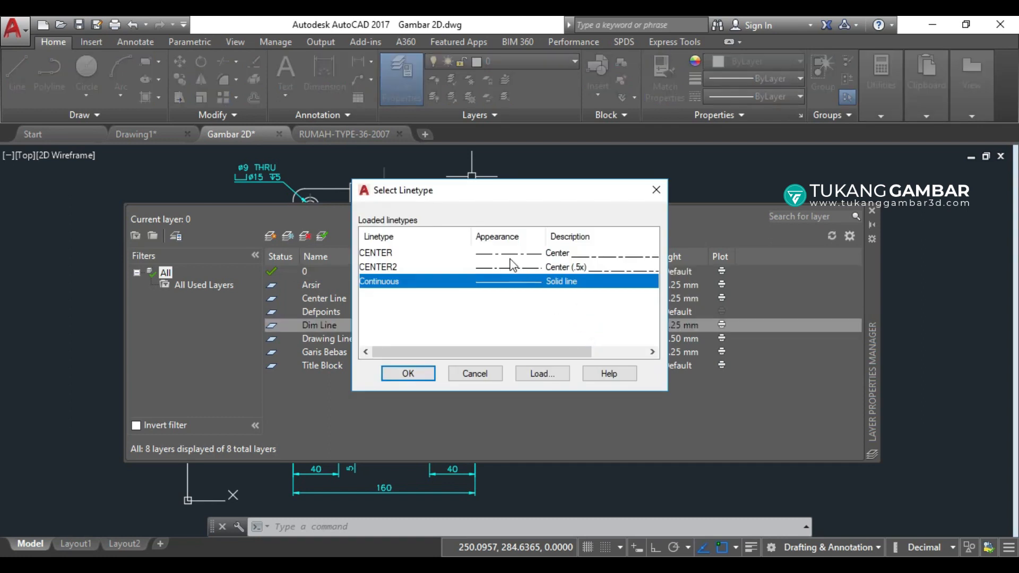
{"action": "left_click", "coordinate": [499, 254]}
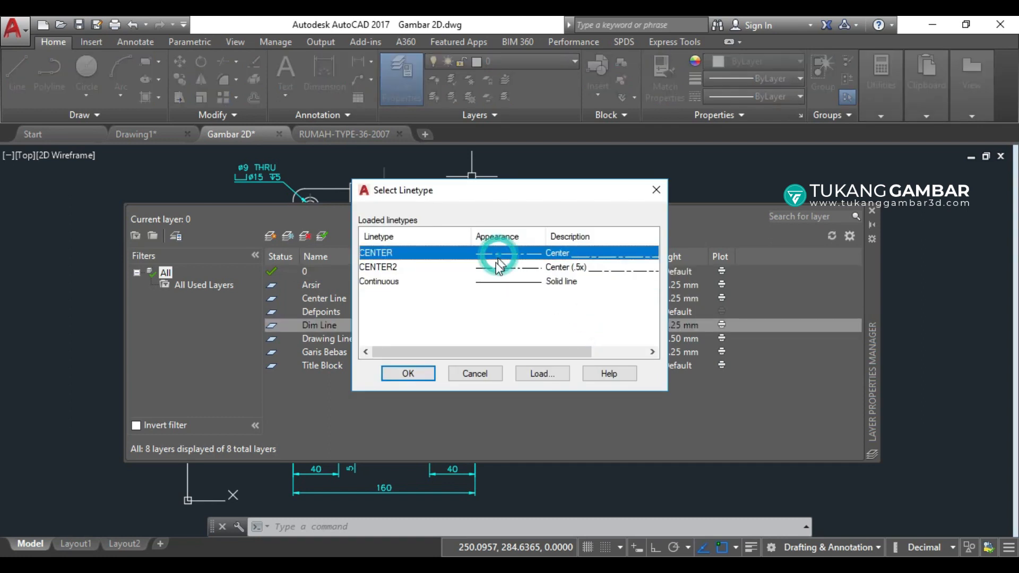
{"action": "left_click", "coordinate": [428, 374]}
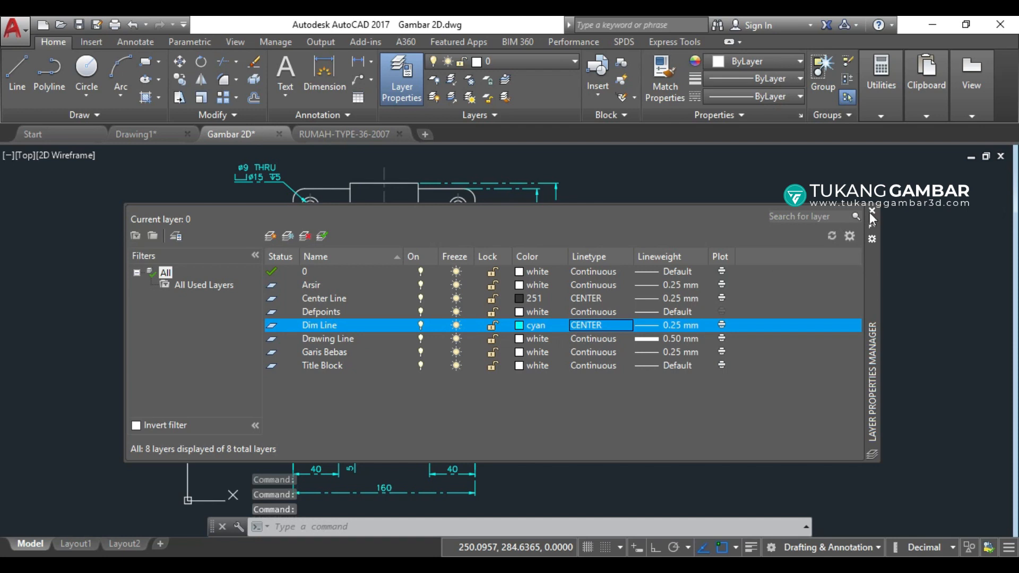
{"action": "left_click", "coordinate": [871, 211]}
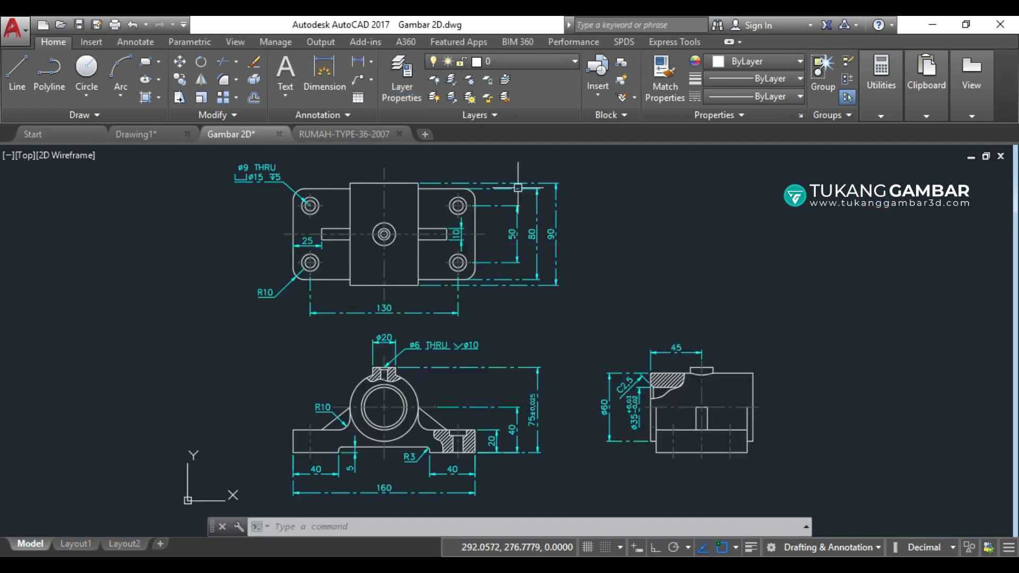
- Restore the Dim Line layer's linetype to Continuous
{"action": "left_click", "coordinate": [401, 81]}
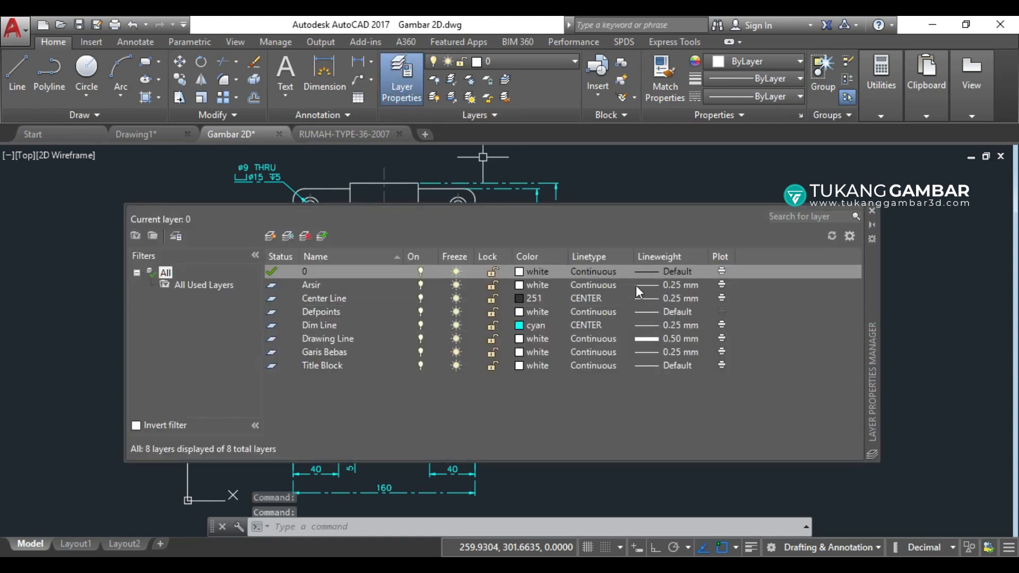
{"action": "left_click", "coordinate": [599, 325]}
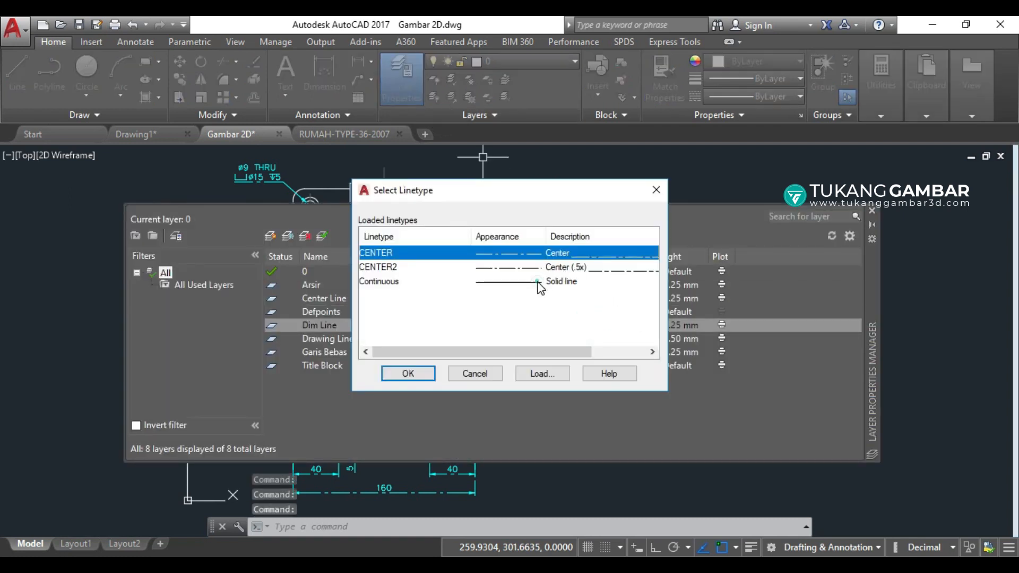
{"action": "left_click", "coordinate": [538, 282]}
{"action": "left_click", "coordinate": [422, 372]}
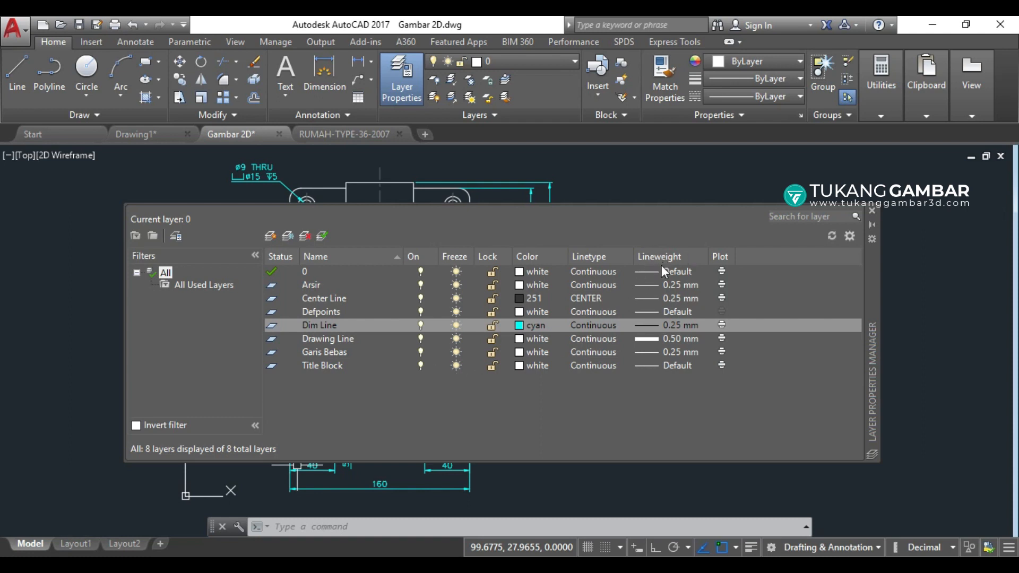
- Set the Center Line layer's lineweight to 0.50 mm and inspect the center lines in the top view
{"action": "left_click", "coordinate": [654, 298]}
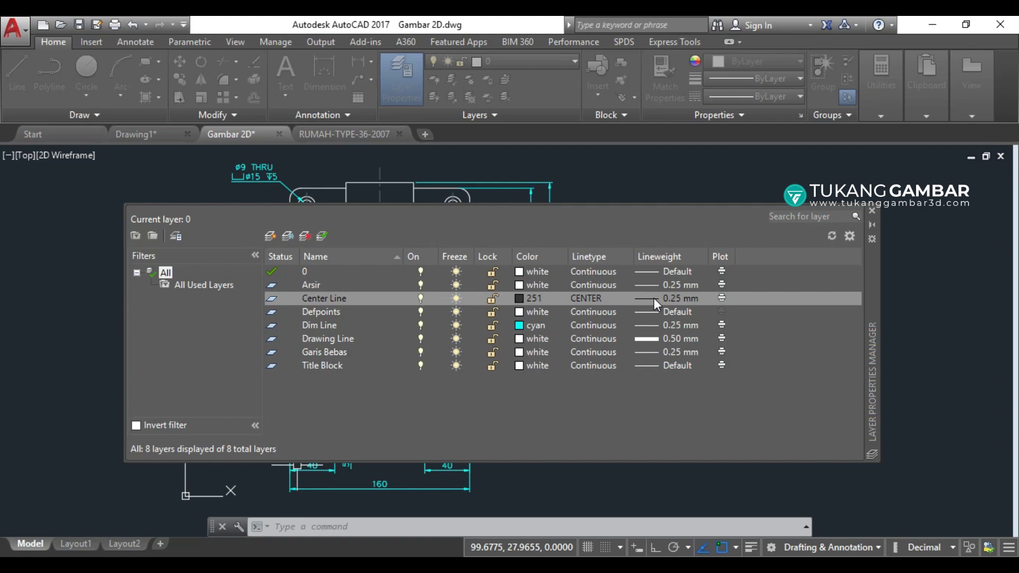
{"action": "scroll", "coordinate": [519, 314], "scroll_direction": "down", "scroll_amount": 1}
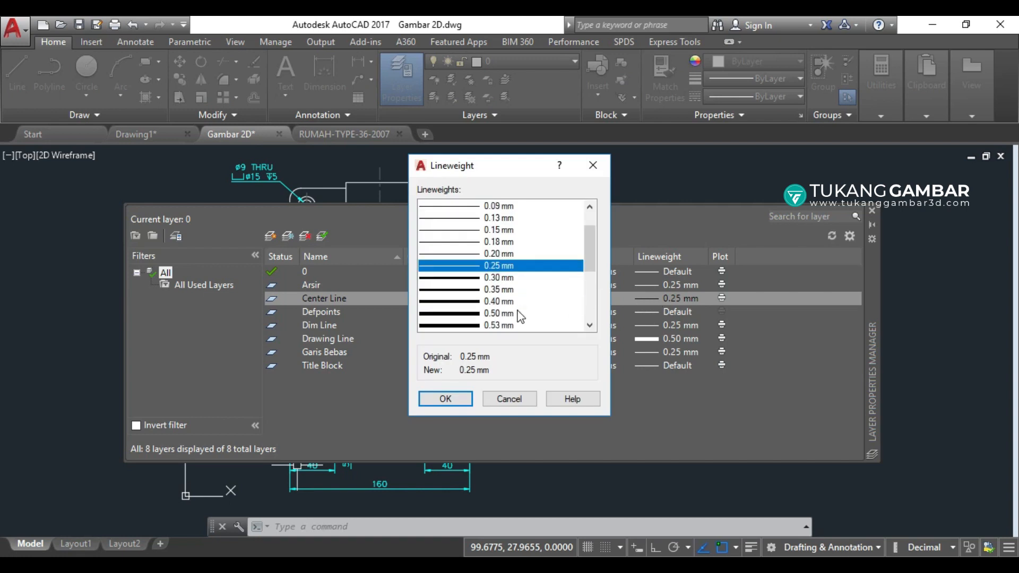
{"action": "left_click", "coordinate": [482, 314]}
{"action": "left_click", "coordinate": [446, 399]}
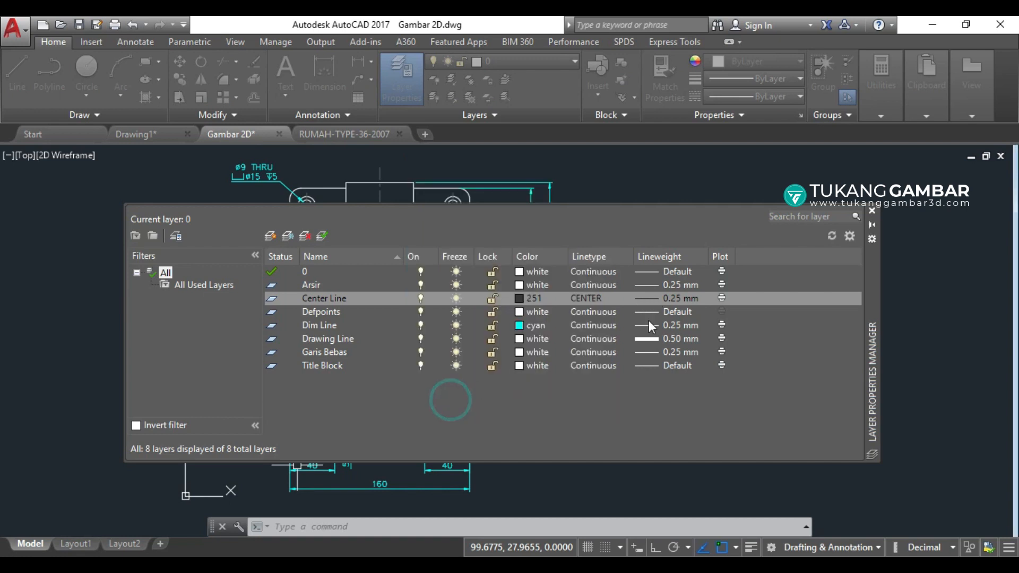
{"action": "left_click", "coordinate": [872, 211]}
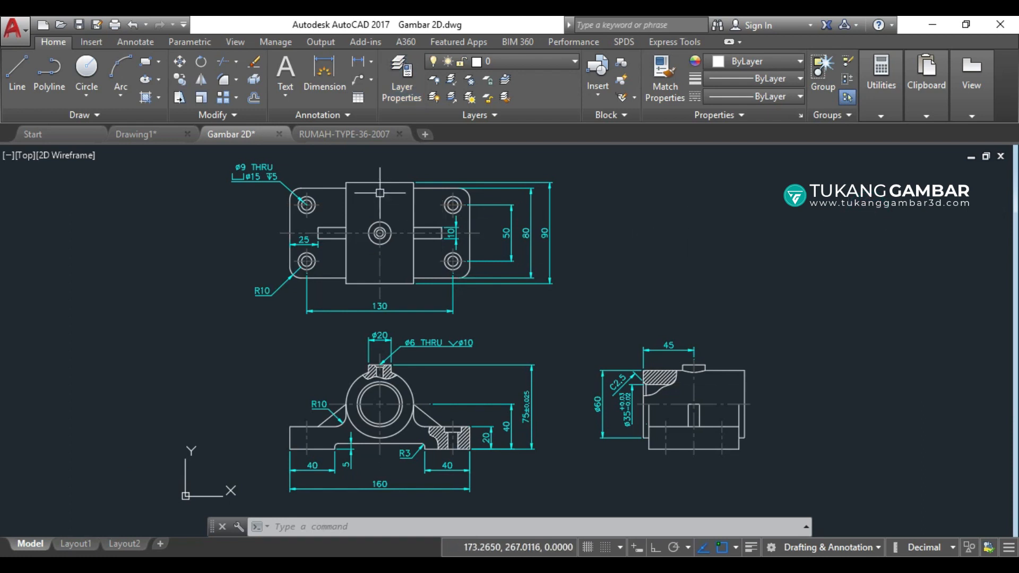
{"action": "scroll", "coordinate": [380, 187], "scroll_direction": "up", "scroll_amount": 2}
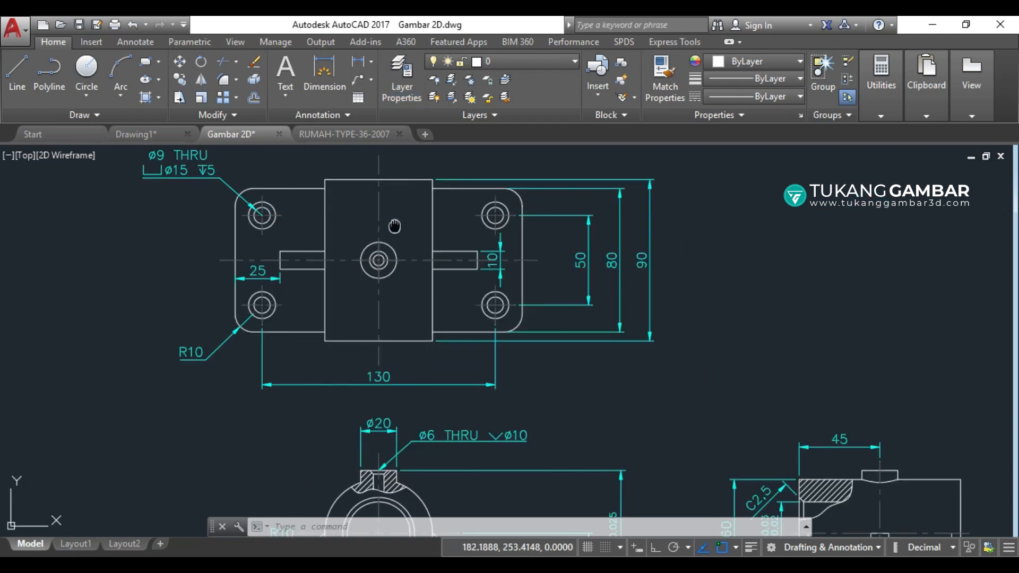
{"action": "middle_click_drag", "start_coordinate": [395, 225], "coordinate": [397, 254]}
{"action": "scroll", "coordinate": [398, 256], "scroll_direction": "up", "scroll_amount": 1}
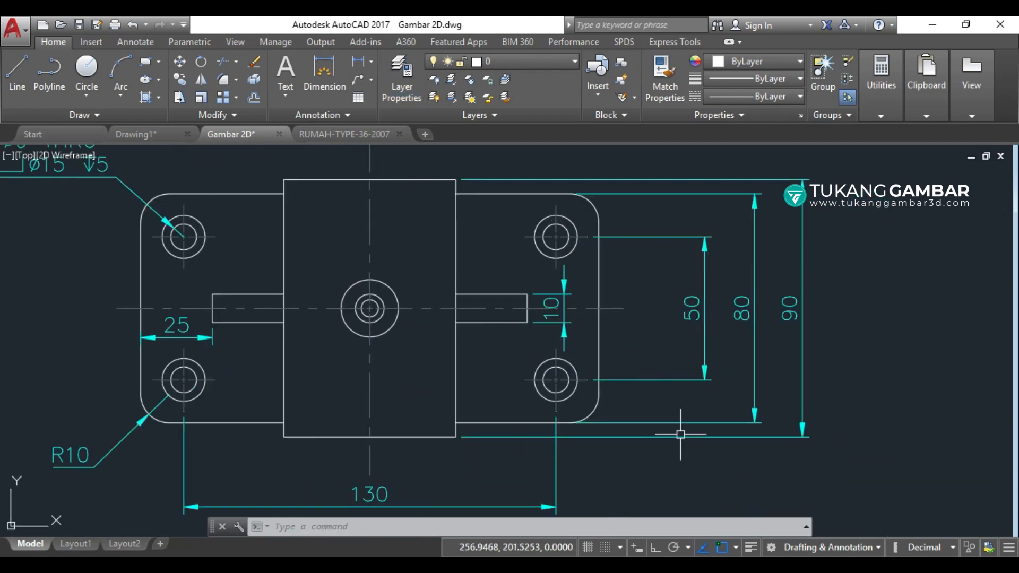
- Show lineweights in the drawing, inspect the line thicknesses across all three views, and hide the lineweights again
{"action": "left_click", "coordinate": [751, 548]}
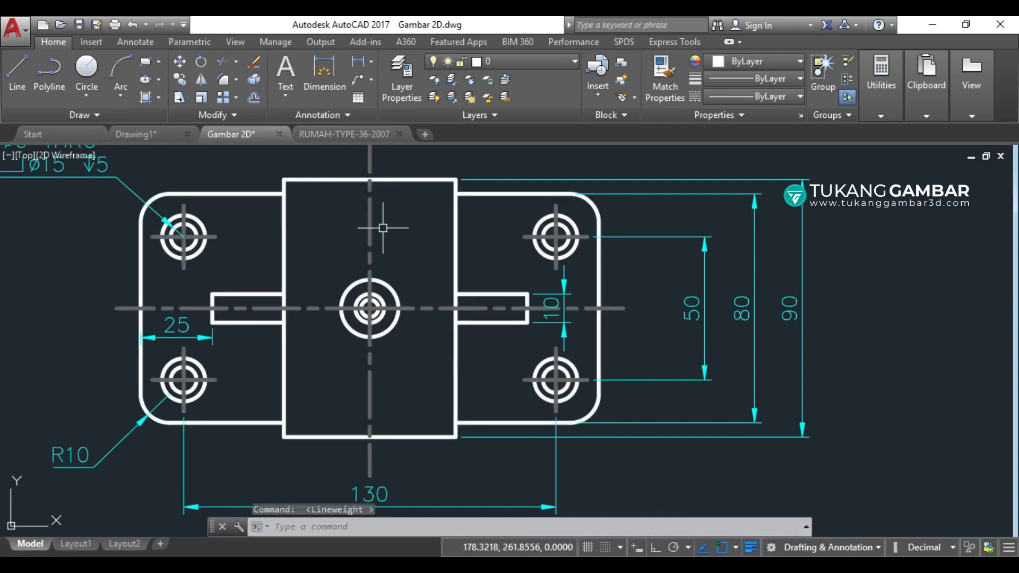
{"action": "scroll", "coordinate": [424, 245], "scroll_direction": "down", "scroll_amount": 2}
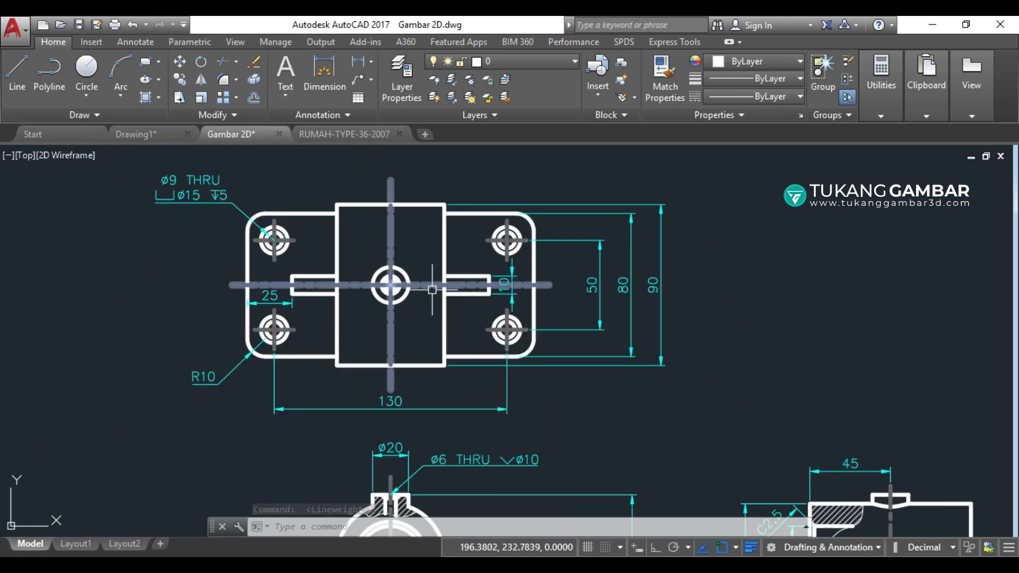
{"action": "scroll", "coordinate": [430, 299], "scroll_direction": "down", "scroll_amount": 2}
{"action": "middle_click_drag", "start_coordinate": [430, 308], "coordinate": [425, 277]}
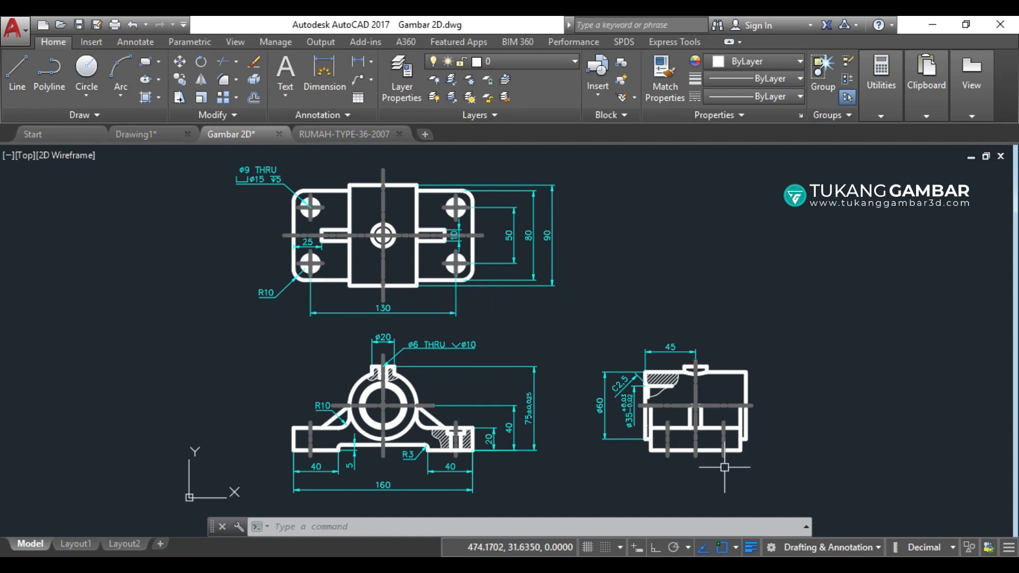
{"action": "left_click", "coordinate": [750, 547]}
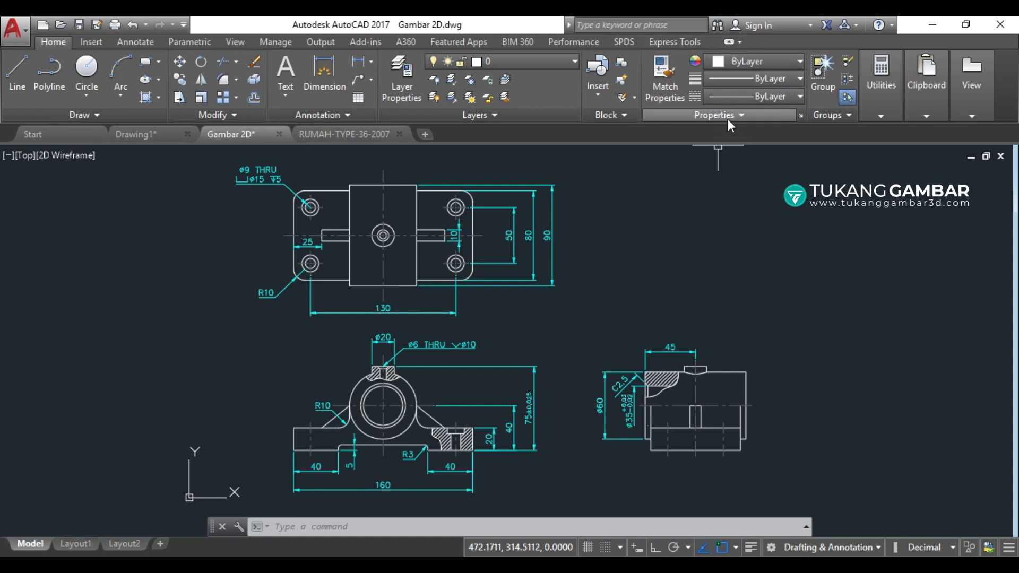
{"action": "left_click", "coordinate": [787, 66]}
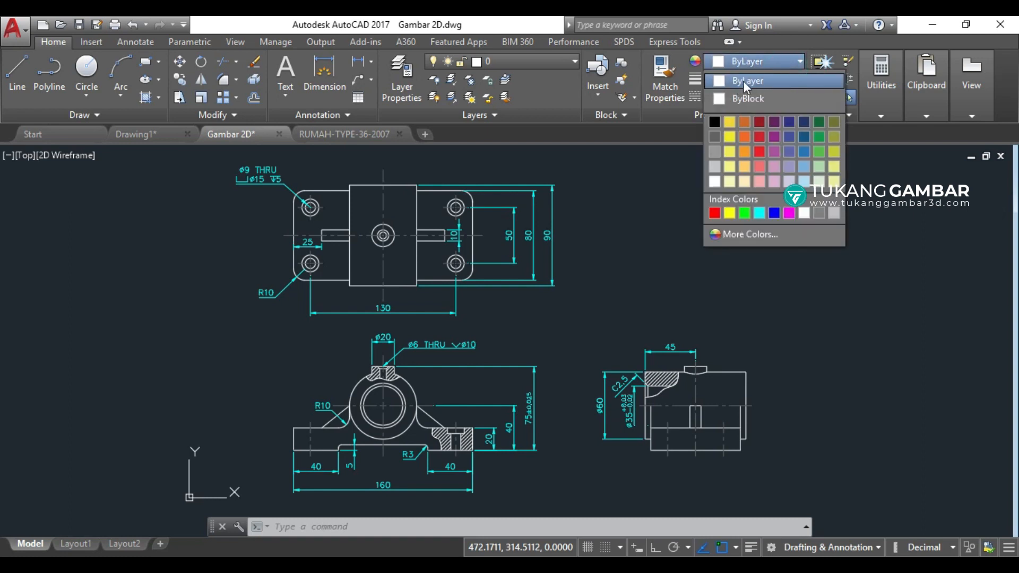
{"action": "left_click", "coordinate": [796, 80]}
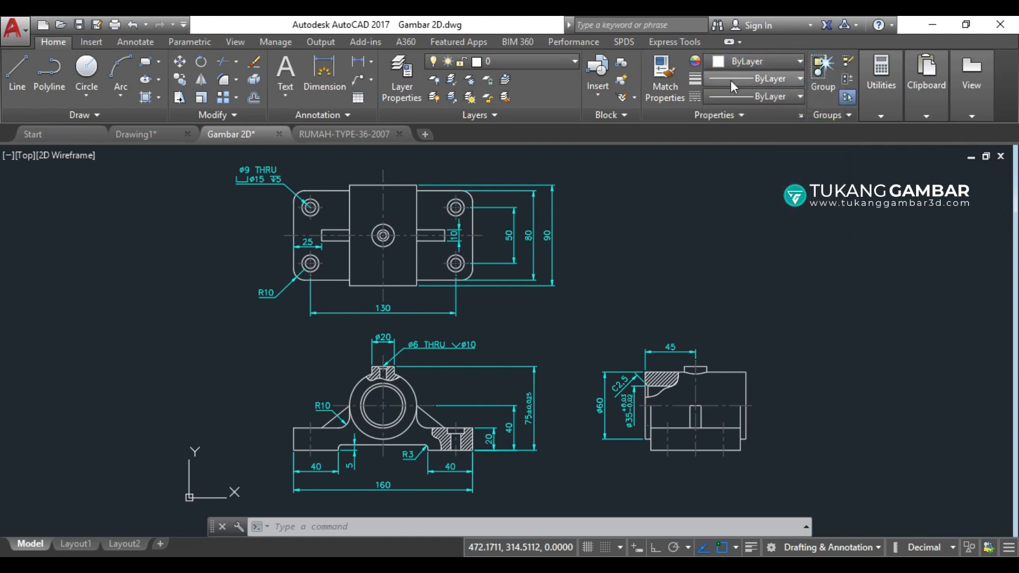
{"action": "left_click", "coordinate": [789, 78]}
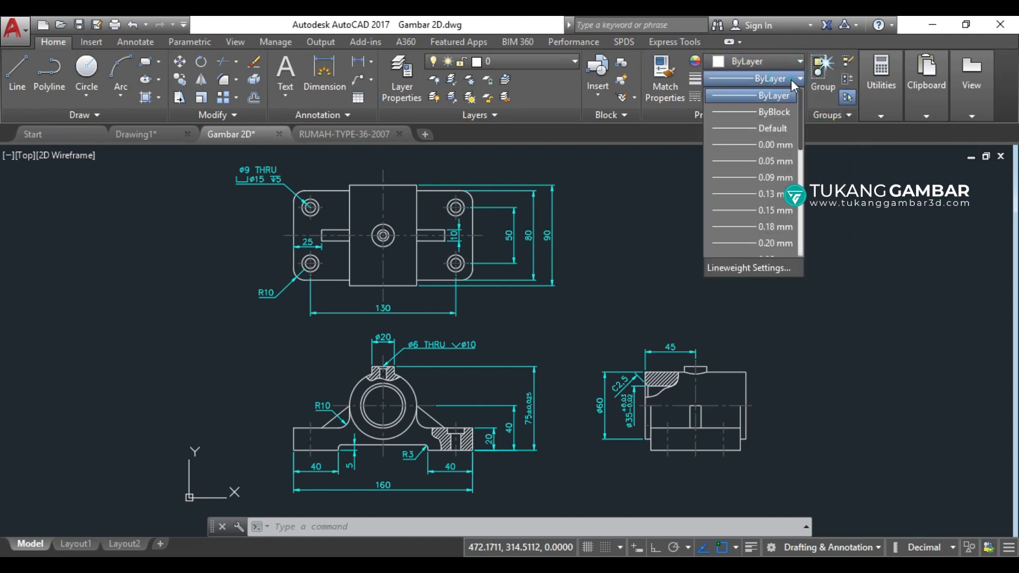
{"action": "left_click", "coordinate": [786, 95]}
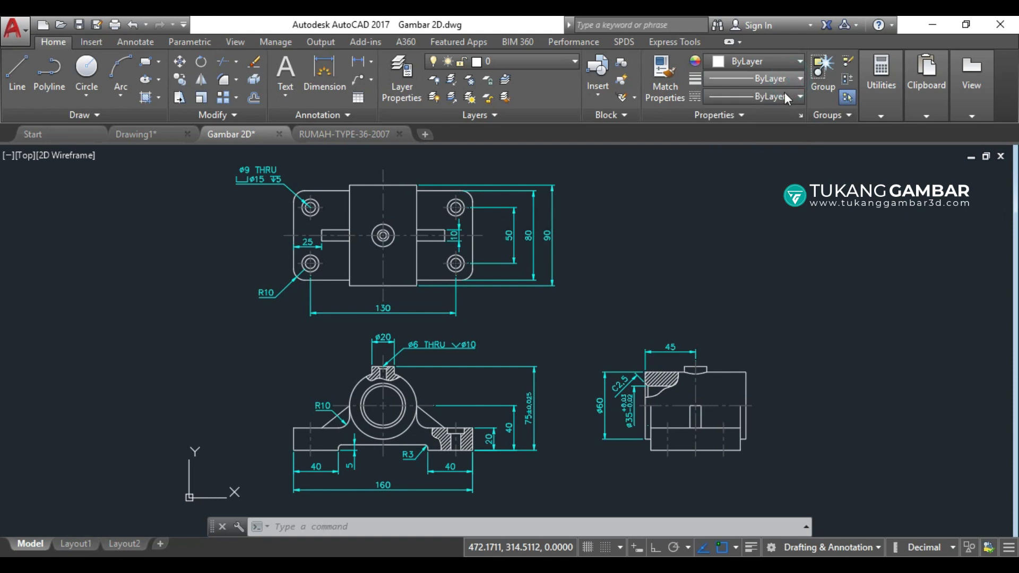
- Disable plotting for the Dim Line layer in the layer properties and close the layer manager
{"action": "left_click", "coordinate": [407, 83]}
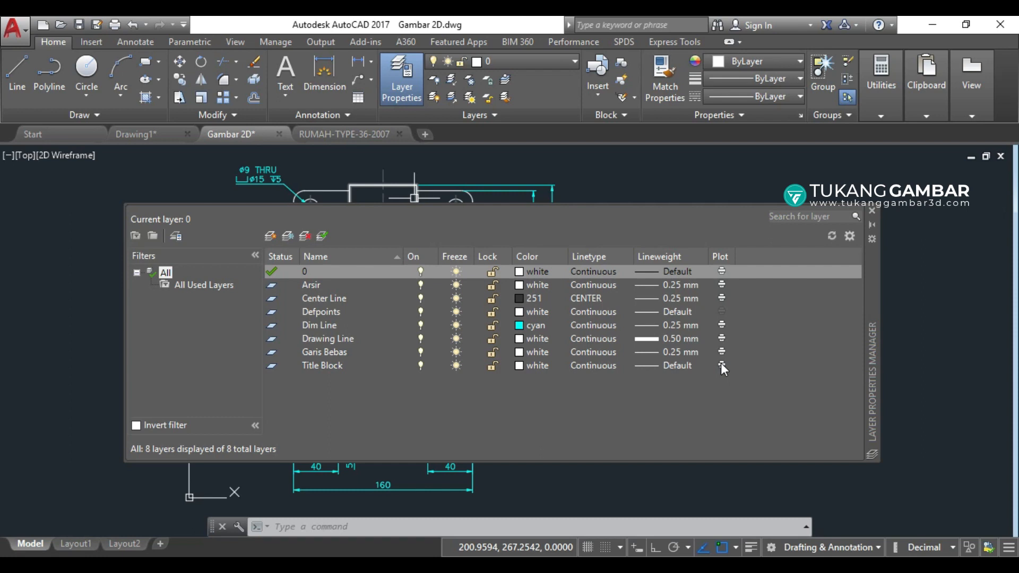
{"action": "left_click", "coordinate": [721, 326]}
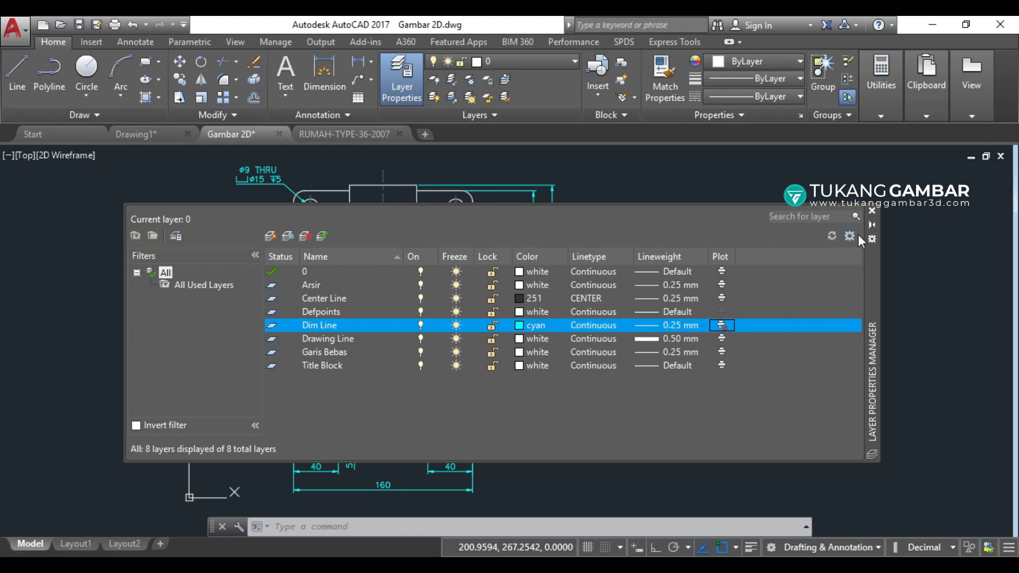
{"action": "left_click", "coordinate": [871, 210]}
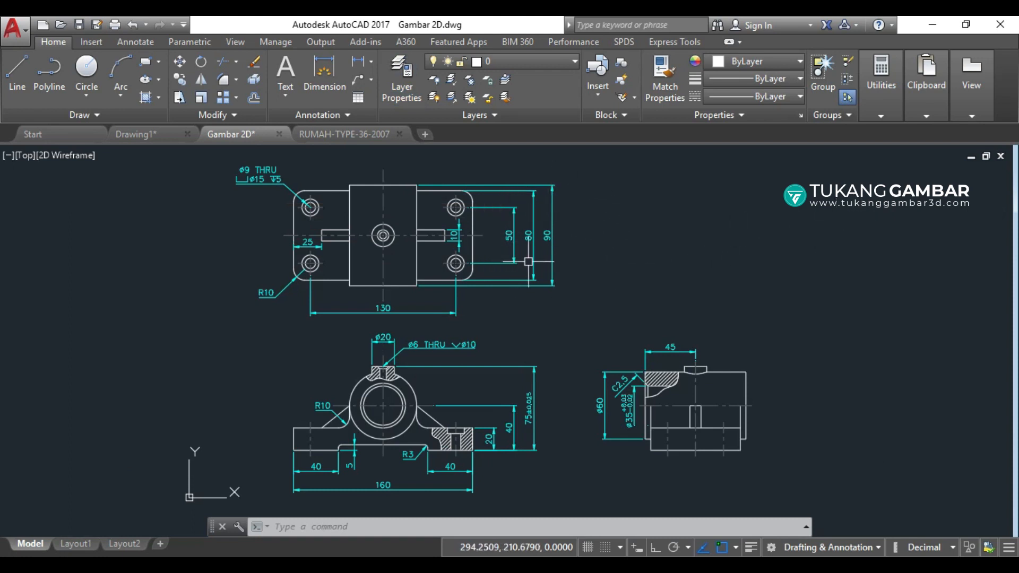
- Switch to Layout1 and inspect the dimensioned views on the A4 sheet
{"action": "left_click", "coordinate": [84, 544]}
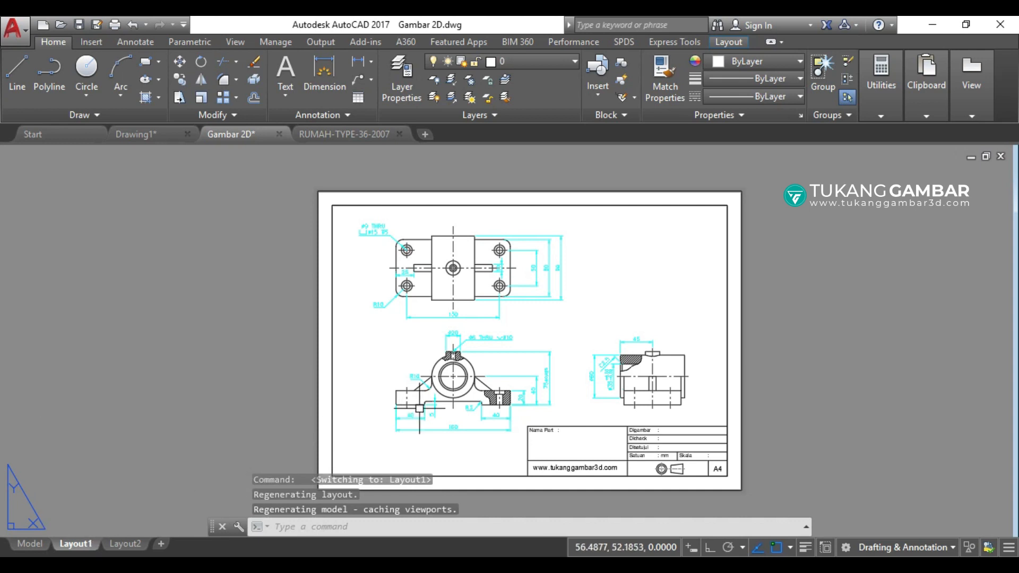
{"action": "scroll", "coordinate": [521, 282], "scroll_direction": "up", "scroll_amount": 4}
{"action": "scroll", "coordinate": [552, 276], "scroll_direction": "down", "scroll_amount": 4}
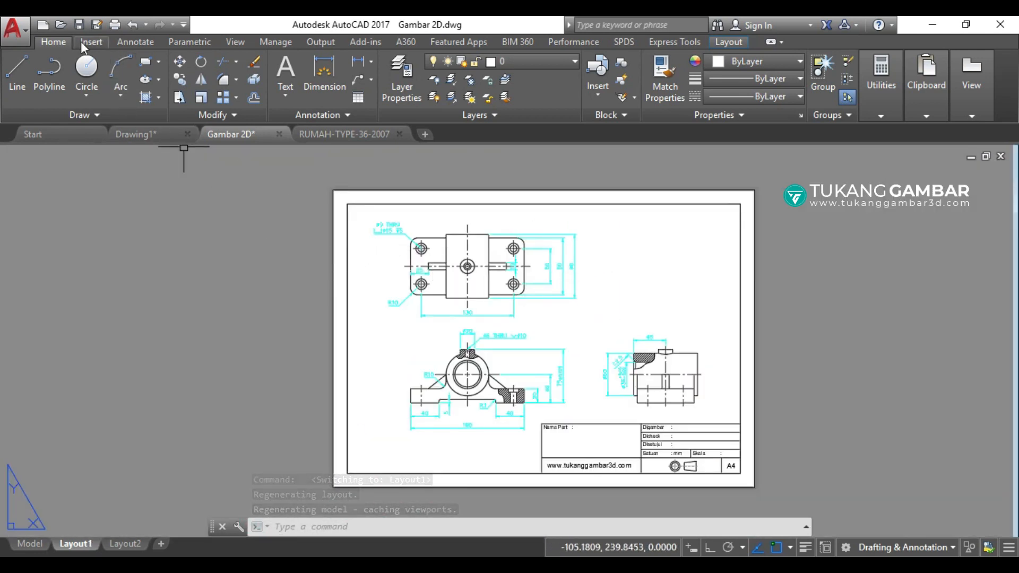
- Preview the Layout1 plot with the DWG To PDF.pc3 plotter, and return to model space without plotting
{"action": "left_click", "coordinate": [114, 25]}
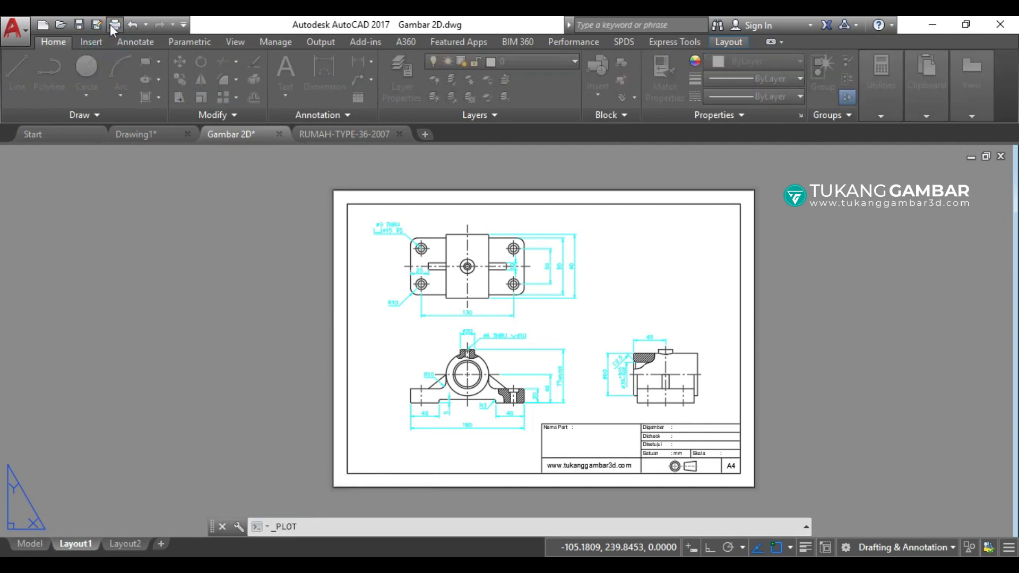
{"action": "left_click", "coordinate": [460, 334]}
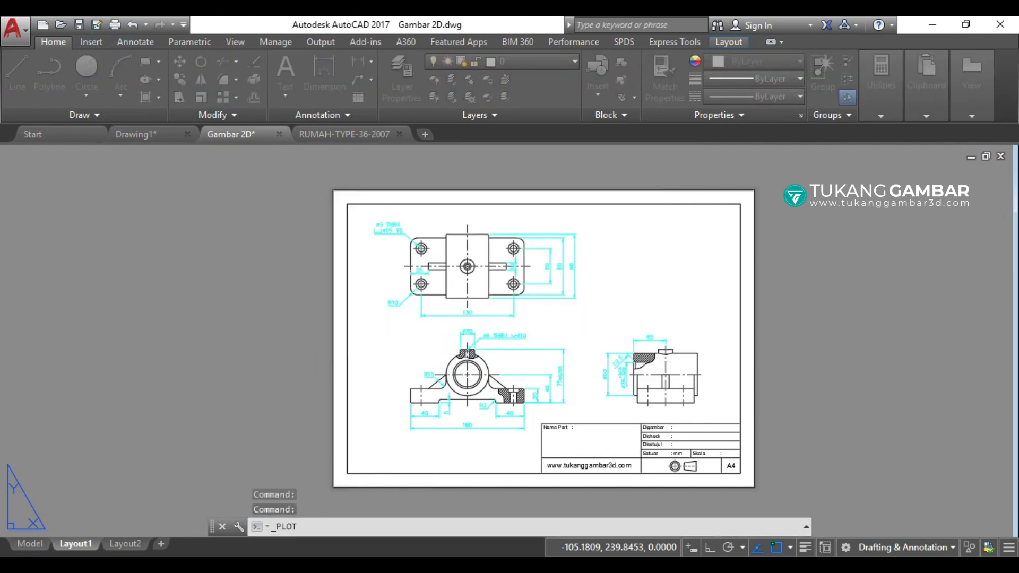
{"action": "left_click", "coordinate": [257, 473]}
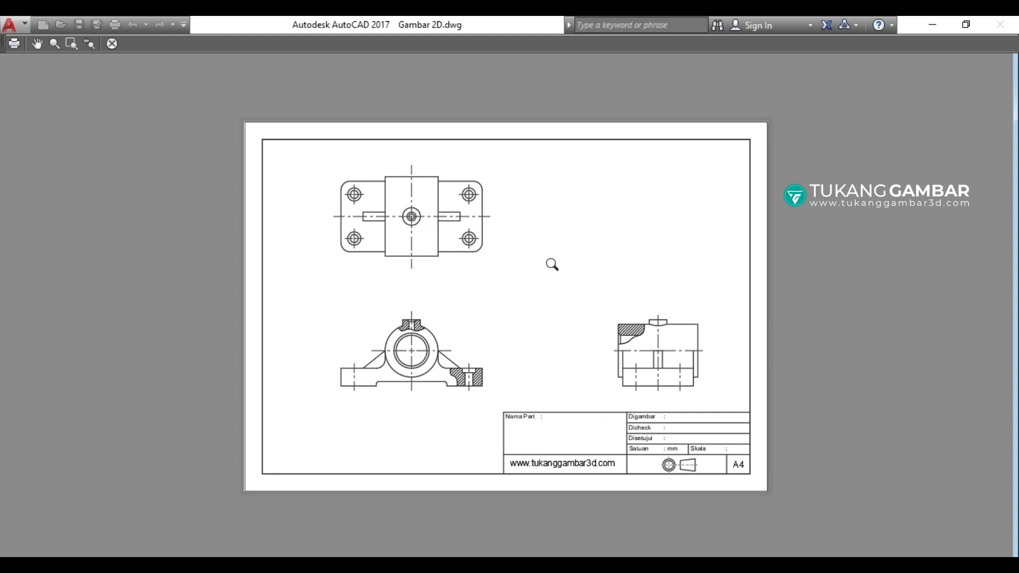
{"action": "left_click", "coordinate": [111, 43]}
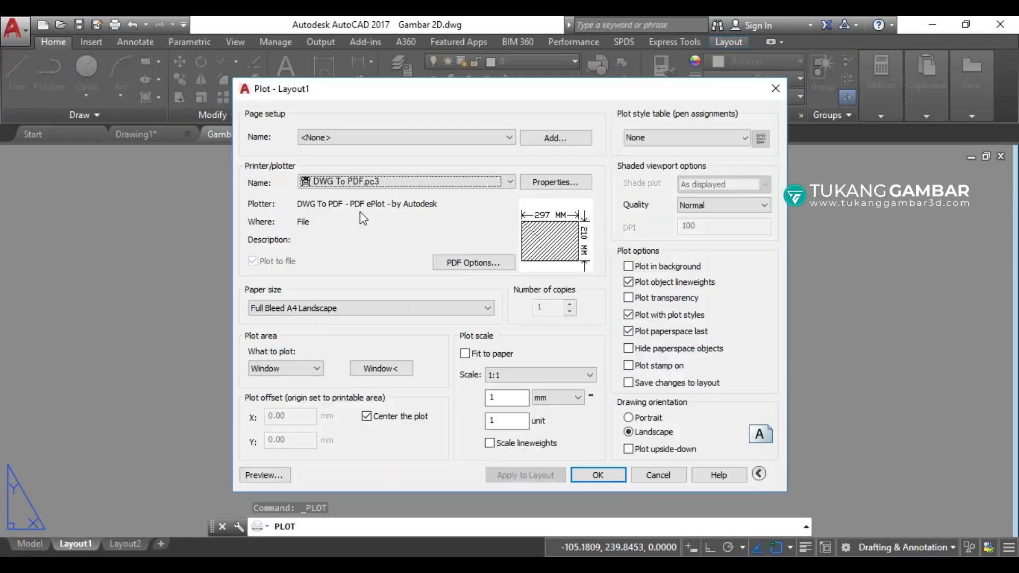
{"action": "left_click", "coordinate": [772, 89]}
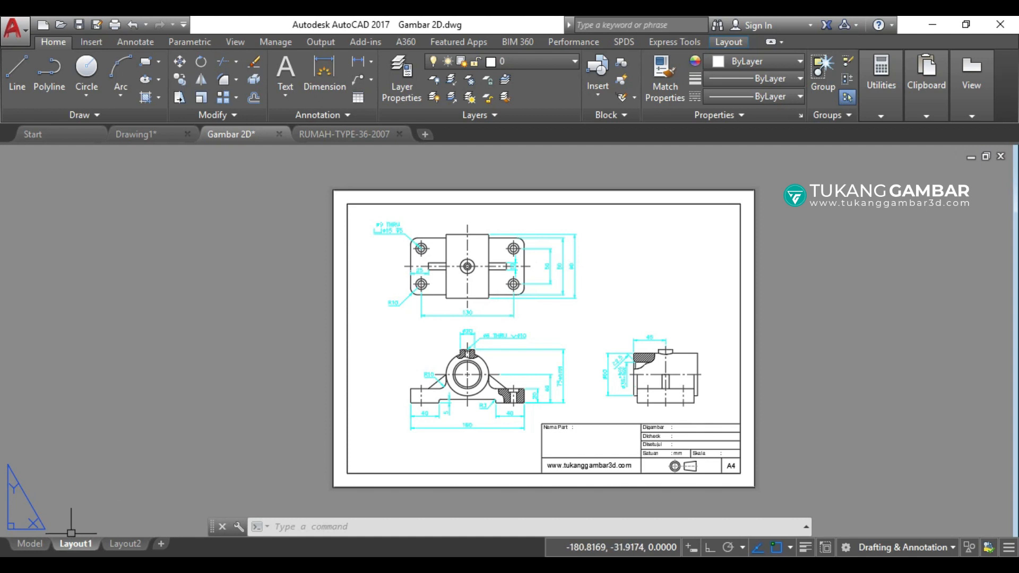
{"action": "left_click", "coordinate": [29, 544]}
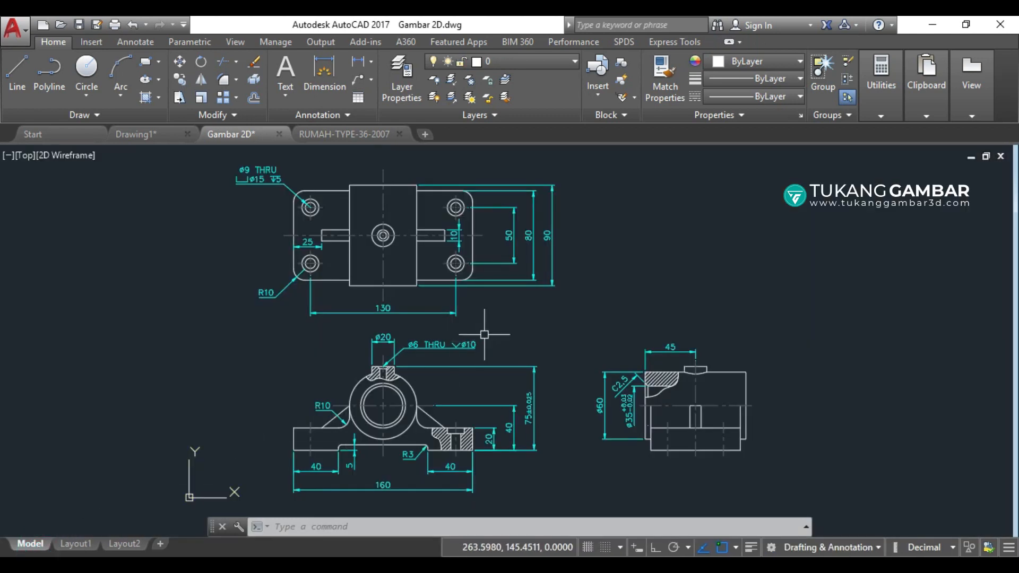
{"action": "left_click", "coordinate": [414, 81]}
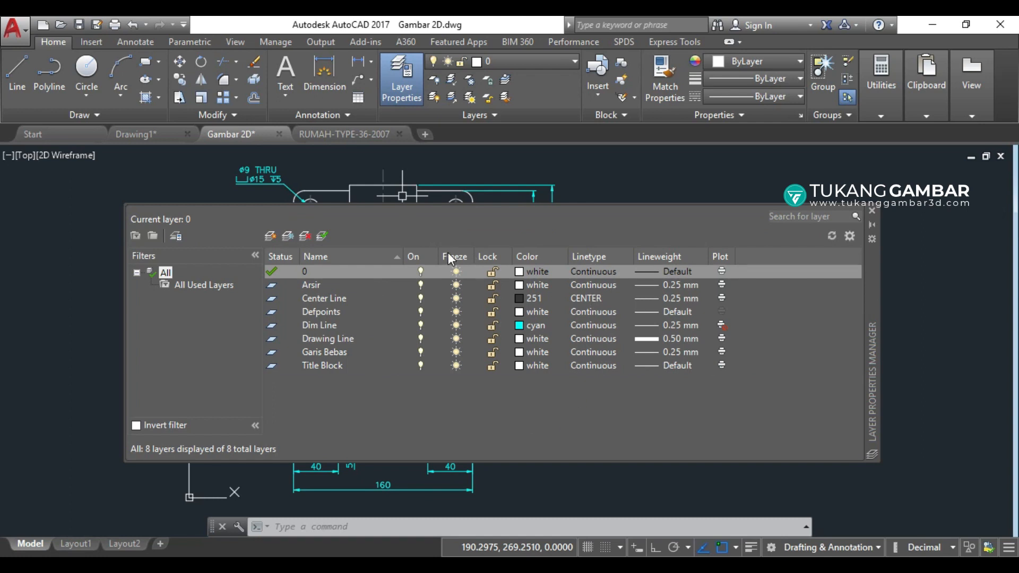
{"action": "left_click", "coordinate": [555, 59]}
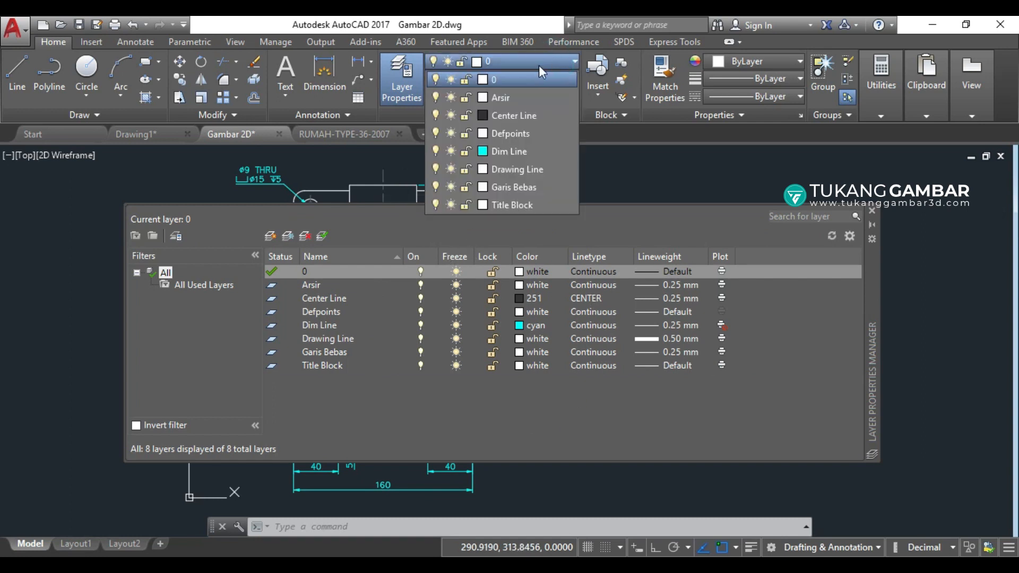
{"action": "left_click", "coordinate": [539, 65]}
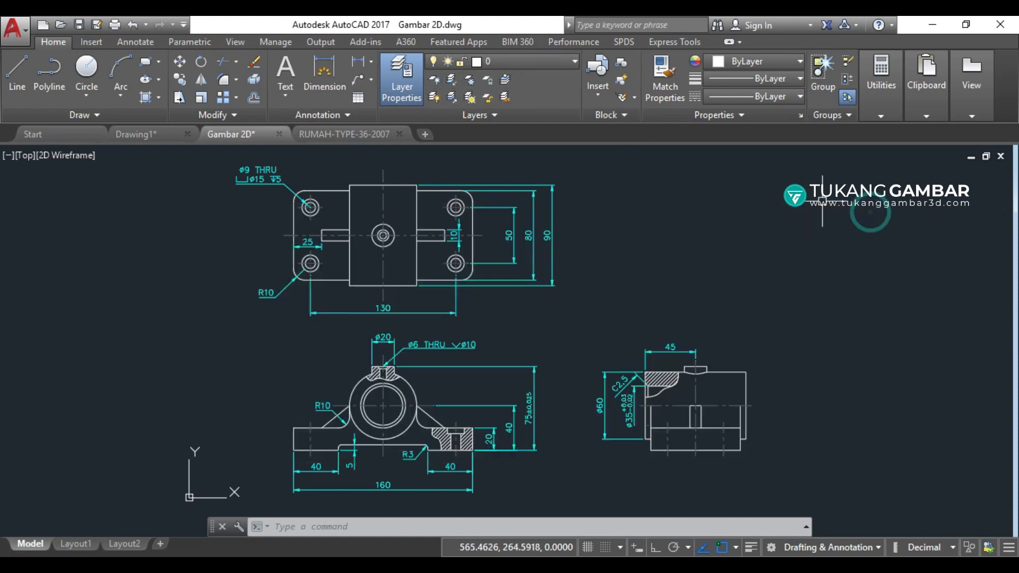
{"action": "left_click", "coordinate": [873, 211]}
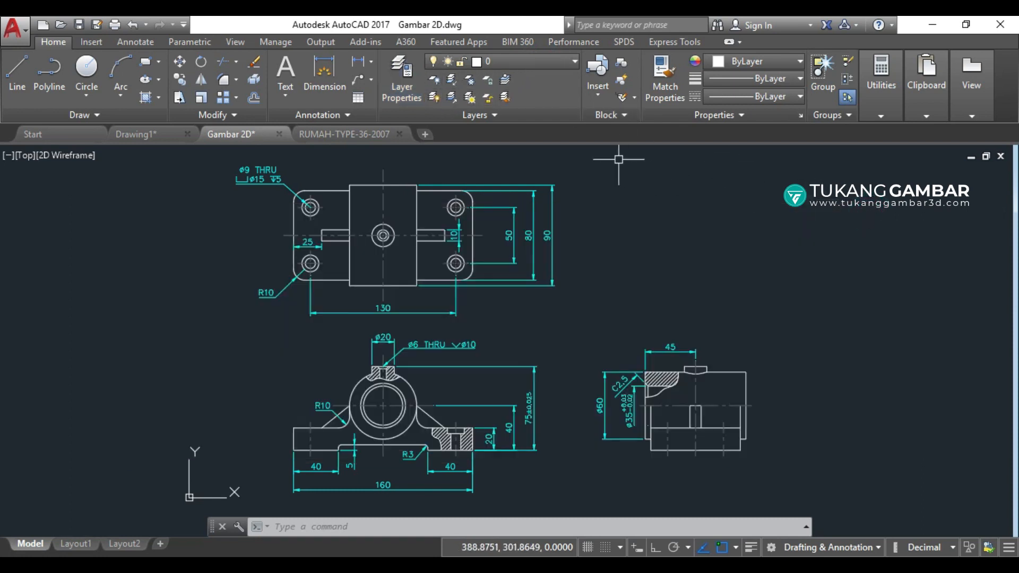
- Turn the Dim Line layer off from the layer list to hide the dimensions, and turn it back on
{"action": "left_click", "coordinate": [533, 63]}
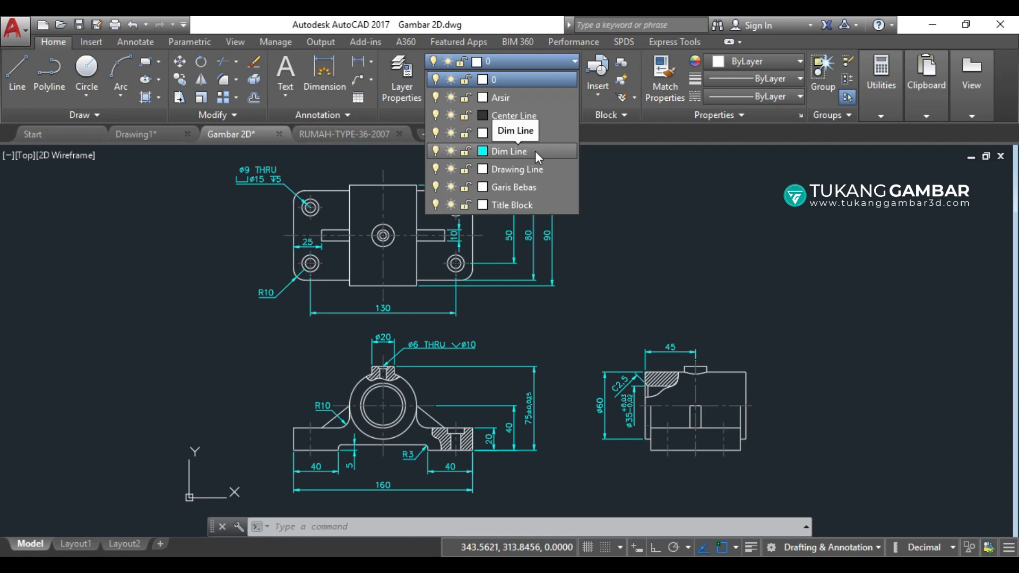
{"action": "left_click", "coordinate": [437, 150]}
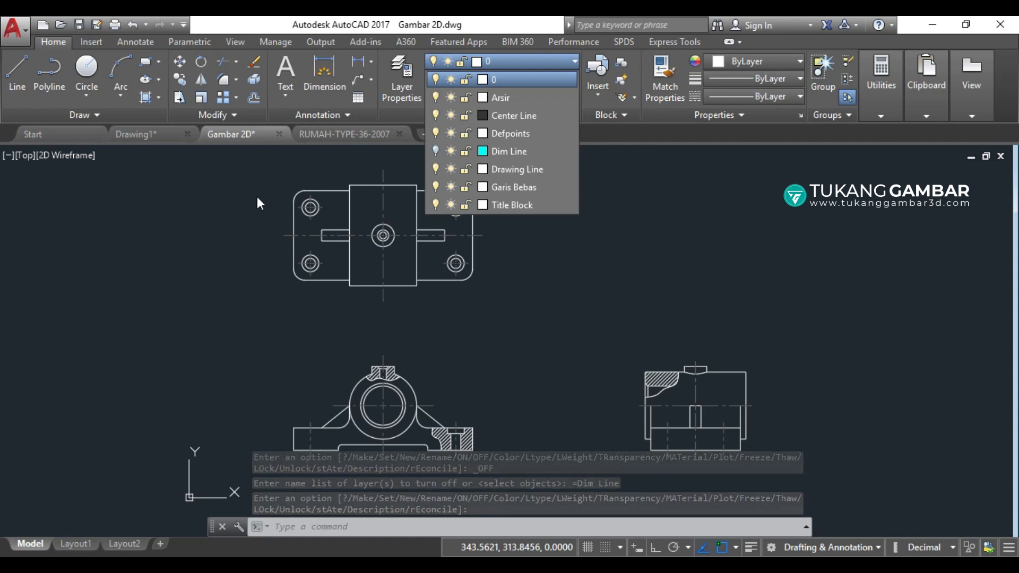
{"action": "left_click", "coordinate": [436, 151]}
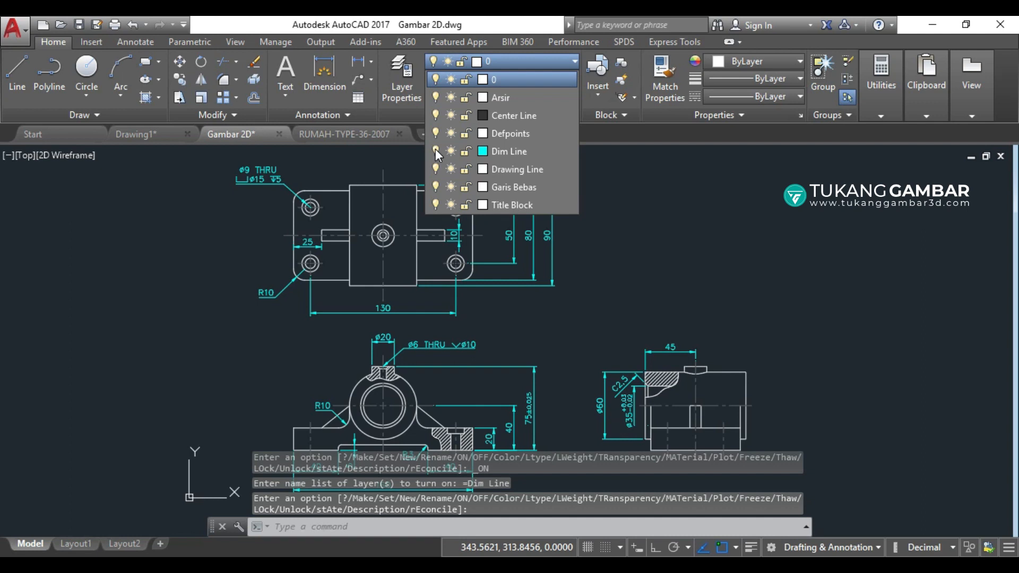
- Freeze and thaw the Dim Line layer, and lock and unlock it, from the layer list
{"action": "left_click", "coordinate": [451, 152]}
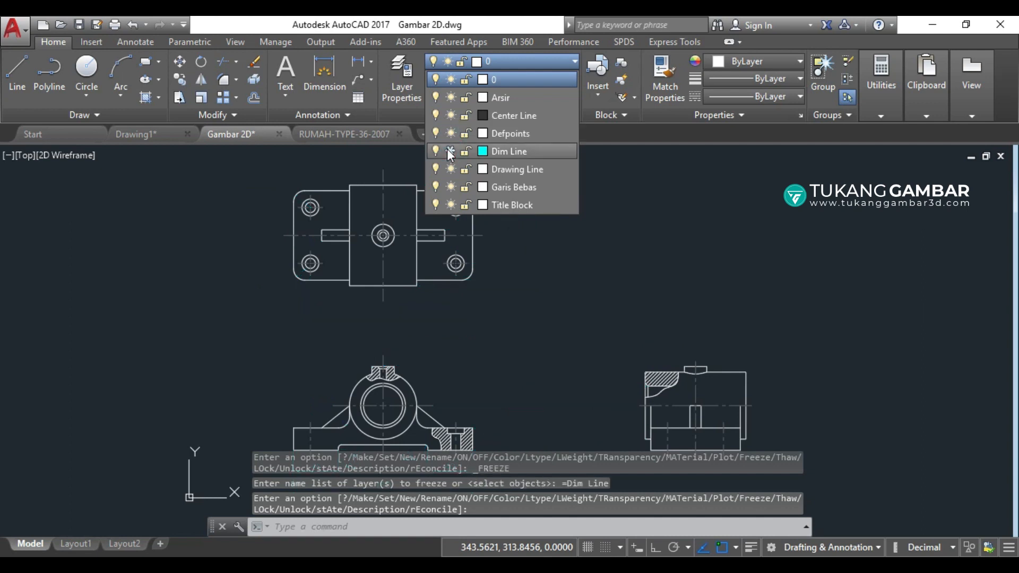
{"action": "left_click", "coordinate": [451, 151]}
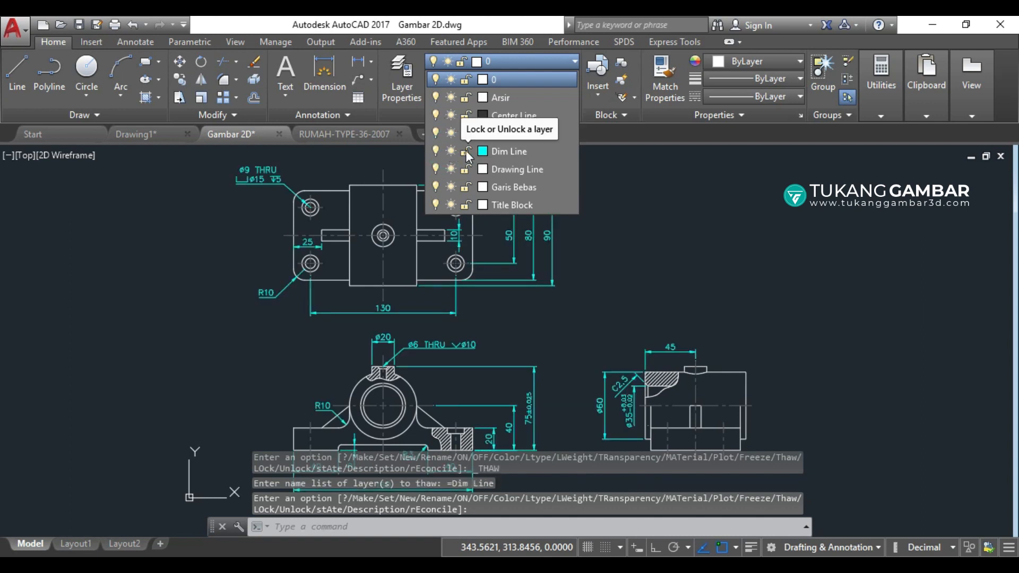
{"action": "left_click", "coordinate": [466, 151]}
{"action": "left_click", "coordinate": [466, 151]}
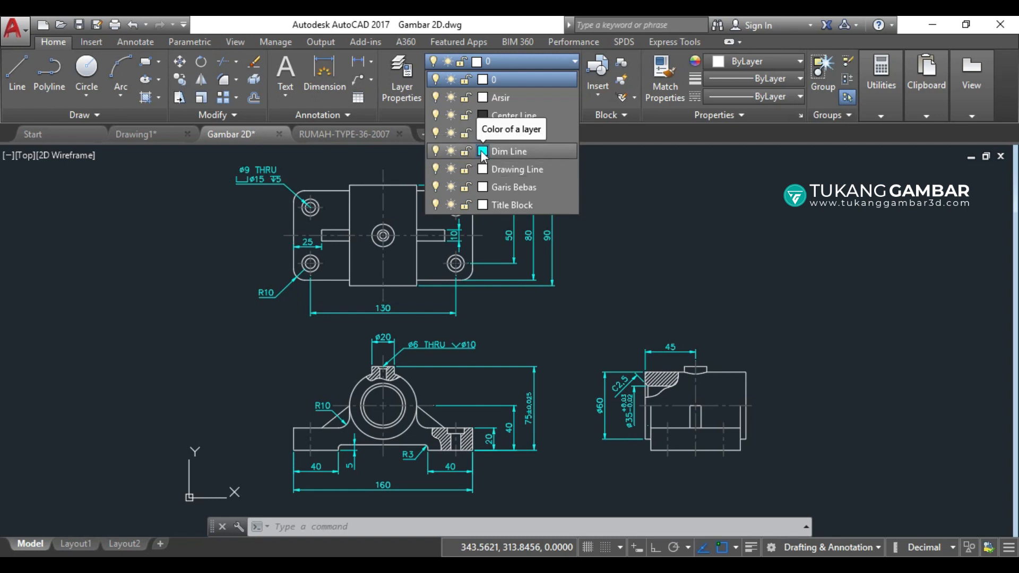
- Change the Dim Line layer's color to yellow (index color 2) from the layer list
{"action": "left_click", "coordinate": [482, 152]}
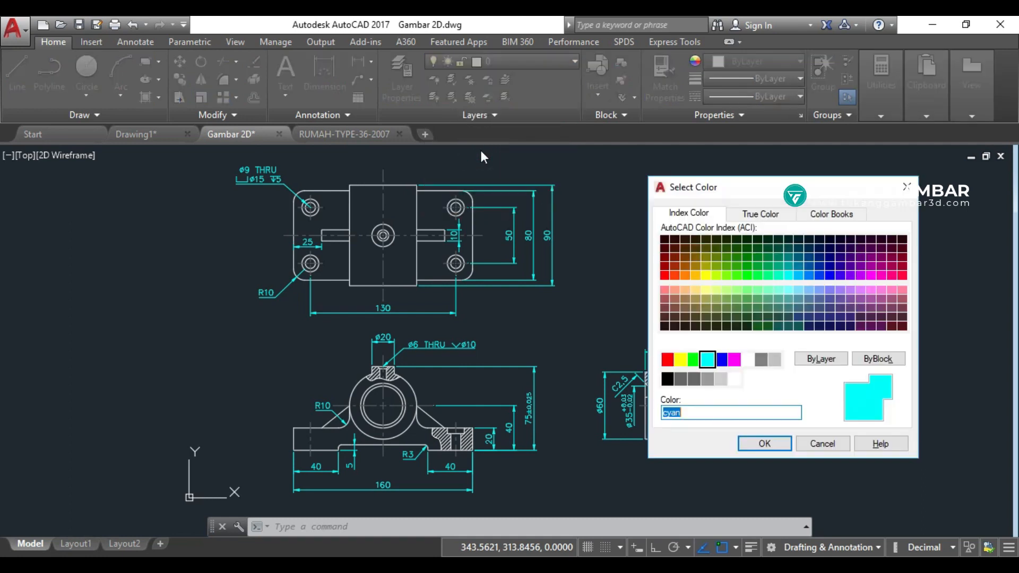
{"action": "left_click", "coordinate": [681, 360]}
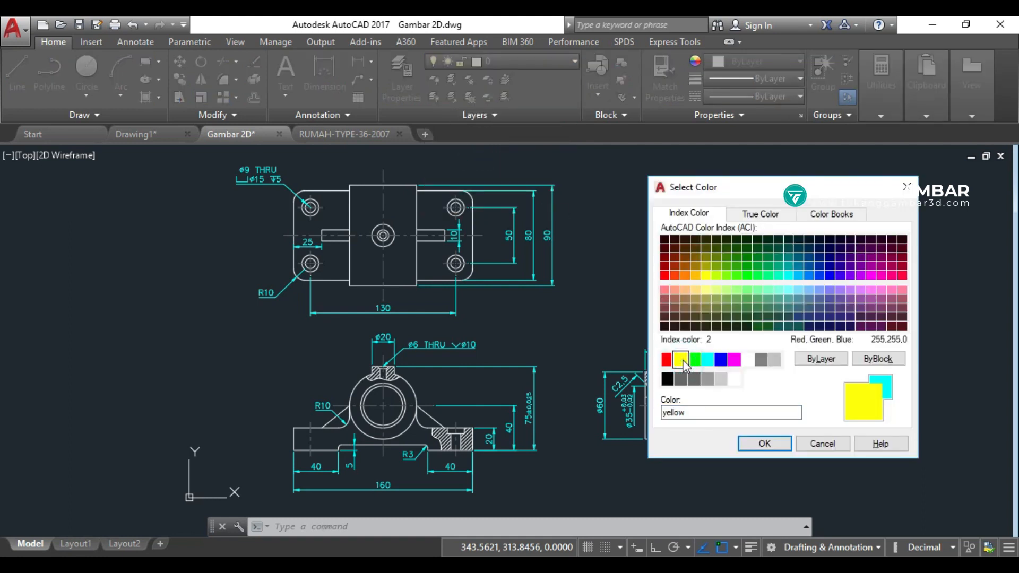
{"action": "left_click", "coordinate": [764, 445]}
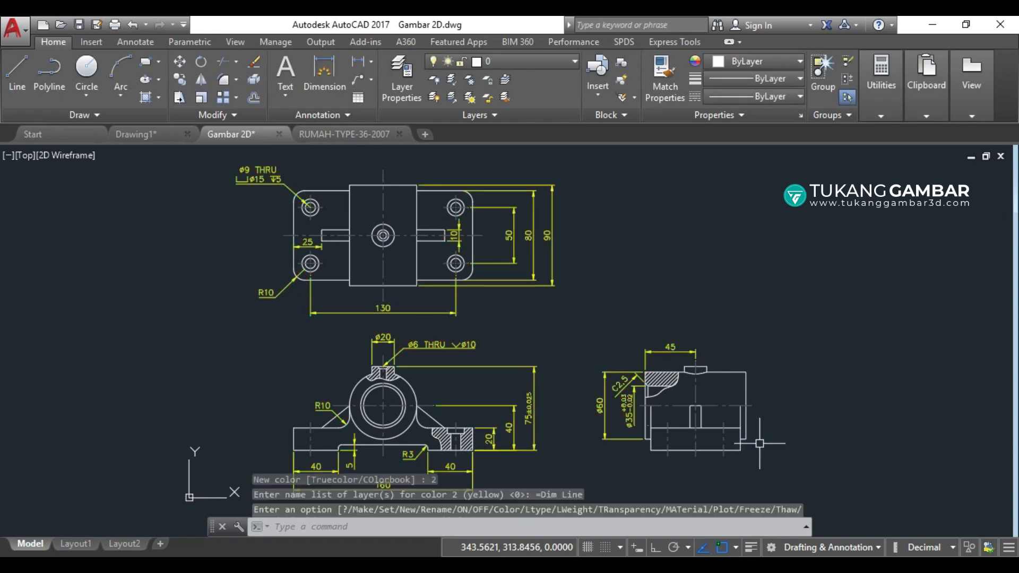
- Make Drawing Line the current layer
{"action": "left_click", "coordinate": [562, 61]}
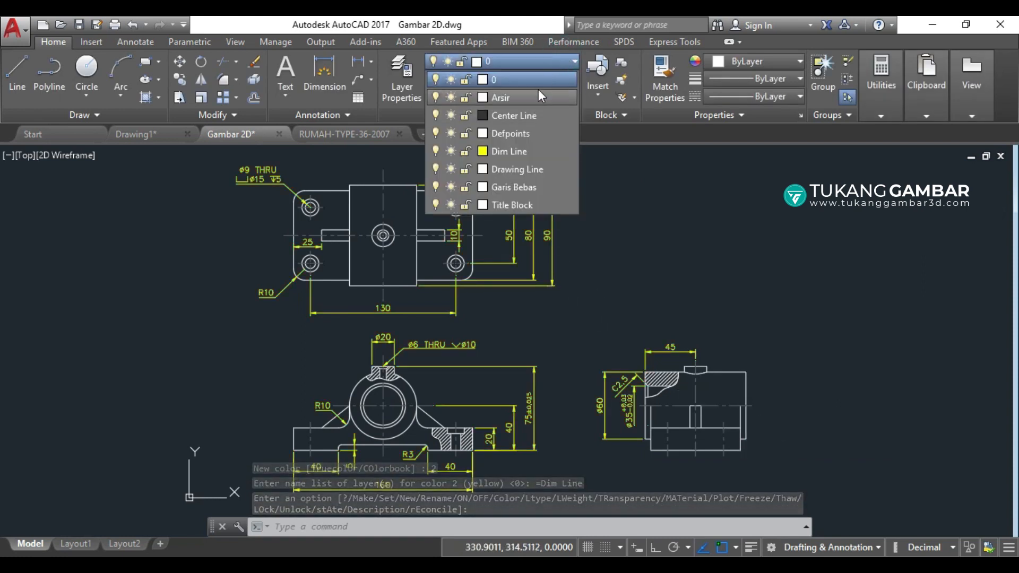
{"action": "left_click", "coordinate": [518, 168]}
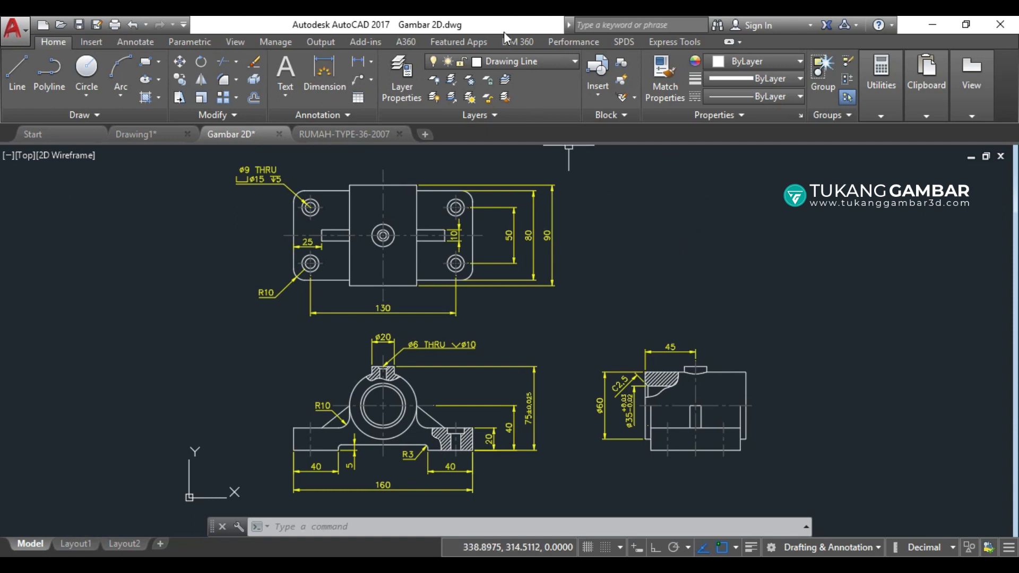
- Make Center Line the current layer and draw a horizontal line in the empty area beside the top view
{"action": "left_click", "coordinate": [545, 65]}
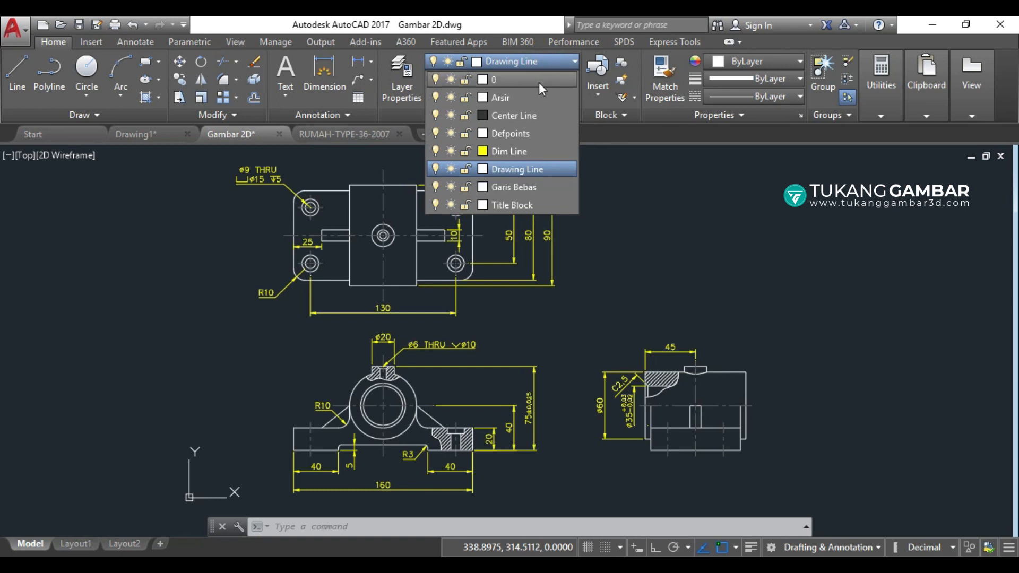
{"action": "left_click", "coordinate": [532, 116]}
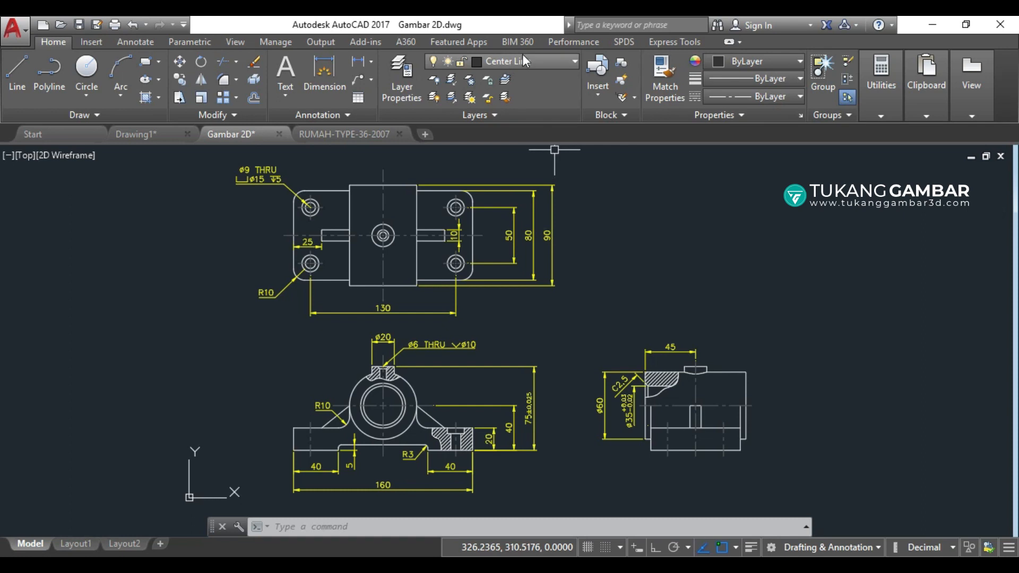
{"action": "left_click", "coordinate": [19, 66]}
{"action": "left_click", "coordinate": [635, 234]}
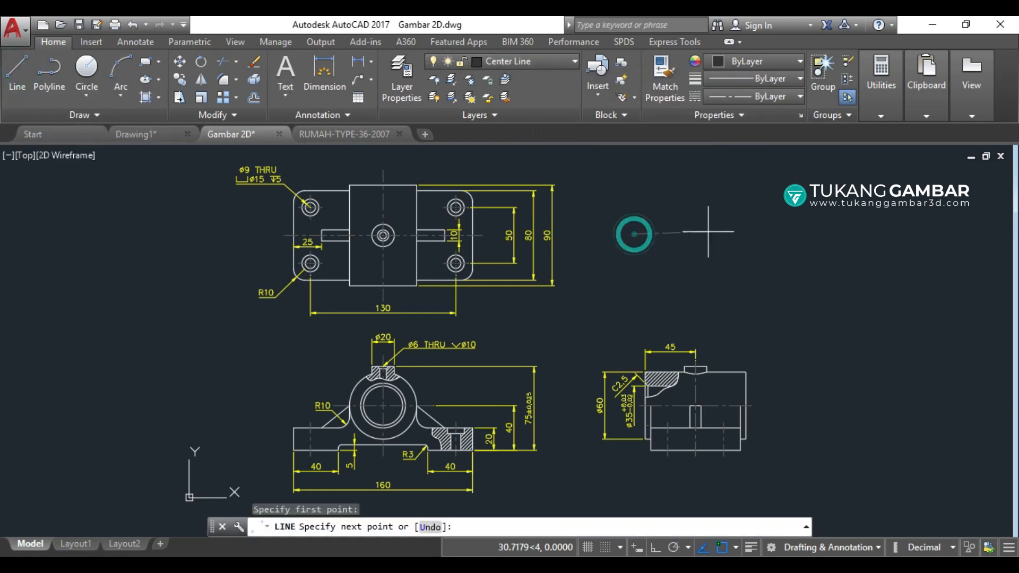
{"action": "left_click", "coordinate": [866, 235]}
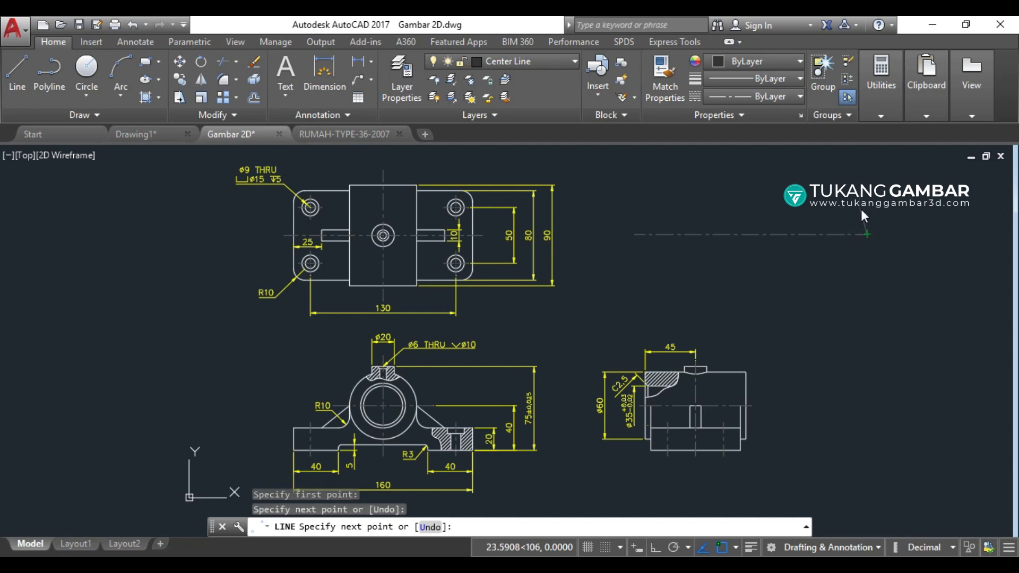
{"action": "key", "text": "Return"}
{"action": "scroll", "coordinate": [771, 235], "scroll_direction": "up", "scroll_amount": 2}
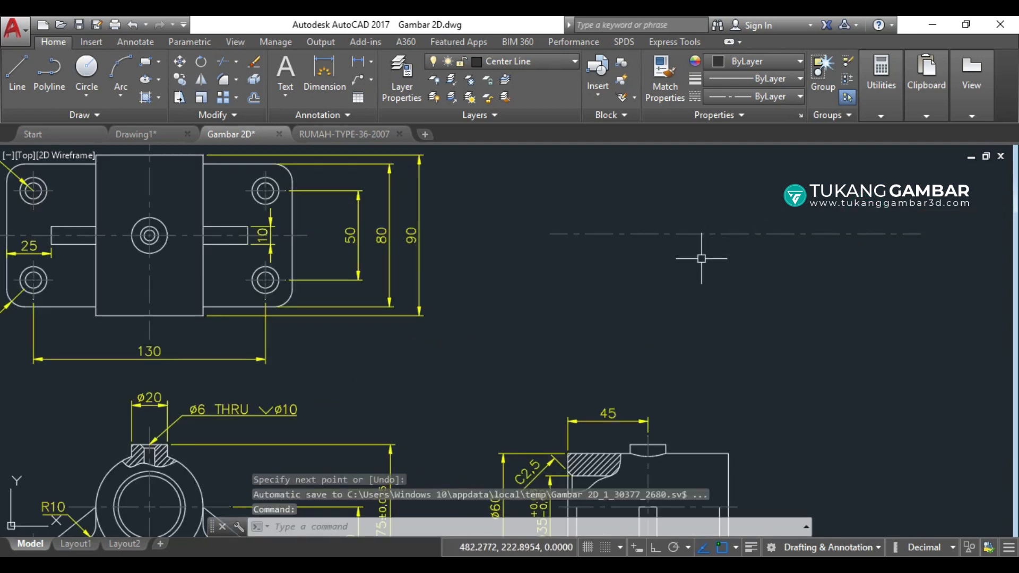
{"action": "scroll", "coordinate": [711, 264], "scroll_direction": "down", "scroll_amount": 2}
- Erase the horizontal center line drawn beside the top view
{"action": "left_click", "coordinate": [768, 217]}
{"action": "left_click", "coordinate": [728, 274]}
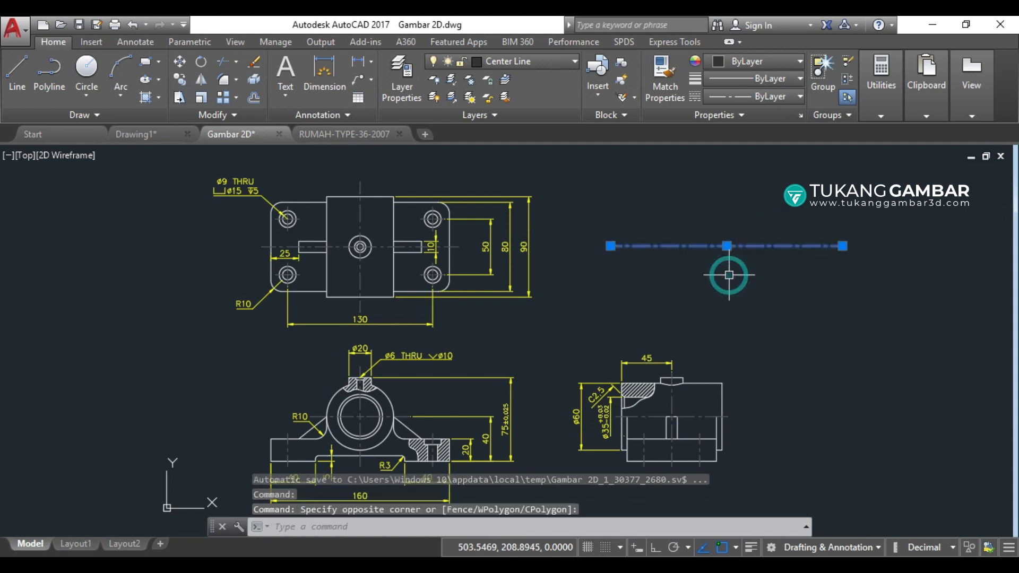
{"action": "type", "text": "e"}
{"action": "key", "text": "Return"}
{"action": "middle_click_drag", "start_coordinate": [683, 256], "coordinate": [691, 245]}
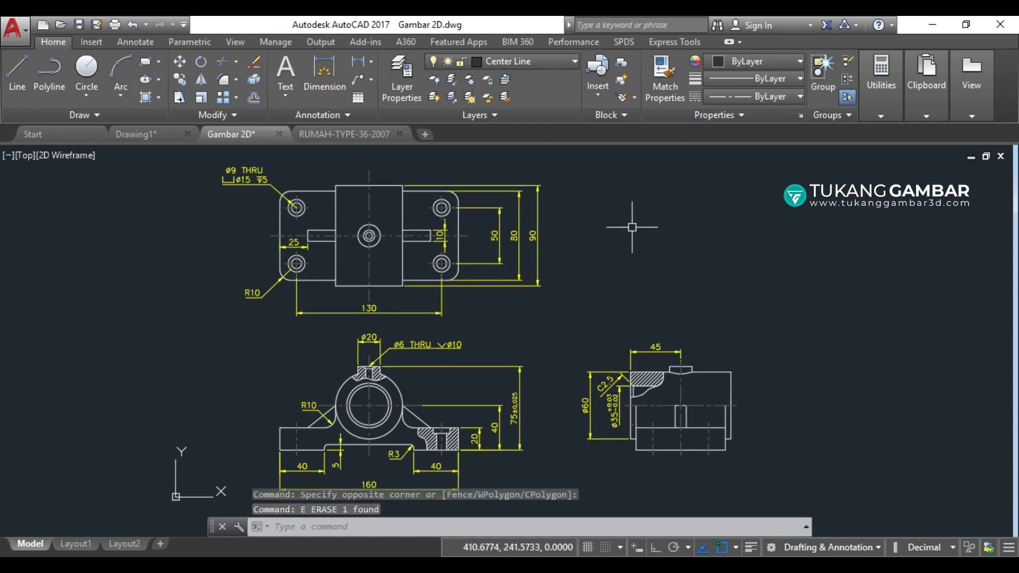
- Set the current layer by picking objects: the top view's central rectangle for Drawing Line, and a dimension for Dim Line
{"action": "left_click", "coordinate": [510, 78]}
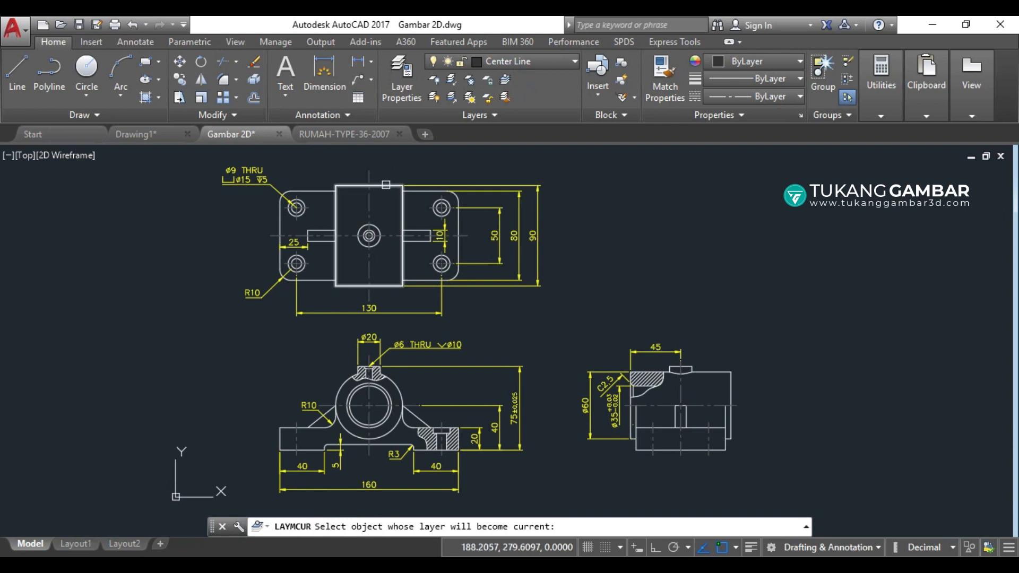
{"action": "left_click", "coordinate": [386, 185]}
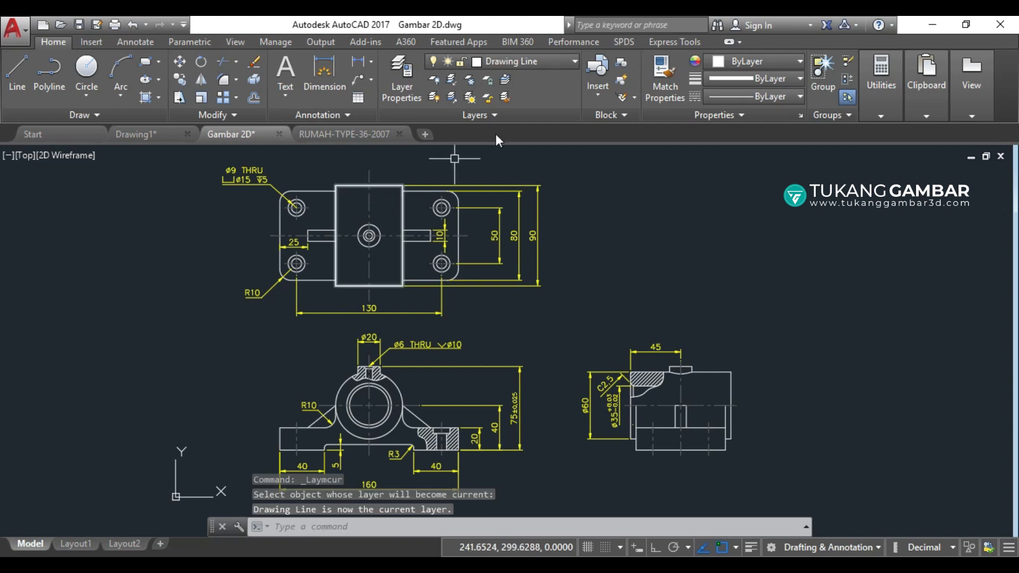
{"action": "left_click", "coordinate": [509, 79]}
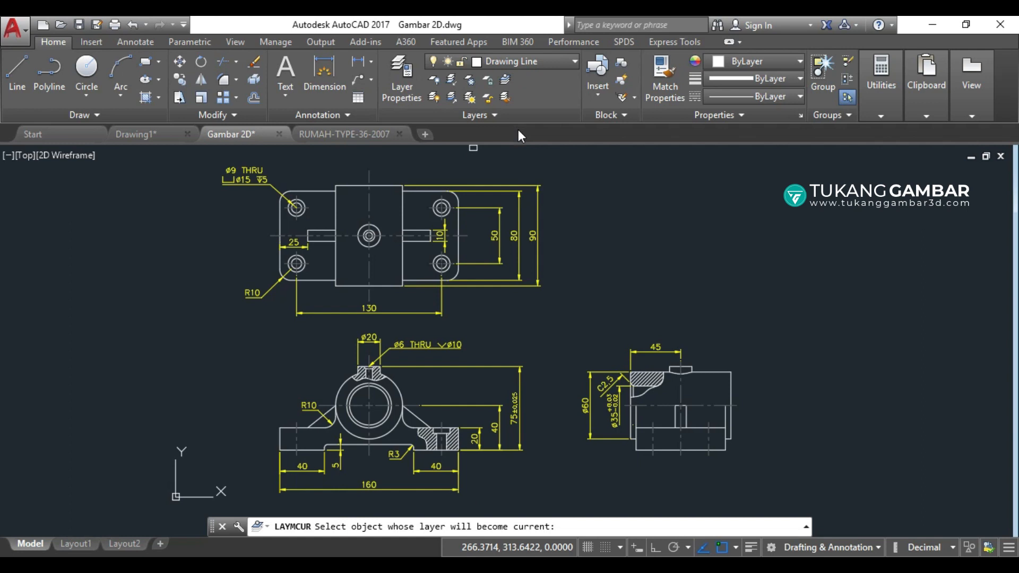
{"action": "left_click", "coordinate": [517, 187]}
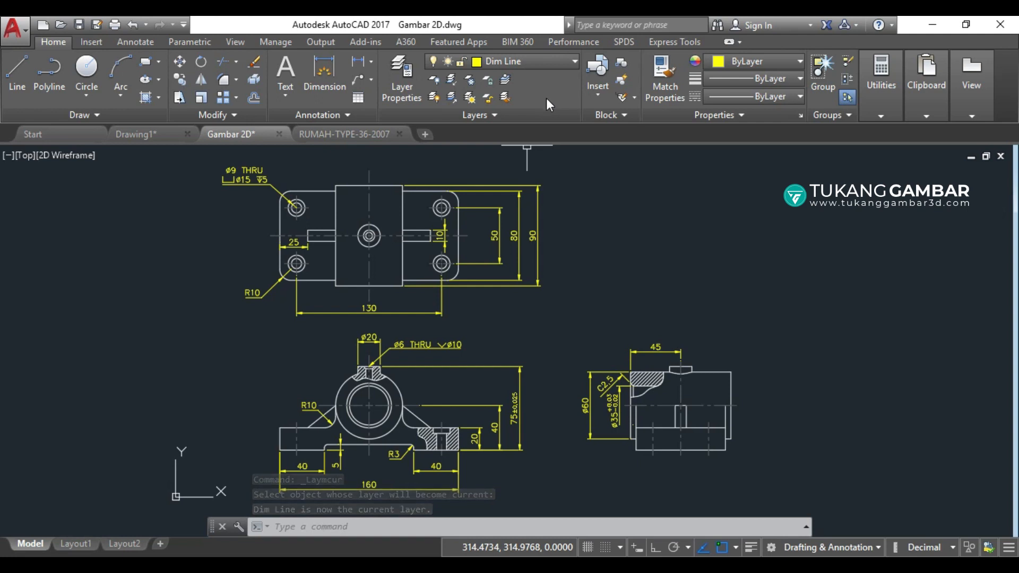
- Lock and unlock the Drawing Line layer by picking the top view's central rectangle
{"action": "left_click", "coordinate": [484, 81]}
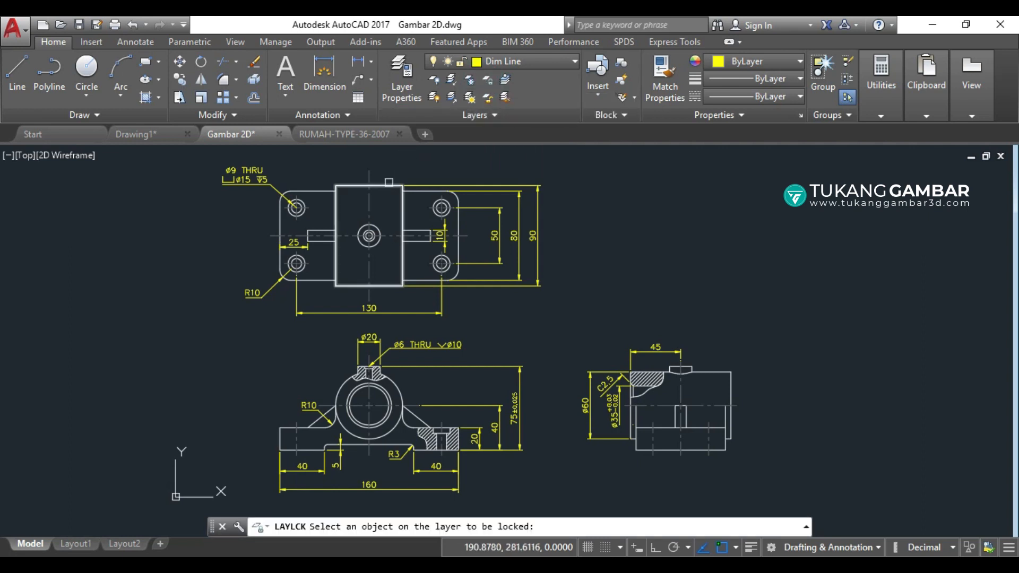
{"action": "left_click", "coordinate": [384, 184]}
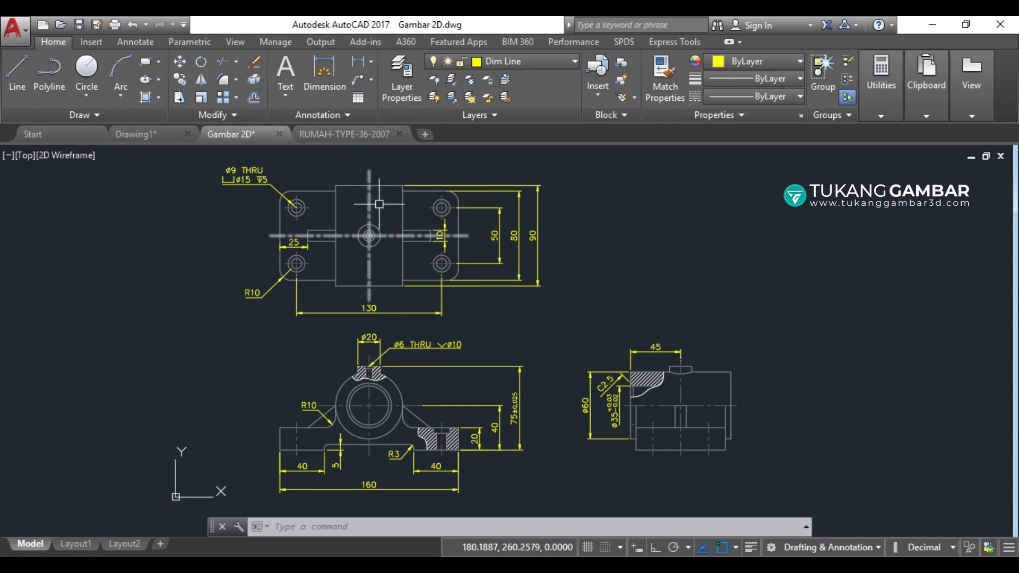
{"action": "left_click", "coordinate": [486, 97]}
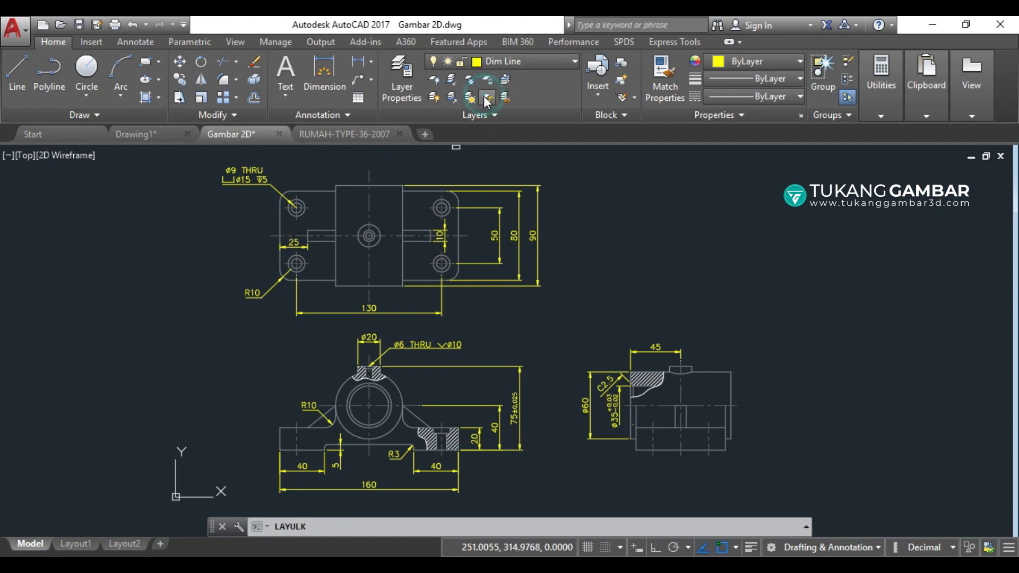
{"action": "left_click", "coordinate": [376, 186]}
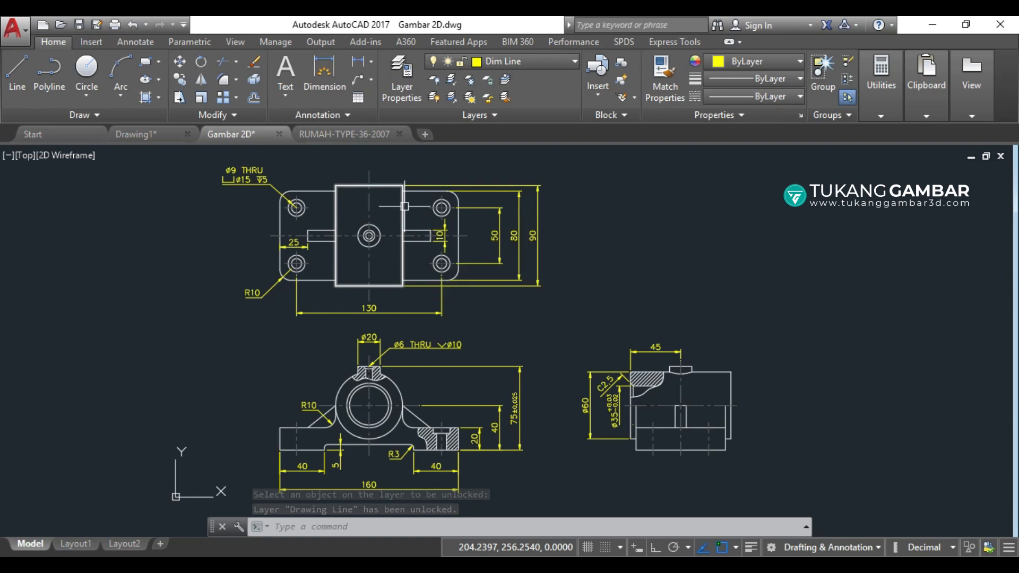
- Freeze the Drawing Line and Center Line layers by picking their objects in the top view, and thaw all layers
{"action": "left_click", "coordinate": [465, 80]}
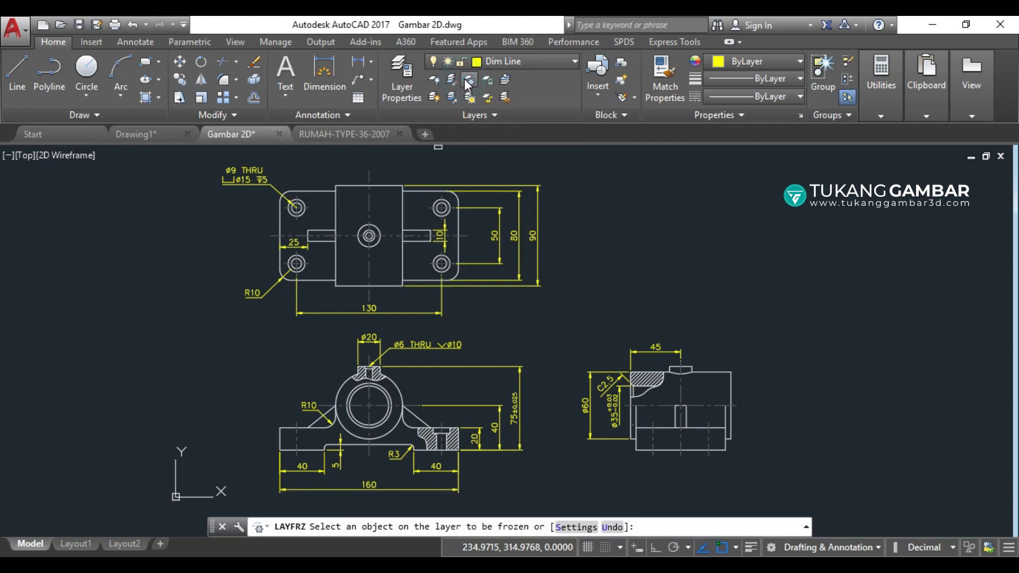
{"action": "left_click", "coordinate": [389, 185]}
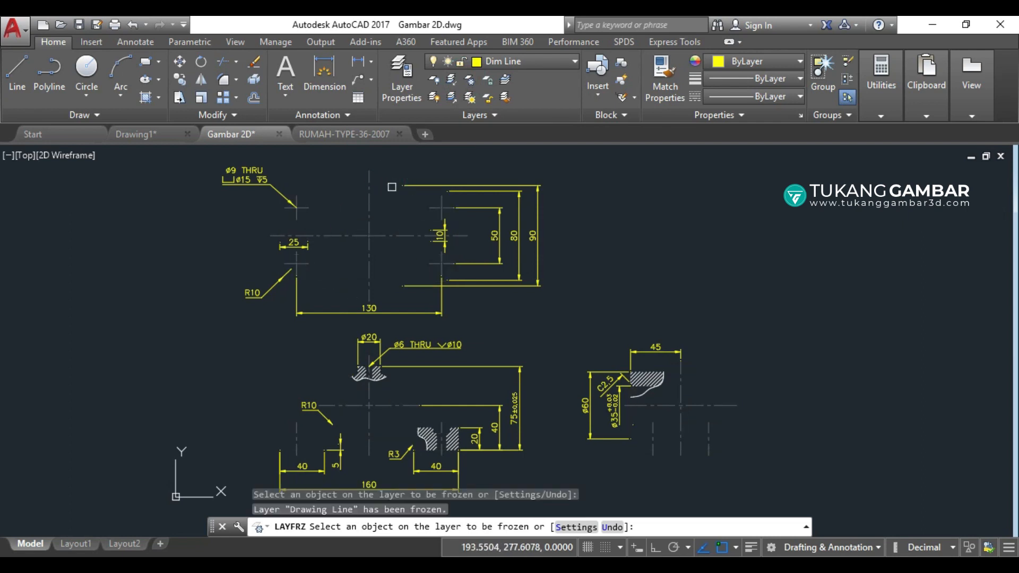
{"action": "left_click", "coordinate": [371, 187]}
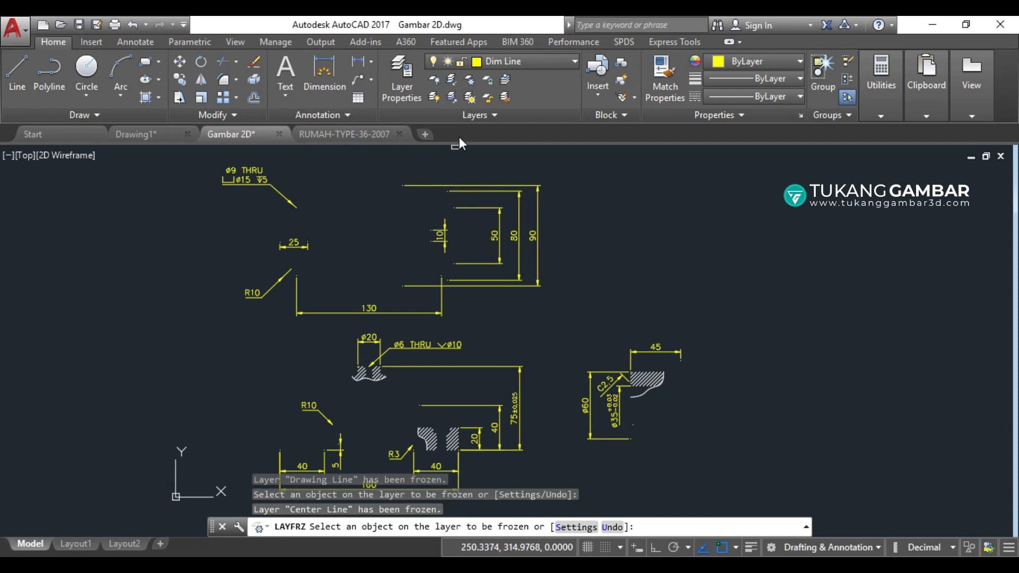
{"action": "left_click", "coordinate": [469, 98]}
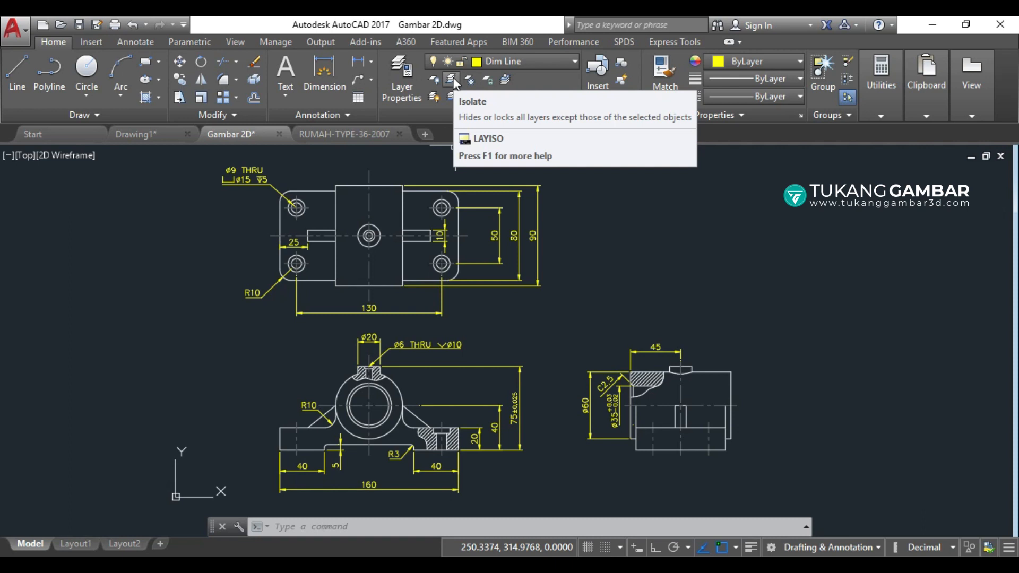
- Isolate the Center Line layer by picking a center line in the top view, and check the layers' lock states
{"action": "left_click", "coordinate": [452, 80]}
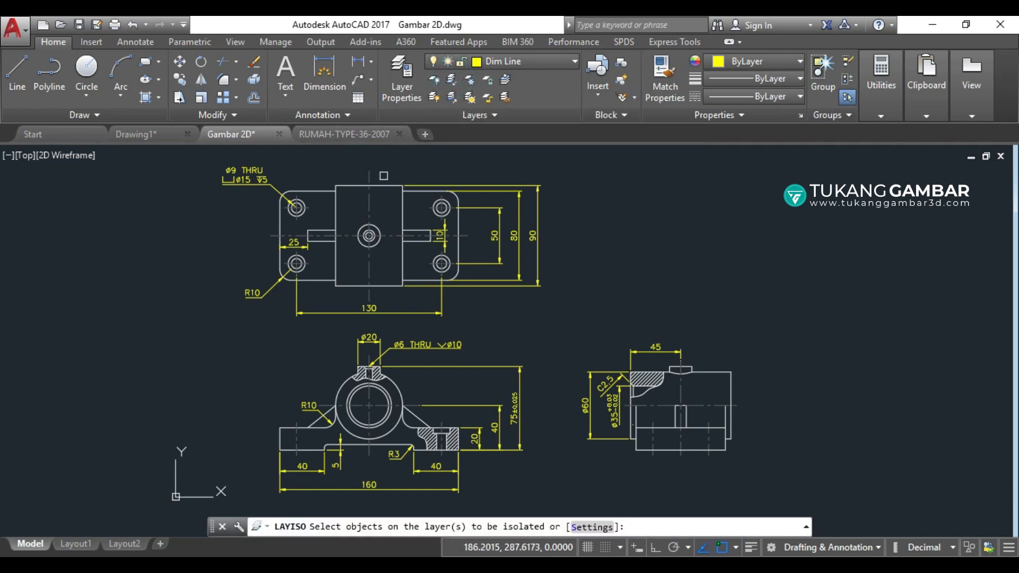
{"action": "left_click", "coordinate": [366, 202]}
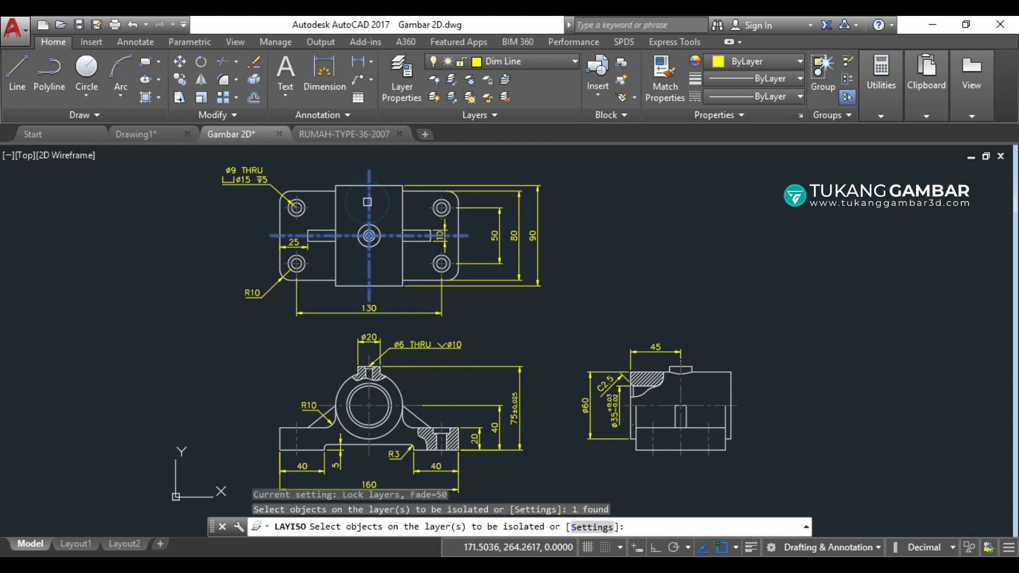
{"action": "right_click", "coordinate": [376, 201]}
{"action": "left_click", "coordinate": [390, 211]}
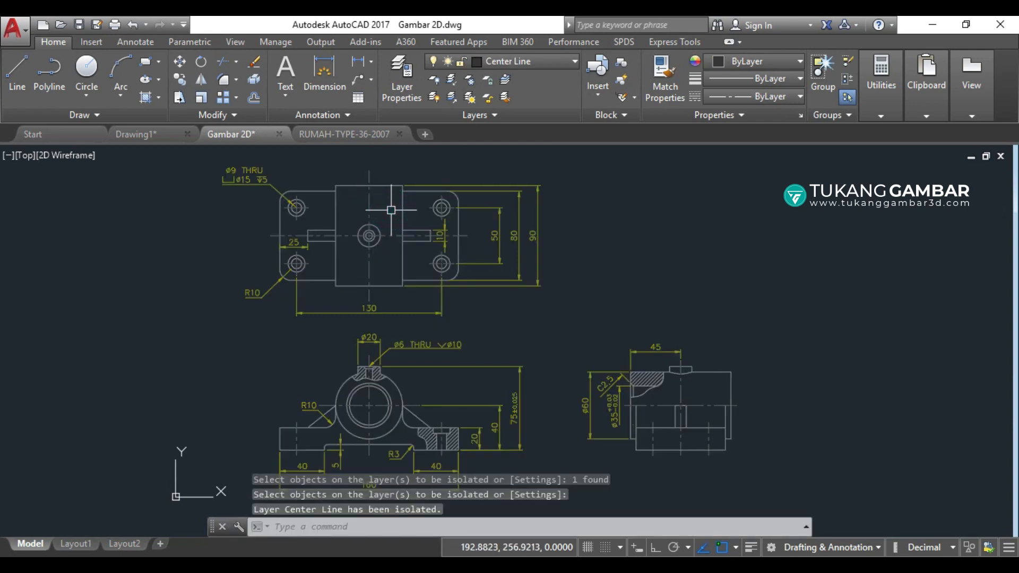
{"action": "left_click", "coordinate": [558, 61]}
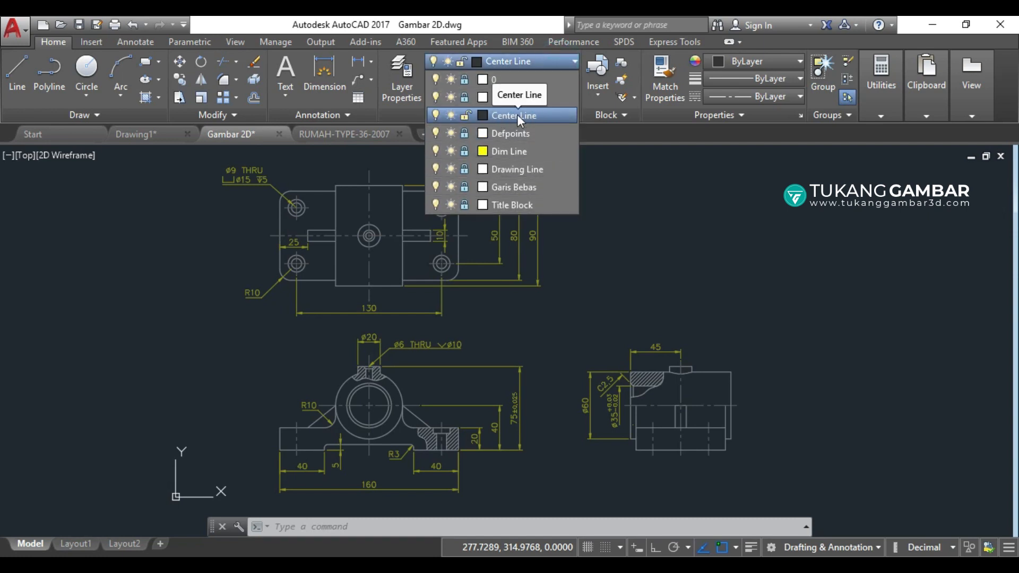
{"action": "left_click", "coordinate": [555, 62]}
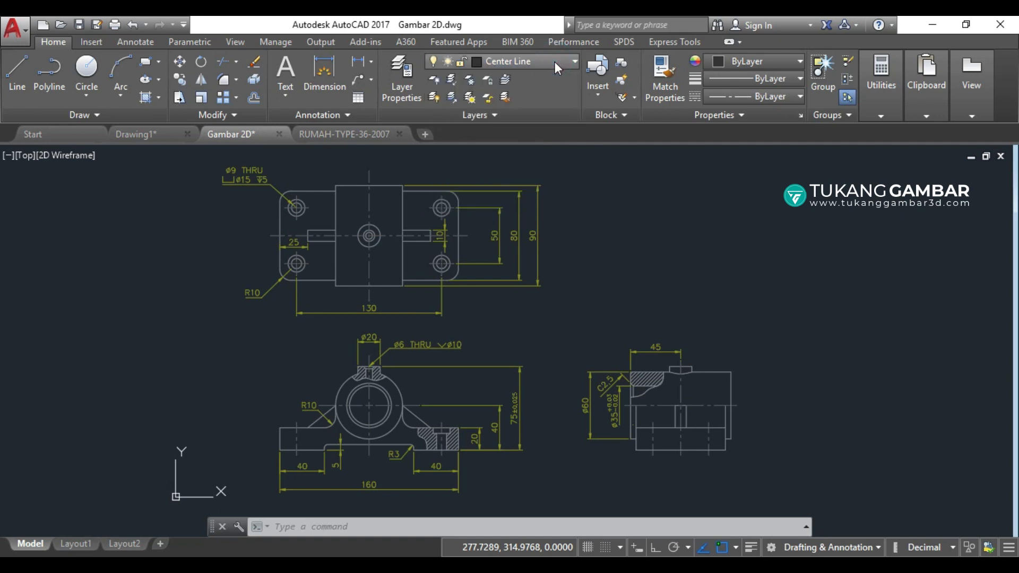
- Unisolate the layers to restore their previous states, and review the lock states in the layer list
{"action": "left_click", "coordinate": [453, 98]}
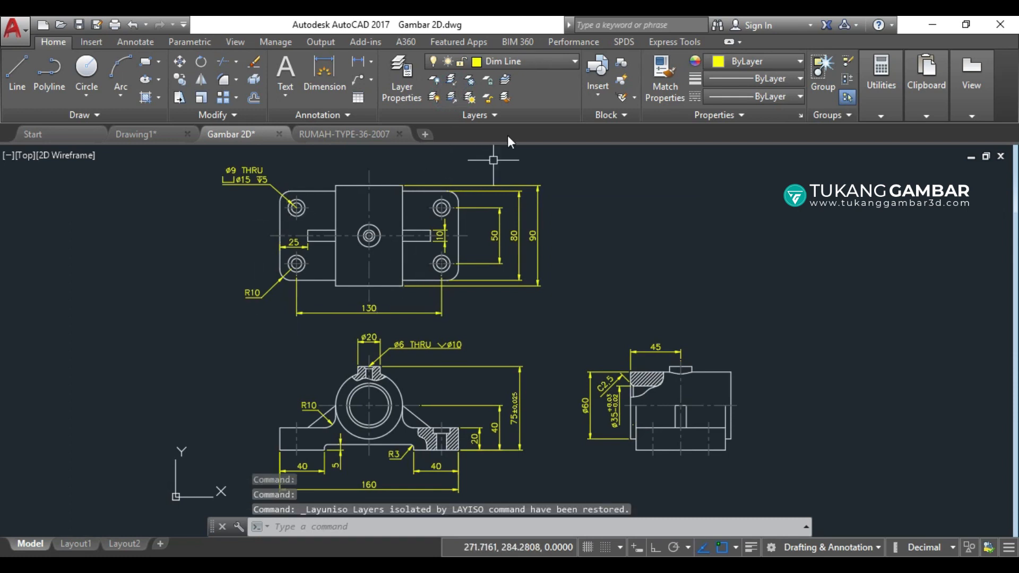
{"action": "left_click", "coordinate": [528, 62]}
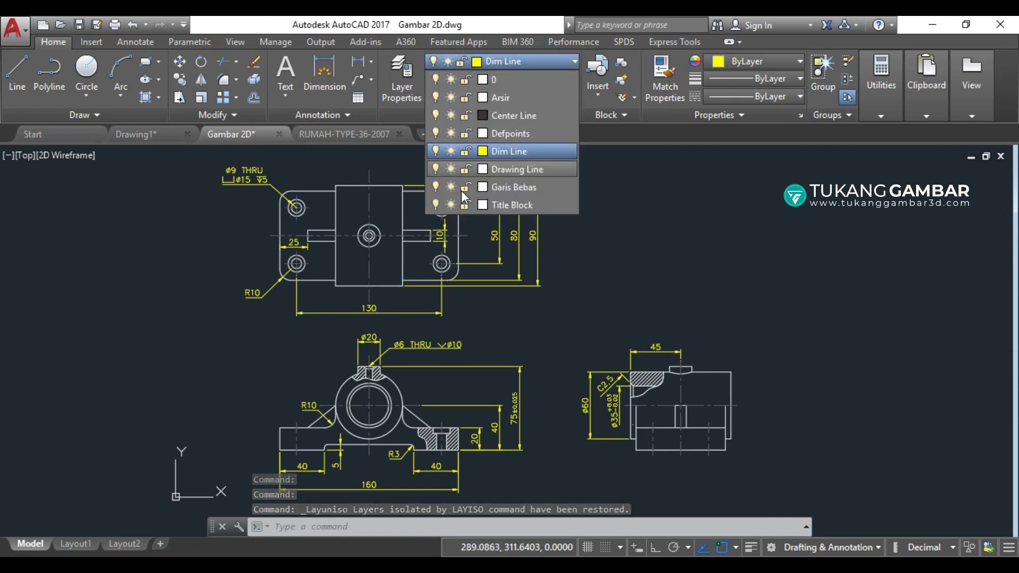
{"action": "left_click", "coordinate": [540, 59]}
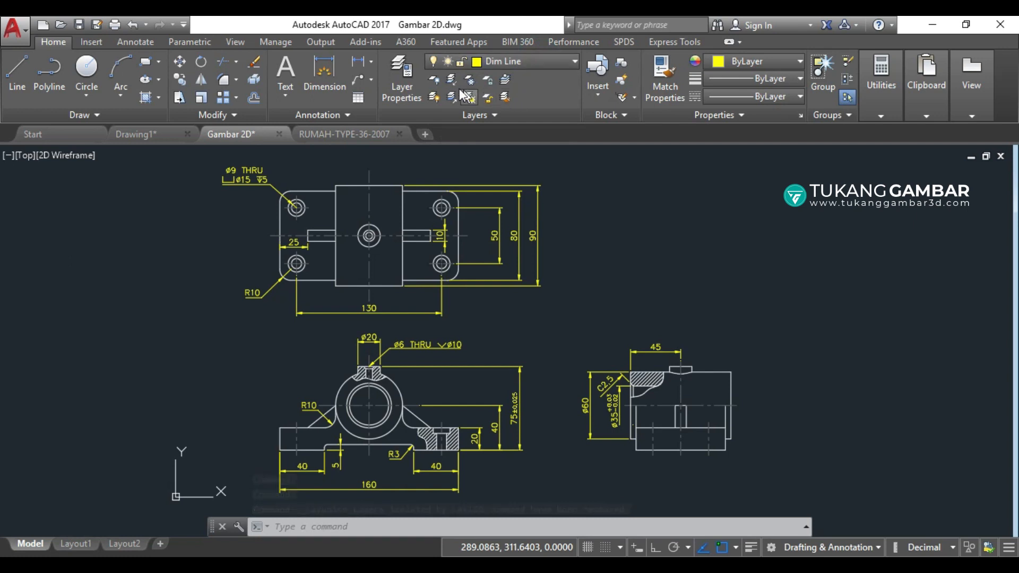
- Turn off the Drawing Line and Center Line layers by picking their objects in the top view, and turn all layers on
{"action": "left_click", "coordinate": [436, 78]}
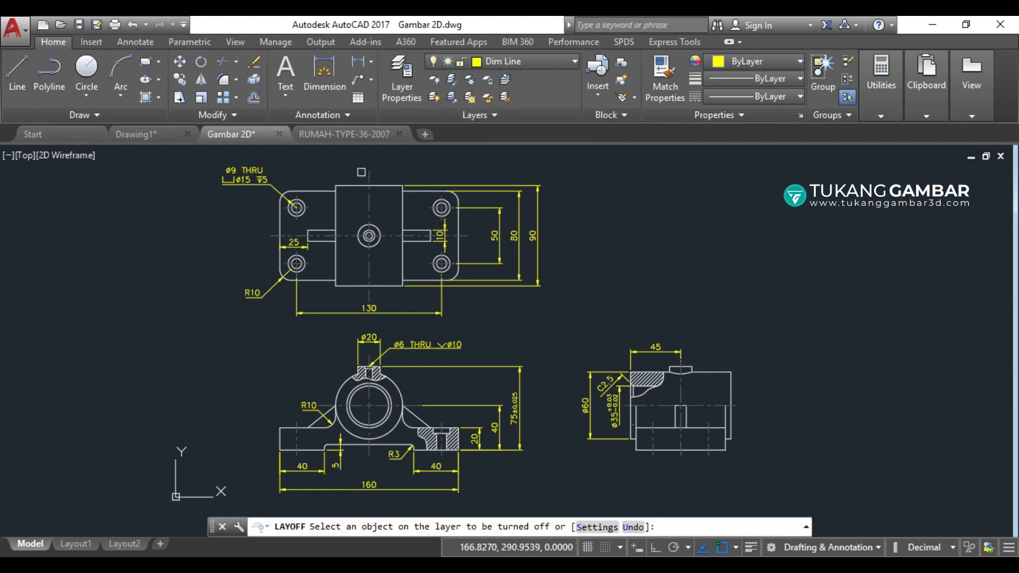
{"action": "left_click", "coordinate": [352, 186]}
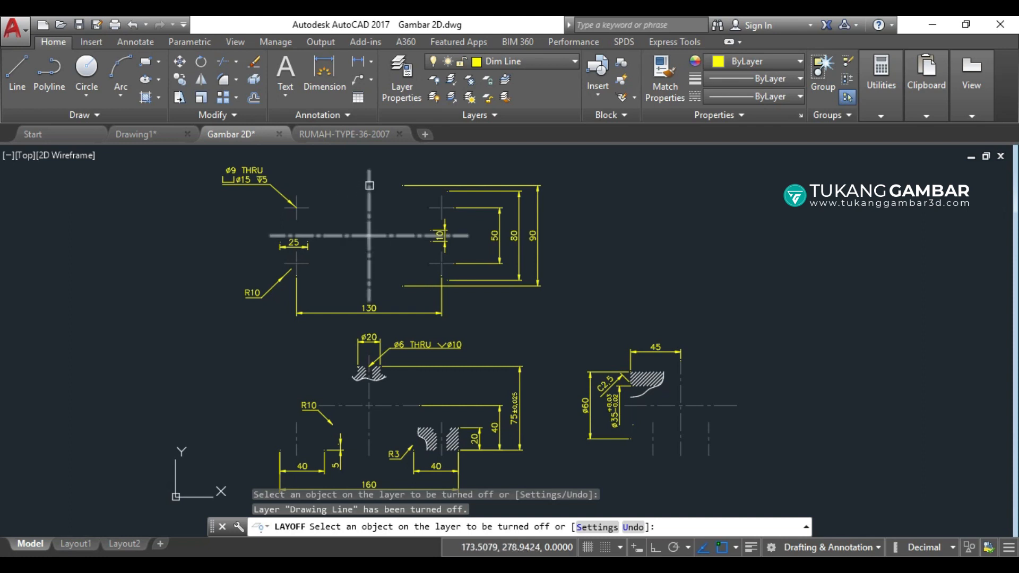
{"action": "left_click", "coordinate": [368, 192]}
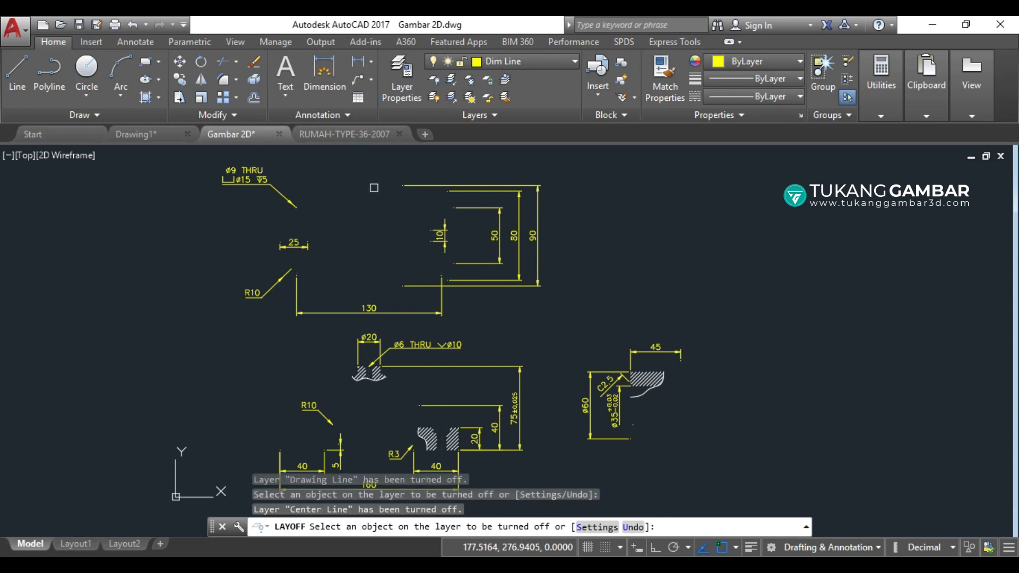
{"action": "left_click", "coordinate": [433, 97]}
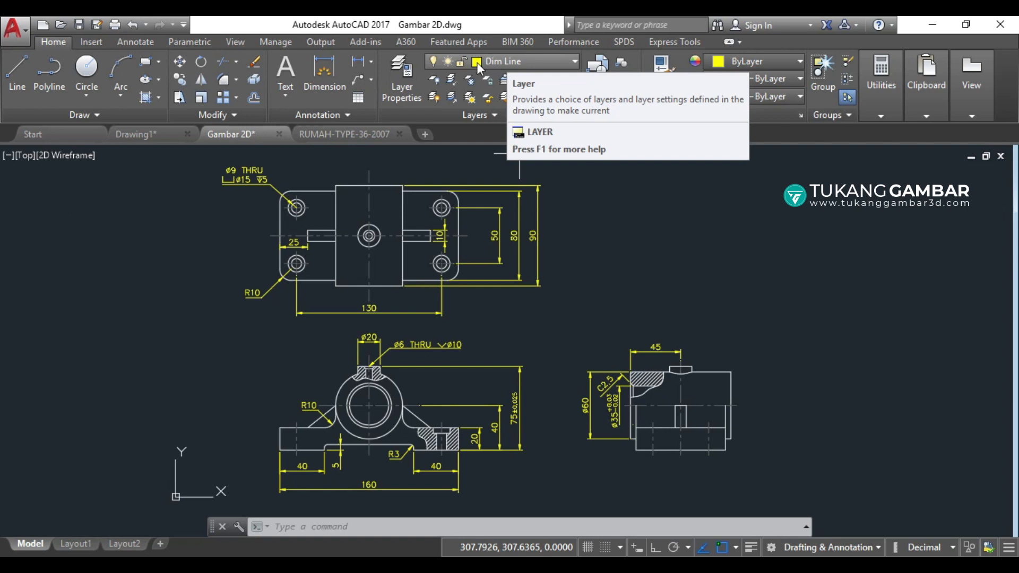
- Draw a rectangle on the Dim Line layer in the empty area beside the top view, and select it
{"action": "left_click", "coordinate": [144, 62]}
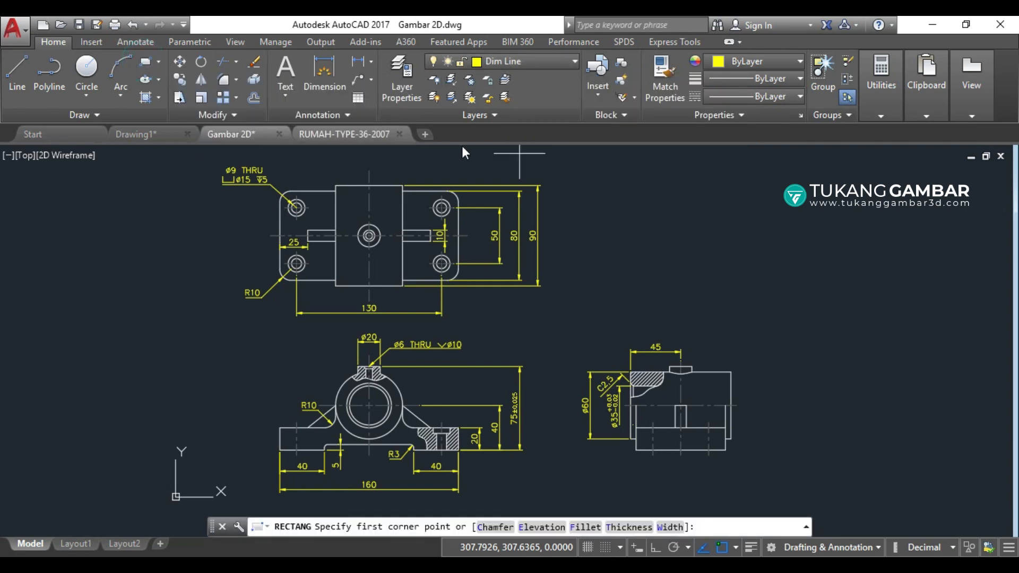
{"action": "left_click", "coordinate": [657, 188]}
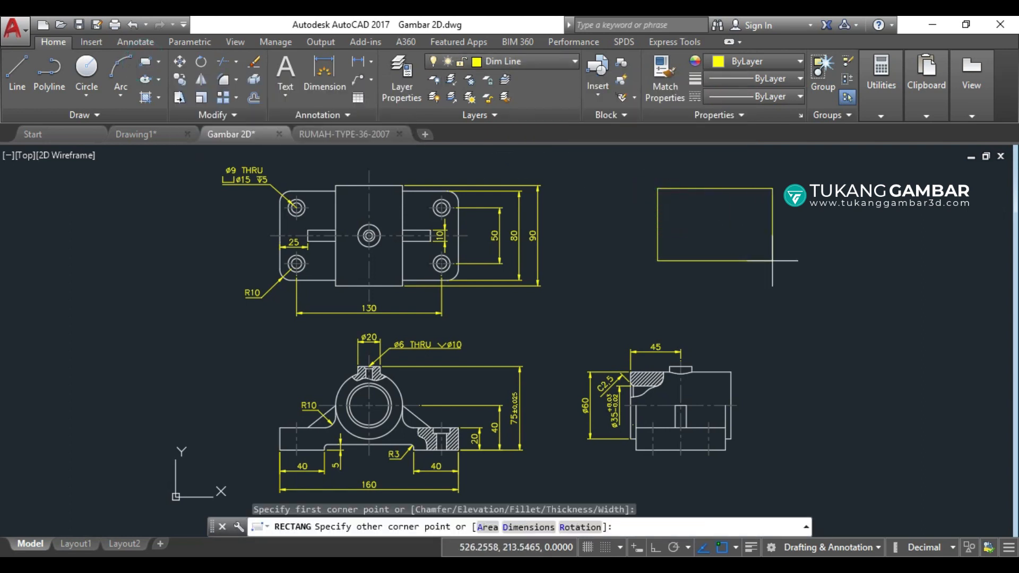
{"action": "left_click", "coordinate": [833, 278]}
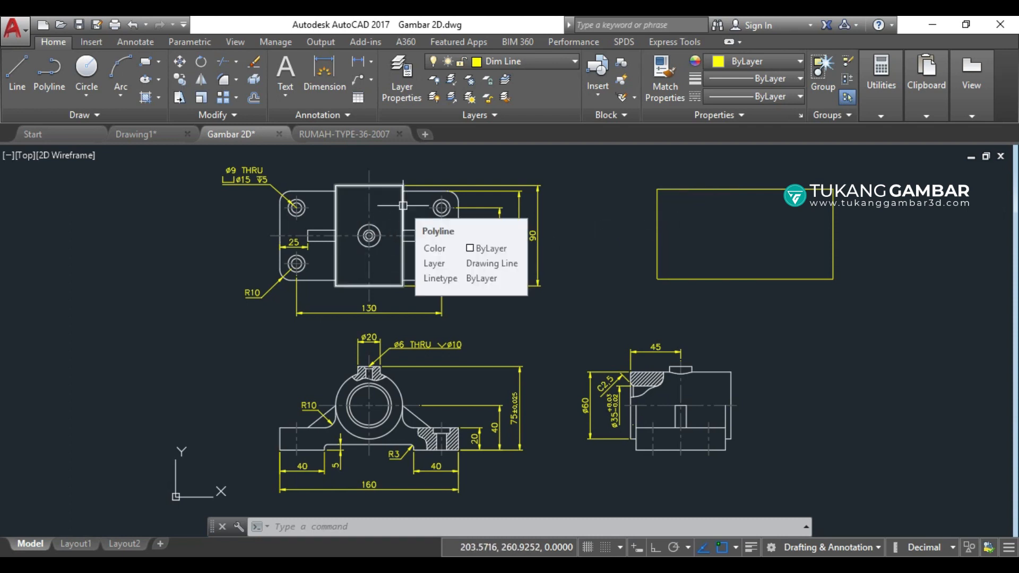
{"action": "left_click", "coordinate": [664, 188]}
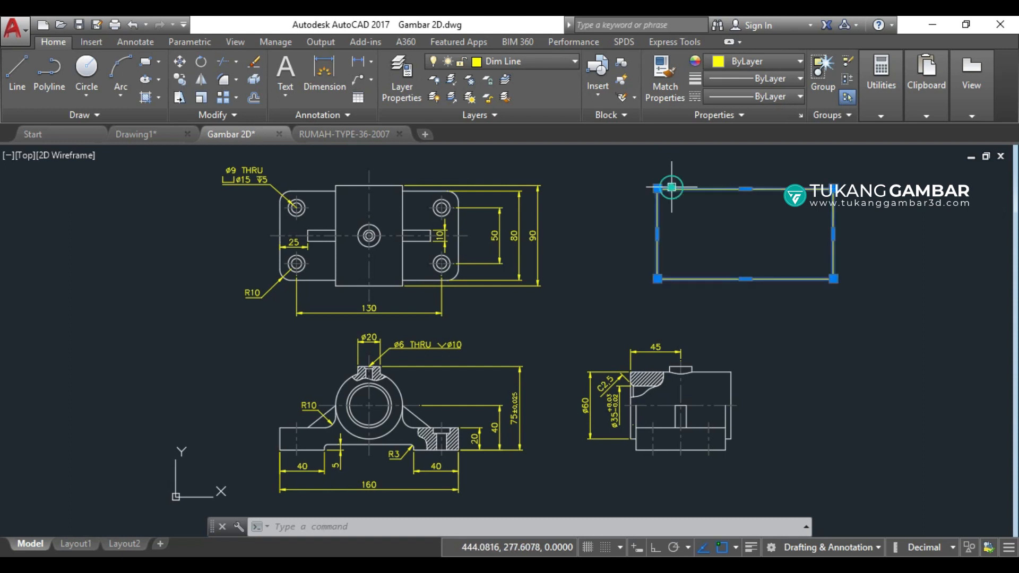
- Match the new rectangle's layer to the top view's central rectangle on Drawing Line, and compare the layers of both rectangles
{"action": "left_click", "coordinate": [503, 99]}
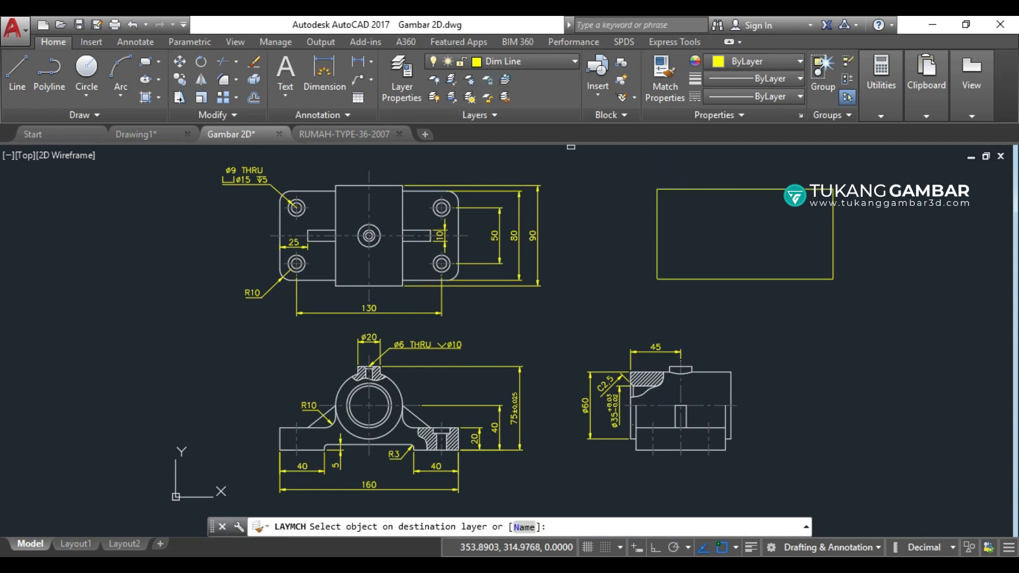
{"action": "left_click", "coordinate": [387, 185]}
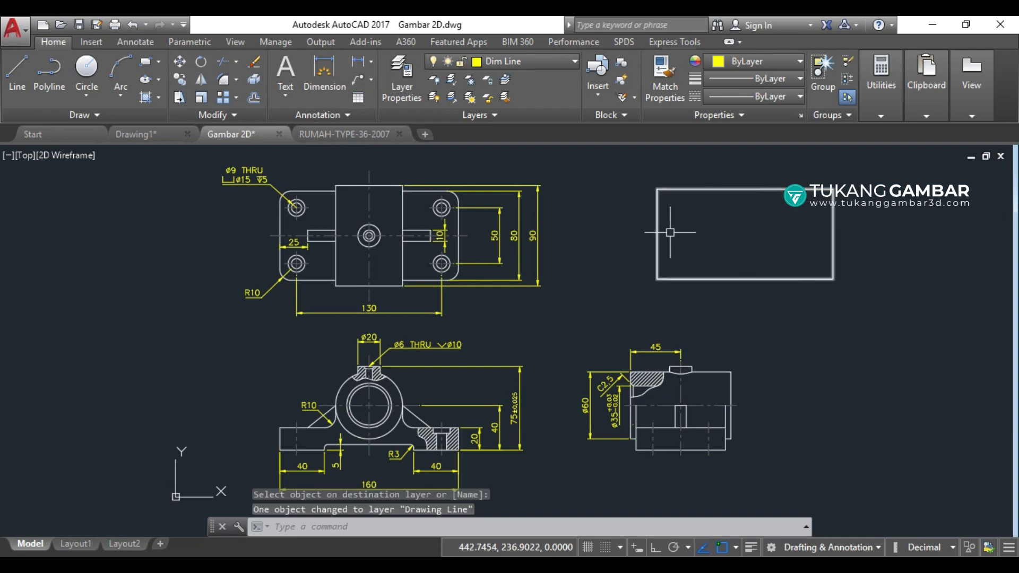
{"action": "left_click", "coordinate": [709, 188]}
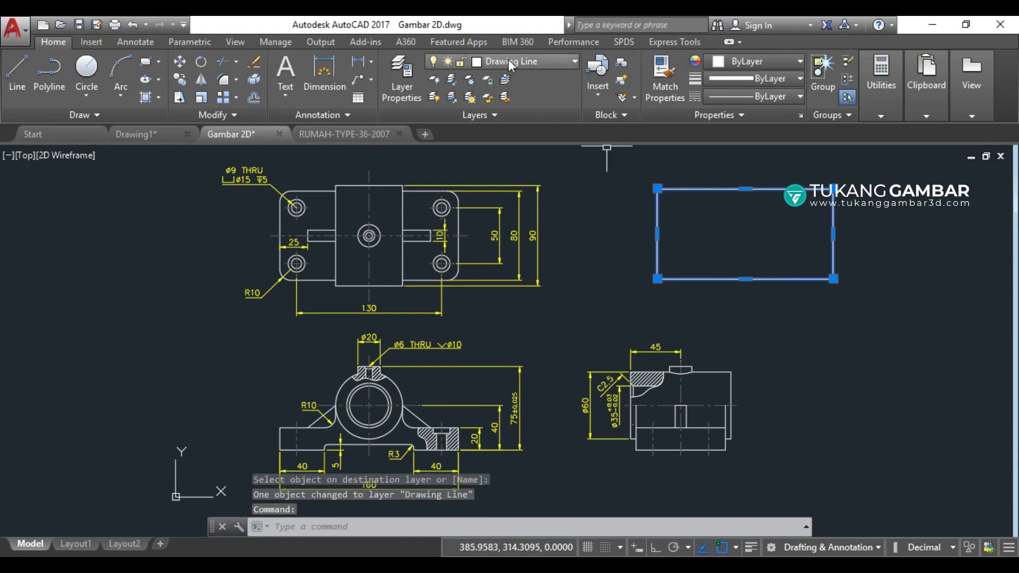
{"action": "key", "text": "Escape"}
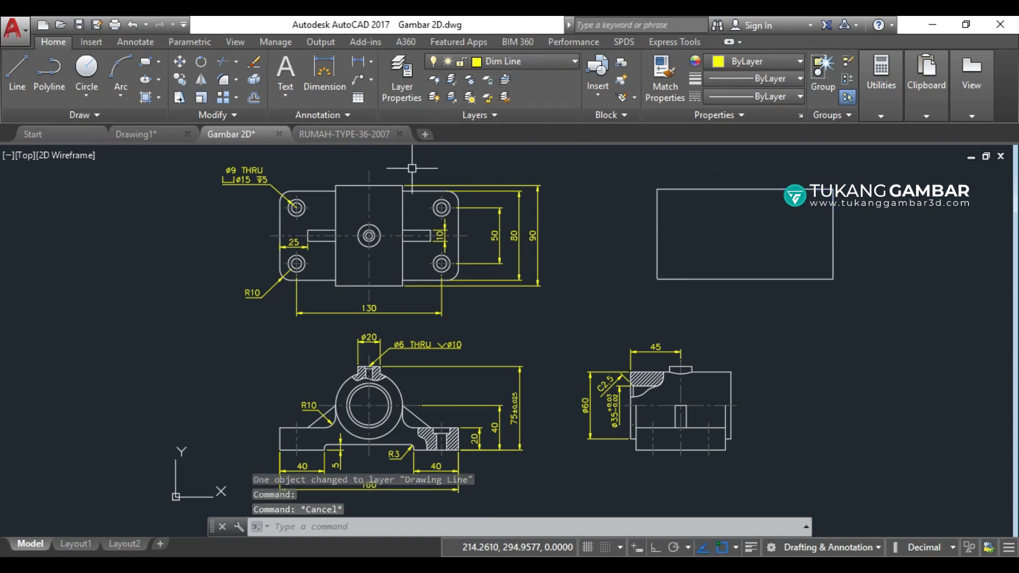
{"action": "left_click", "coordinate": [391, 185]}
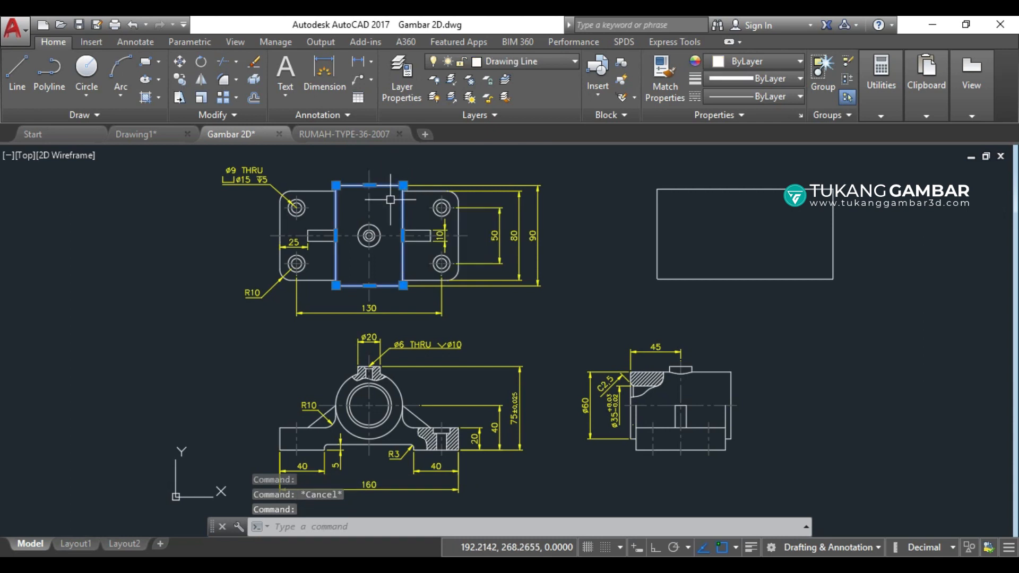
{"action": "key", "text": "Escape"}
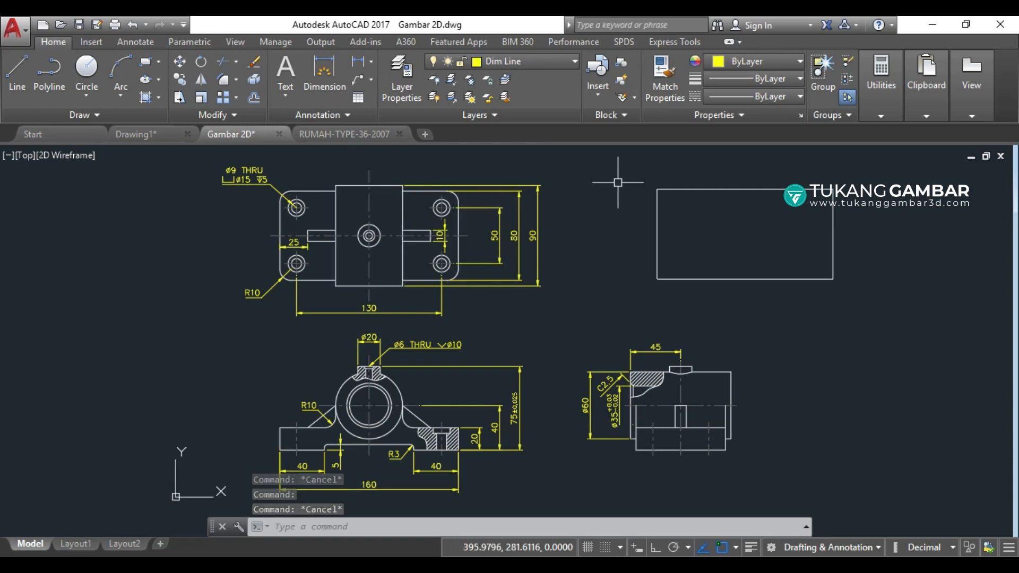
{"action": "left_click", "coordinate": [688, 184]}
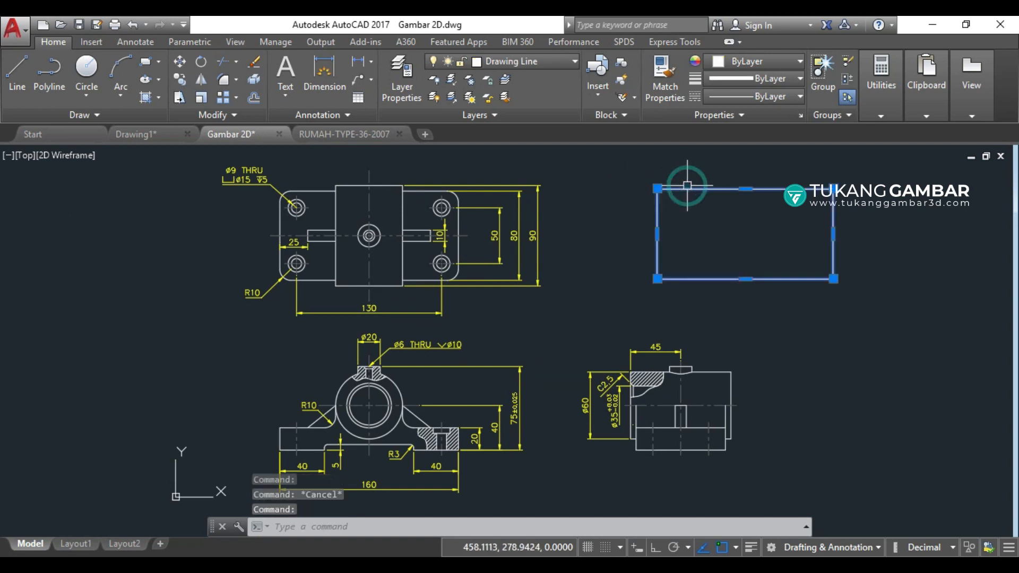
{"action": "key", "text": "Escape"}
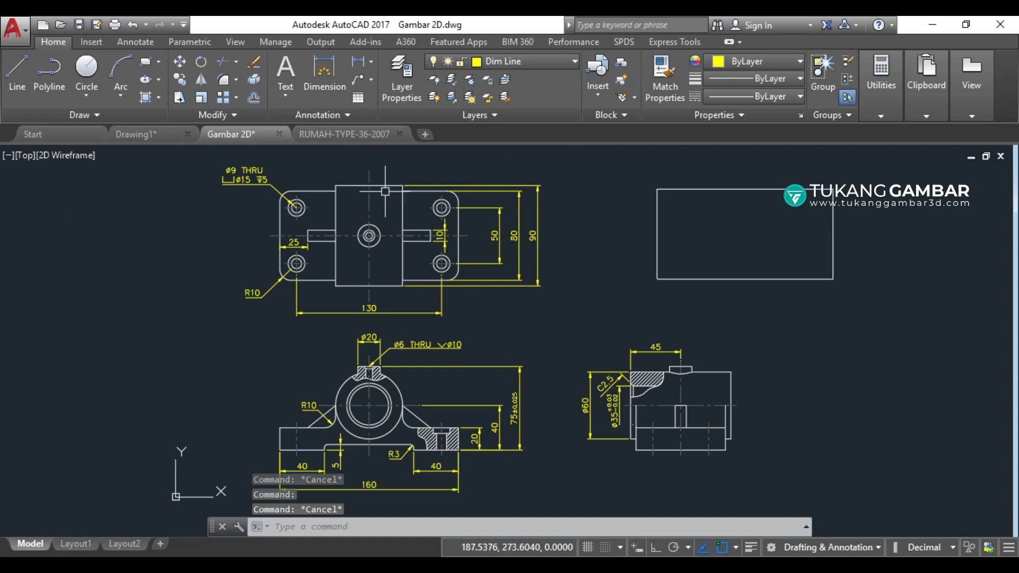
- Match the new rectangle's layer to the top view's vertical center line so it moves to the Center Line layer
{"action": "left_click", "coordinate": [683, 190]}
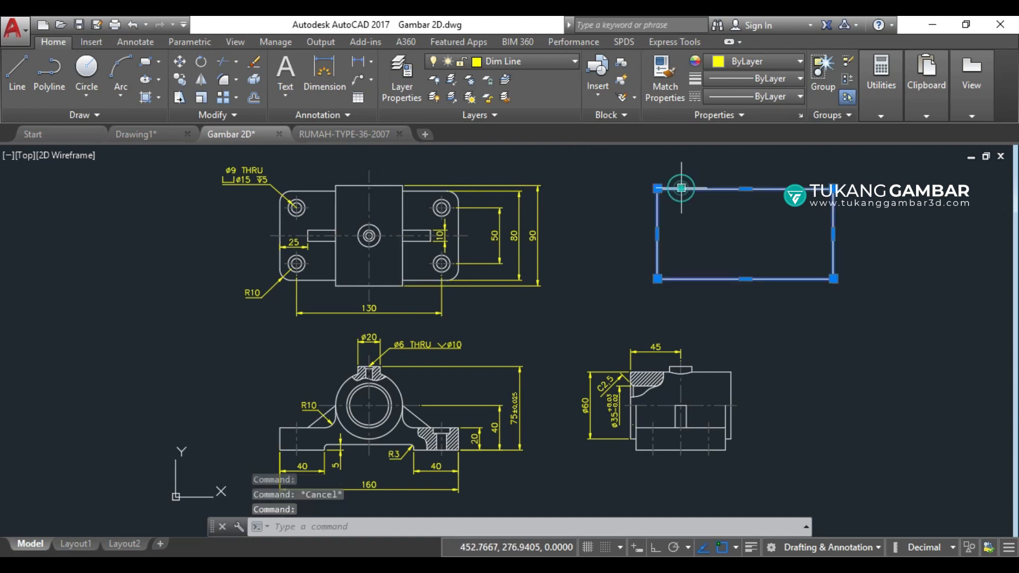
{"action": "left_click", "coordinate": [505, 98]}
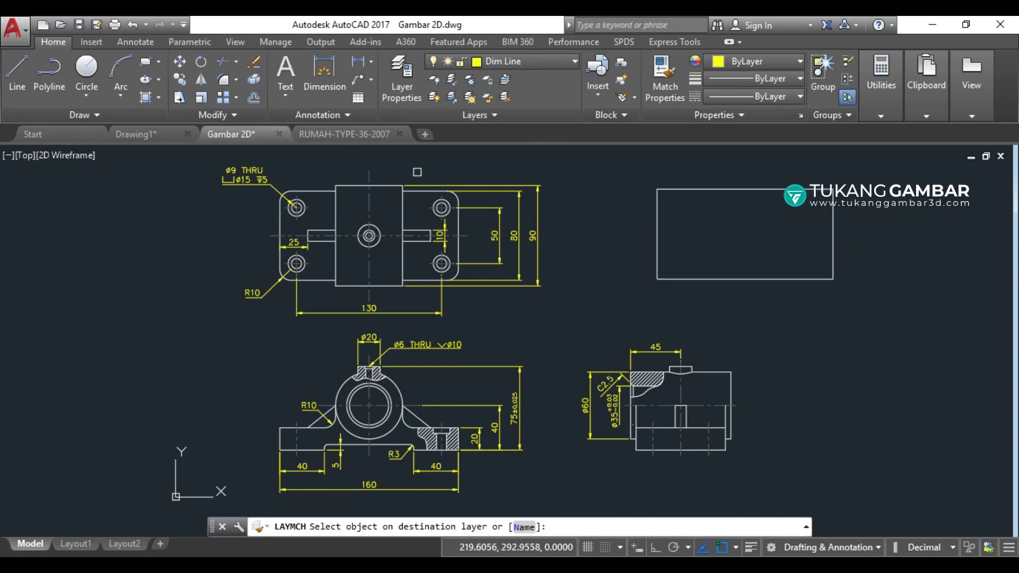
{"action": "left_click", "coordinate": [372, 198]}
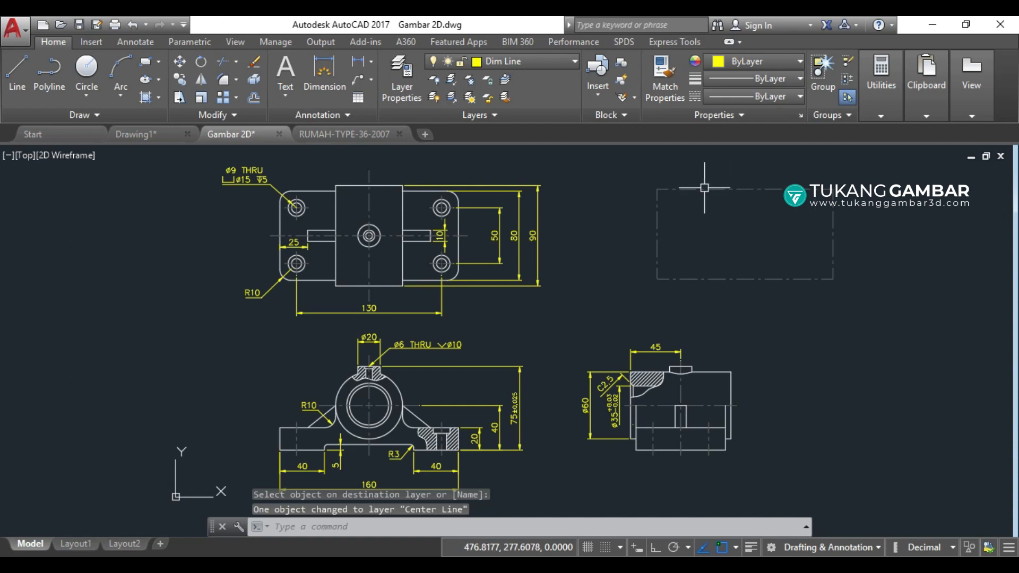
- Select the practice rectangle beside the top view with a crossing window and delete it
{"action": "left_click", "coordinate": [775, 220]}
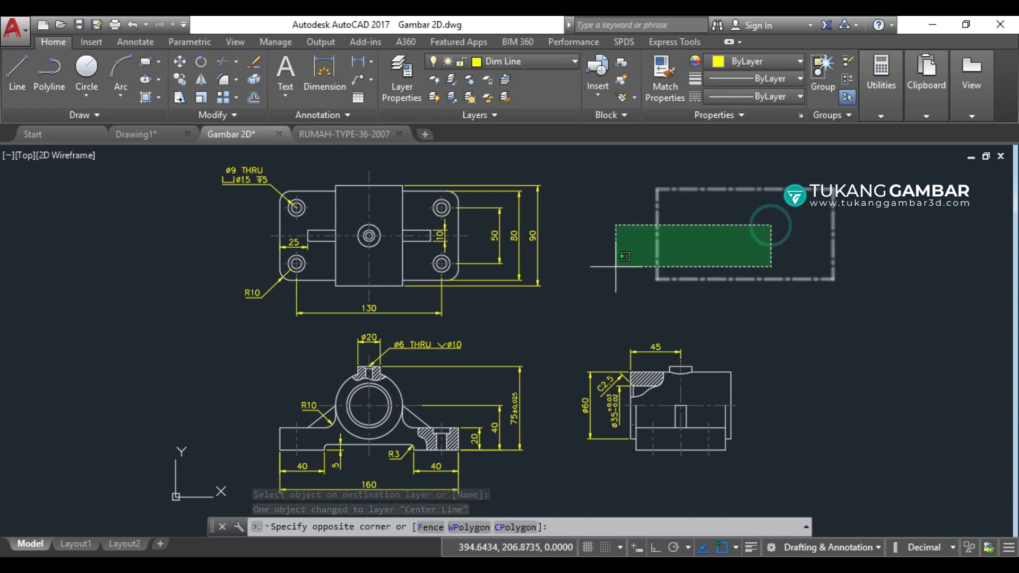
{"action": "left_click", "coordinate": [616, 267]}
{"action": "key", "text": "Delete"}
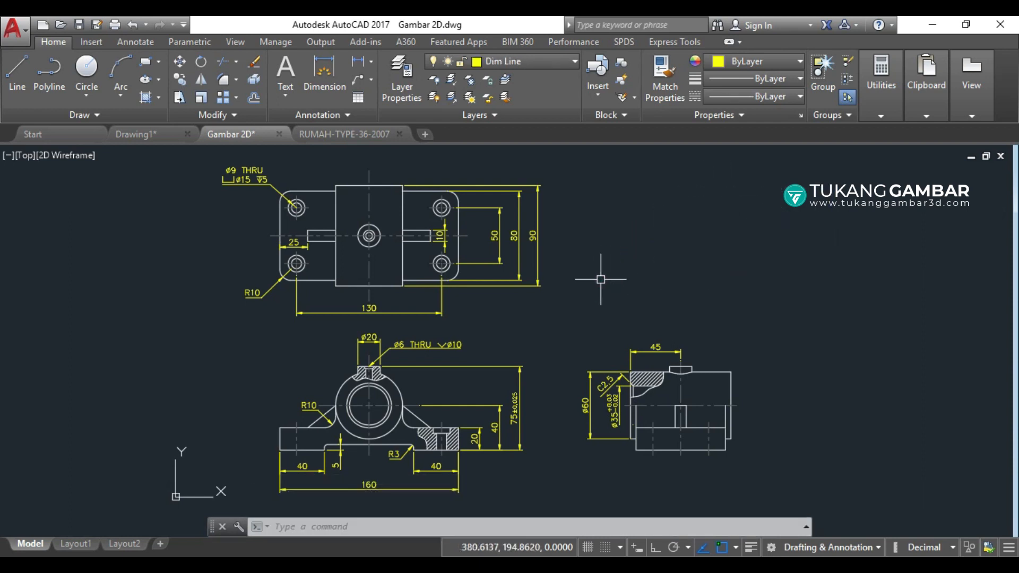